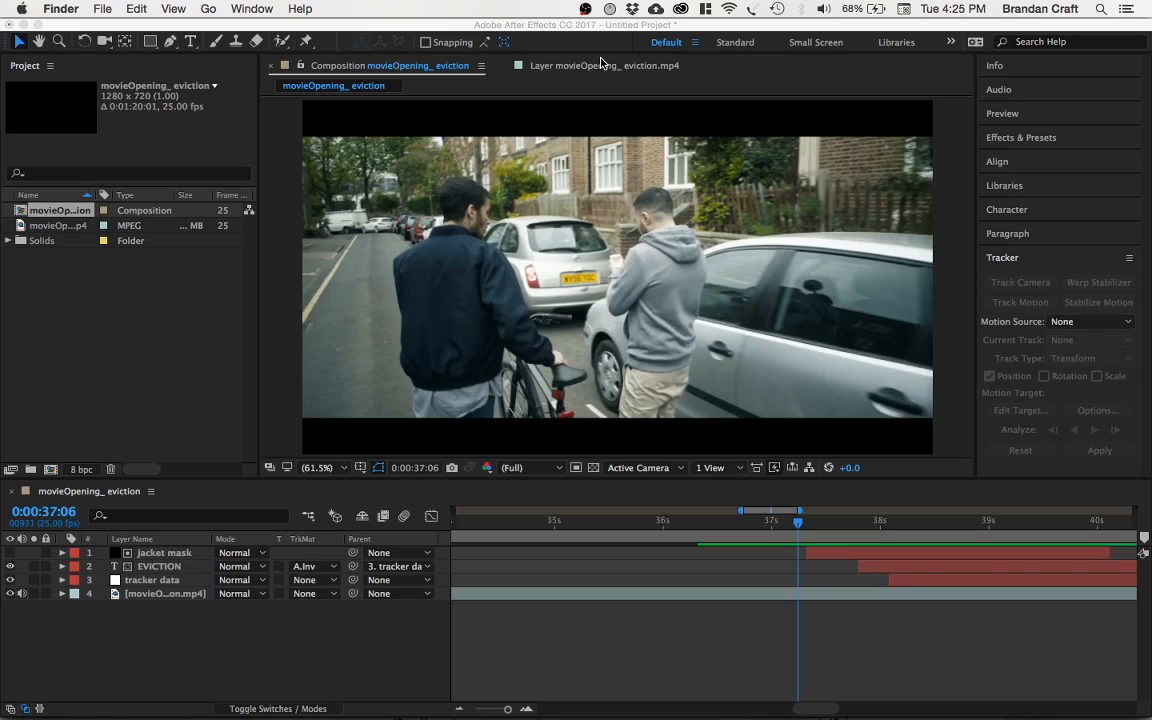
Step: Preview the EVICTION title composition by playing it and scrubbing between about 37 and 40 seconds
left_click(799, 527)
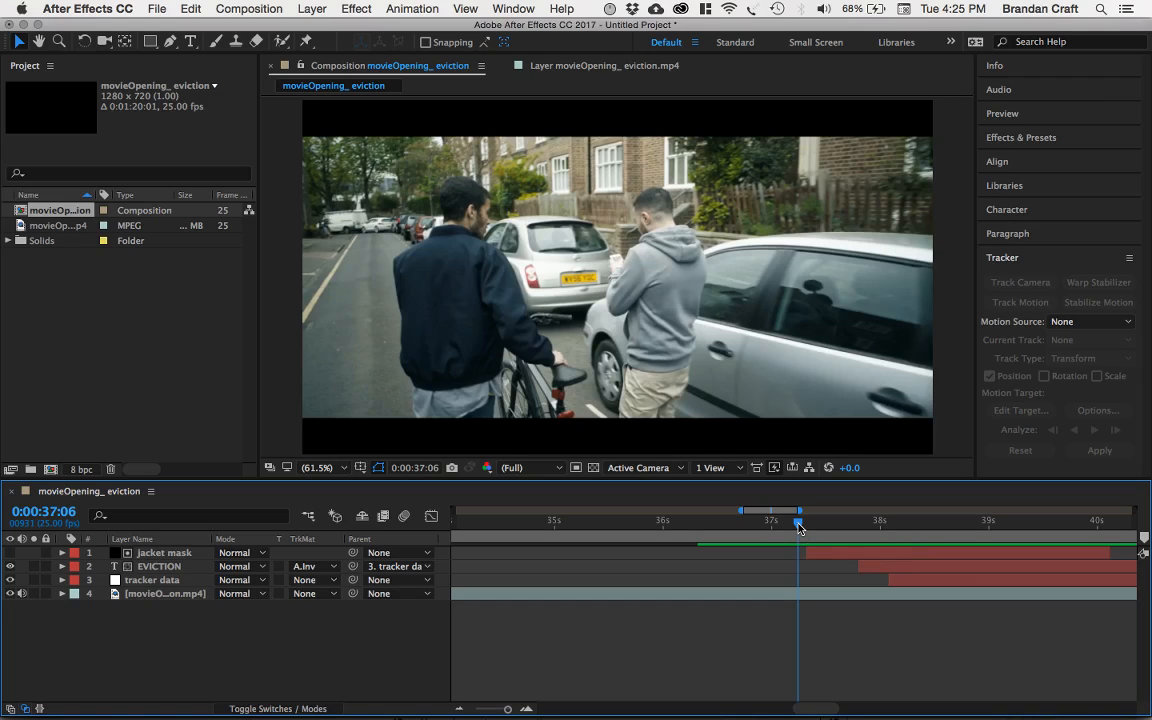
key("space")
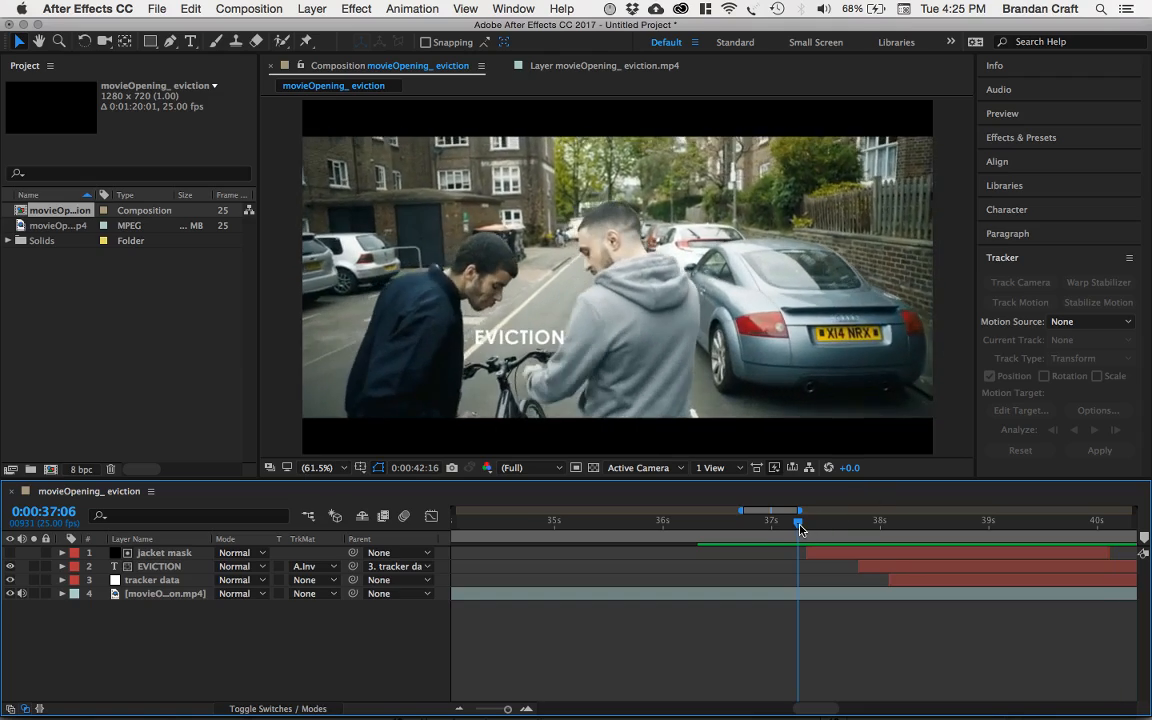
key("space")
left_click_drag(800, 527, 1121, 530)
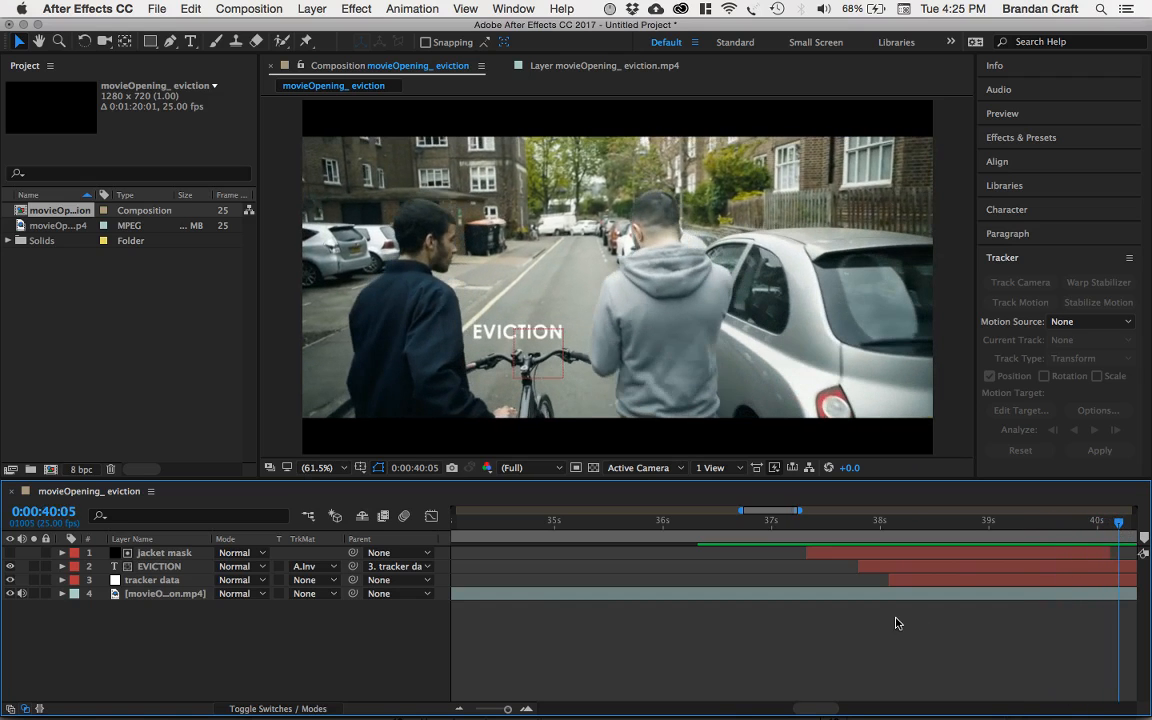
scroll(896, 623, "right", 3)
left_click_drag(768, 530, 645, 537)
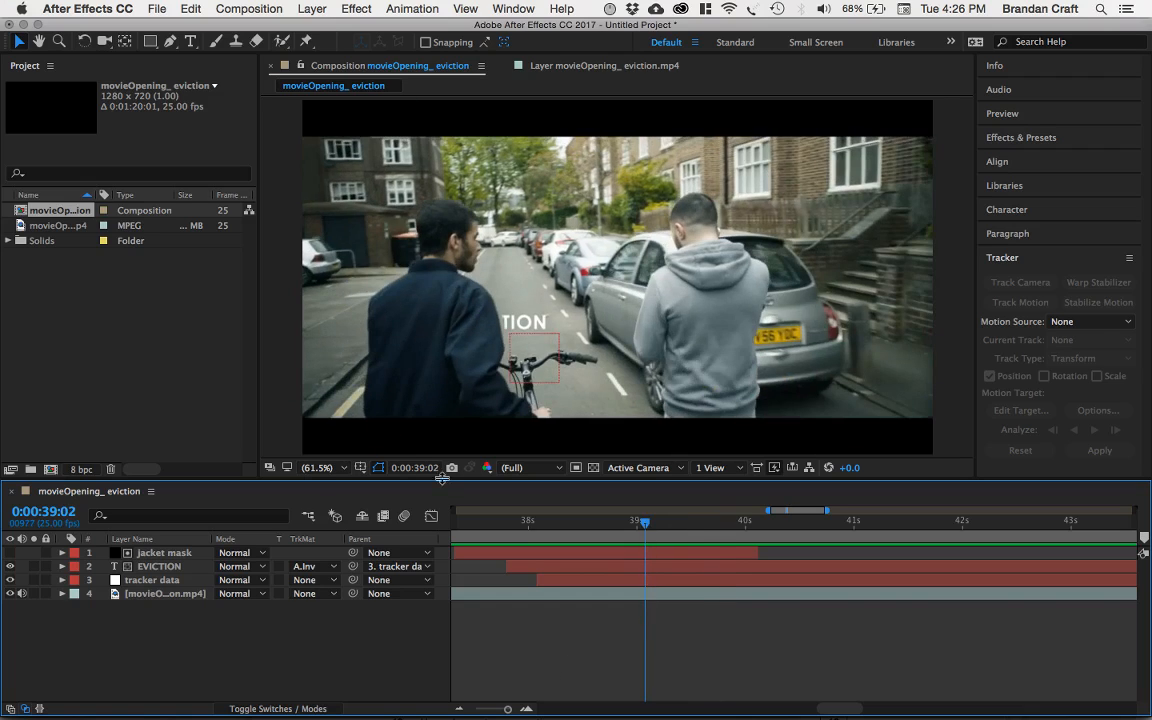
Step: Start a new project, saving the current one to the Desktop as motionTrack in Adobe After Effects Project format
left_click(157, 10)
mouse_move(164, 28)
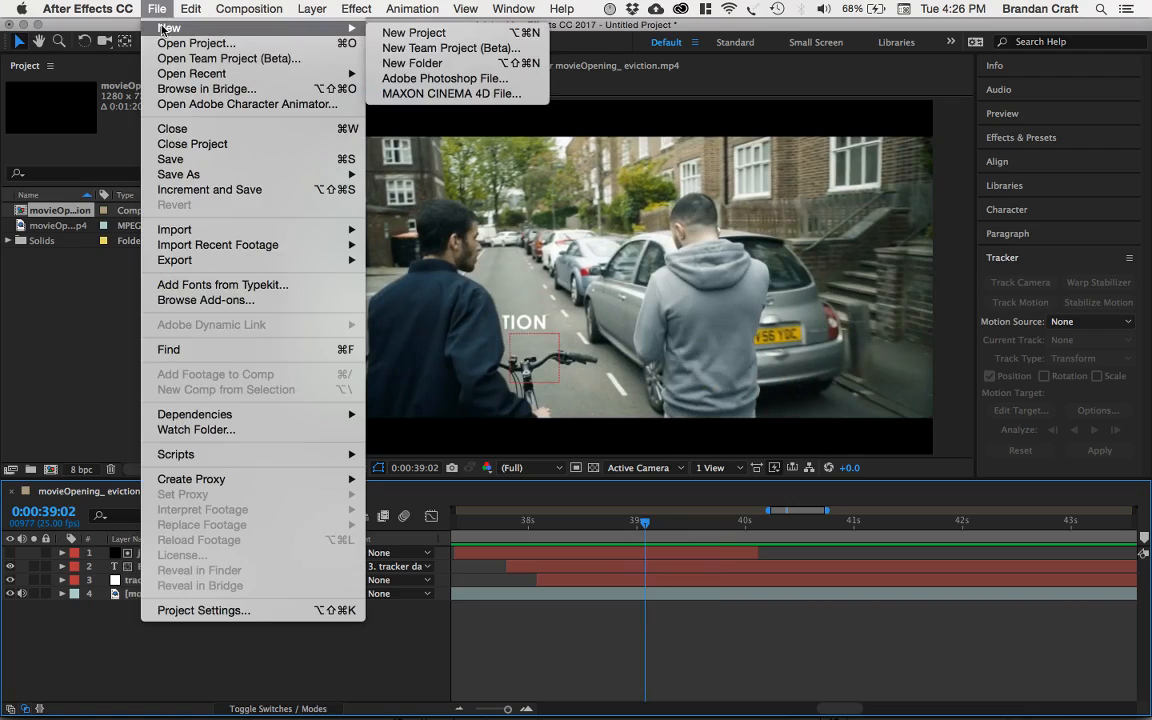
left_click(385, 31)
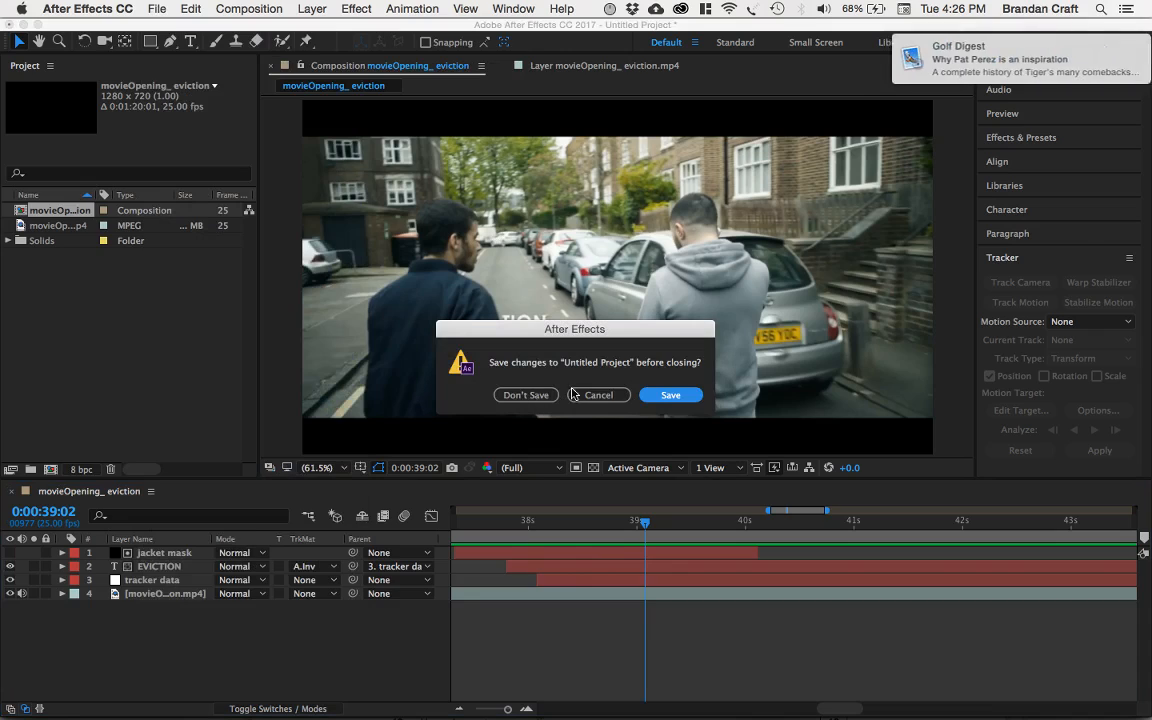
left_click(659, 396)
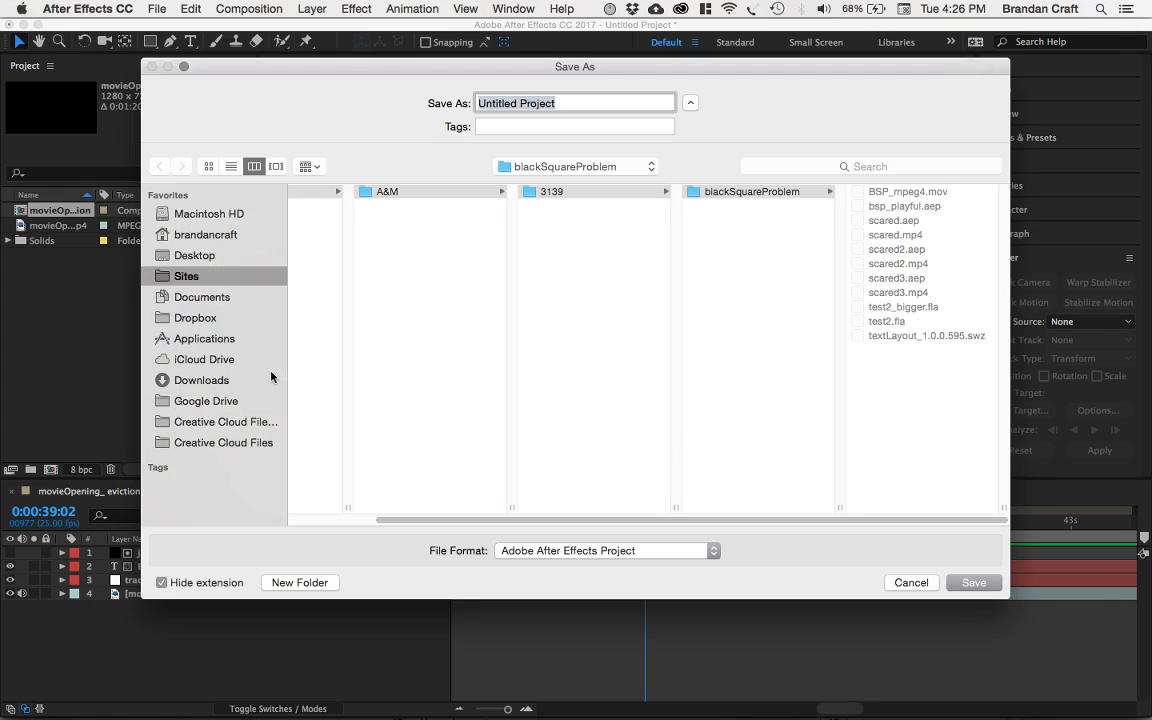
left_click(186, 255)
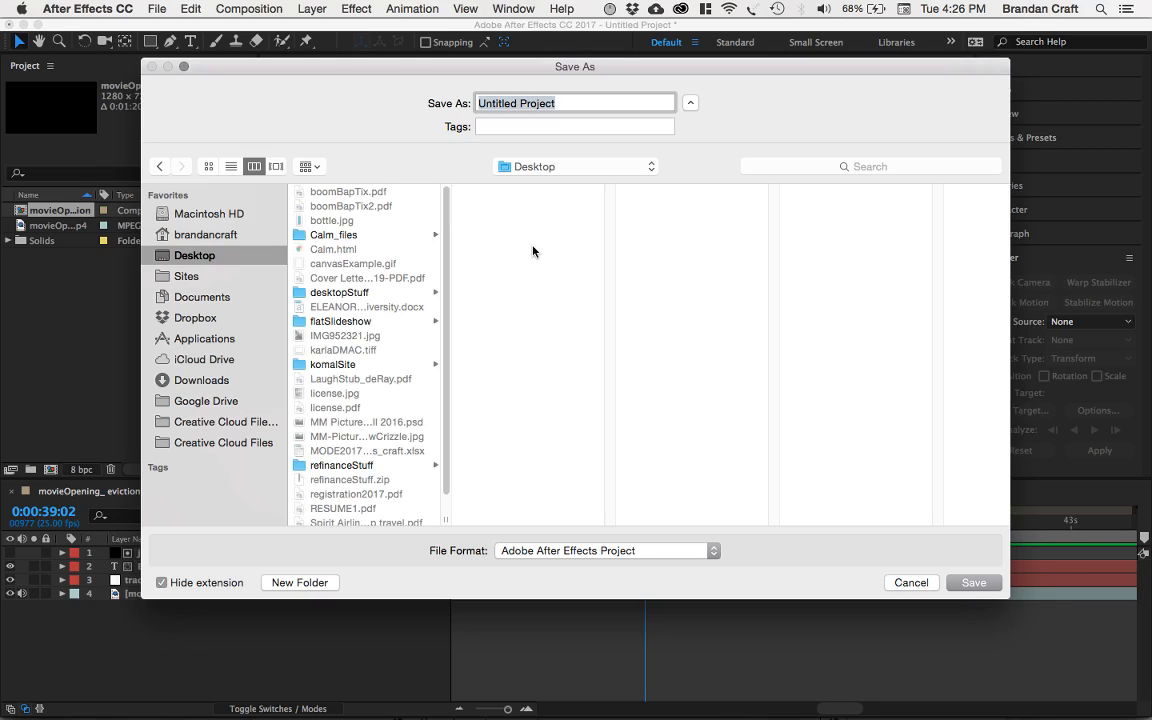
type("motionTrack")
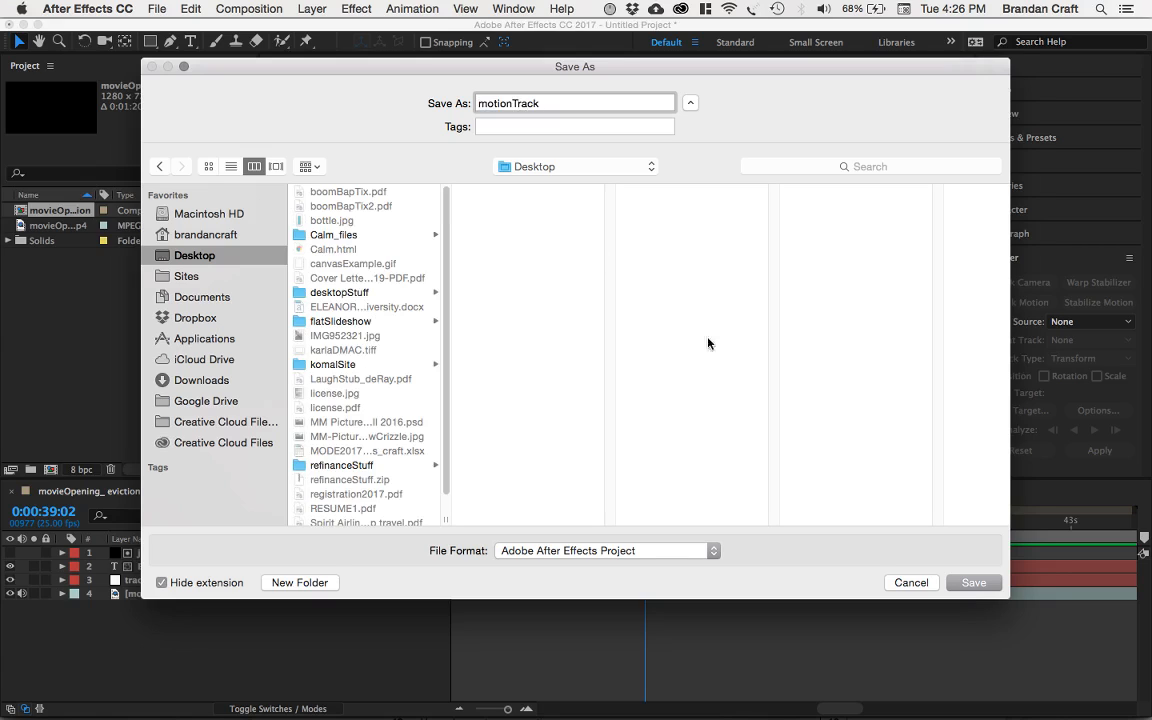
left_click(951, 585)
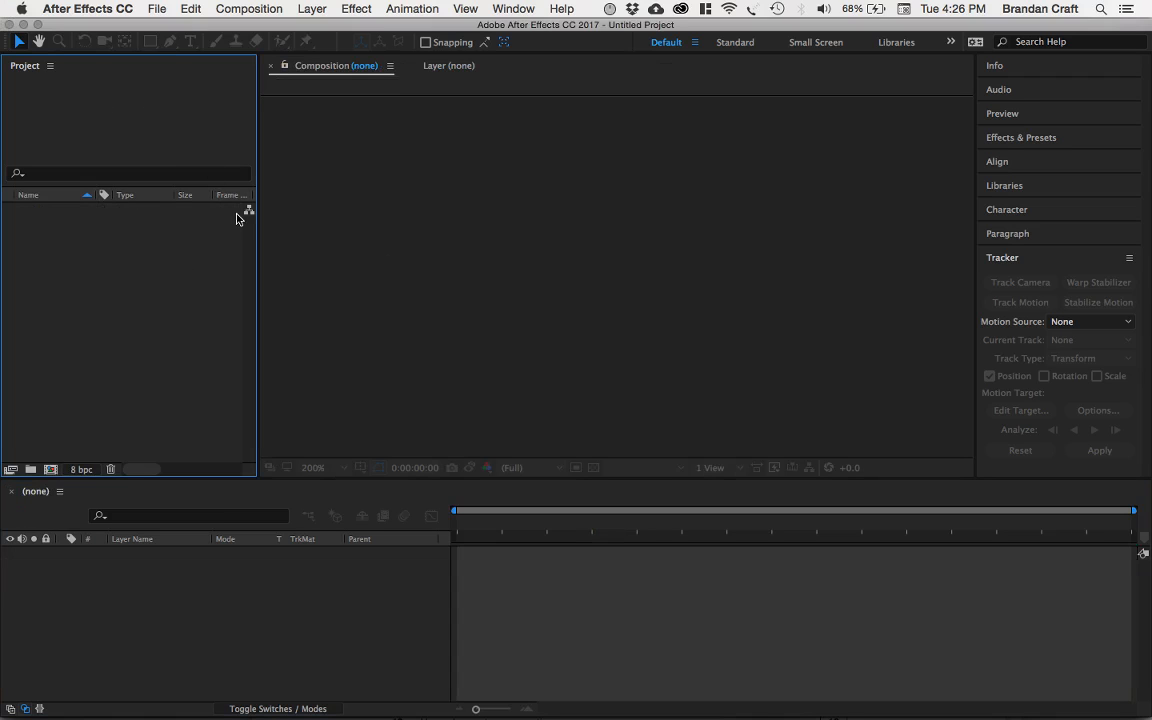
Step: Import movieOpening_ eviction.mp4 into the project from the Dropbox folder BOX > FAU > motionDesign using a Finder window
key("super+Tab")
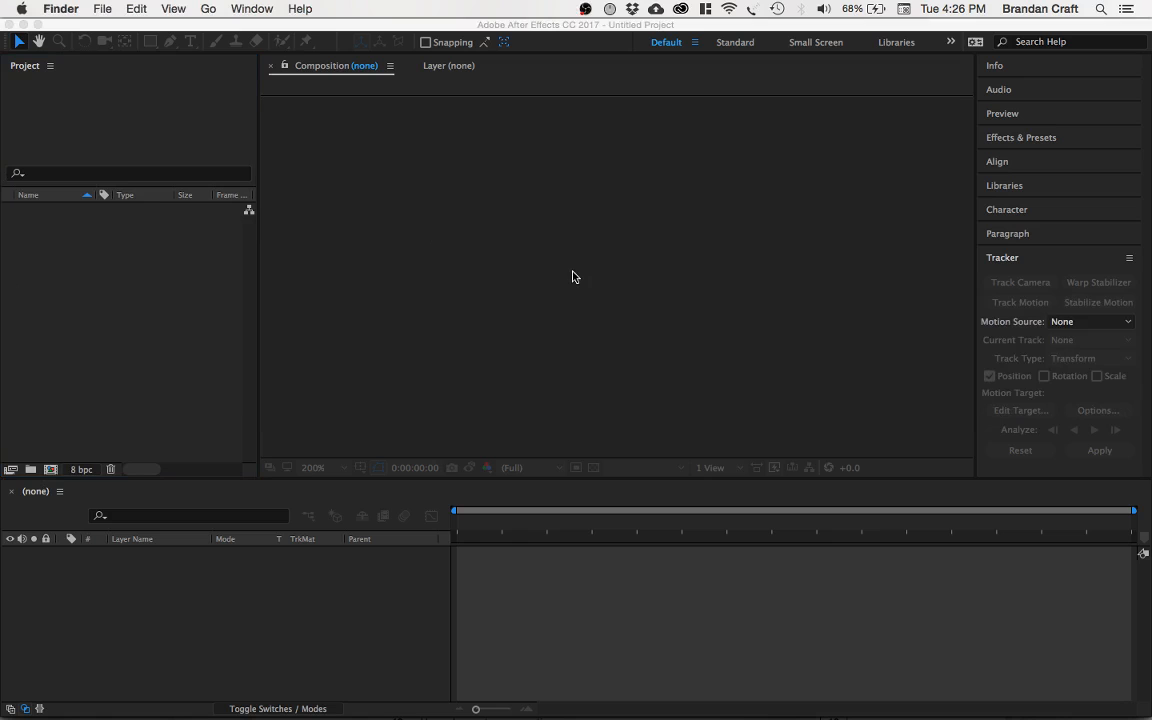
key("super+n")
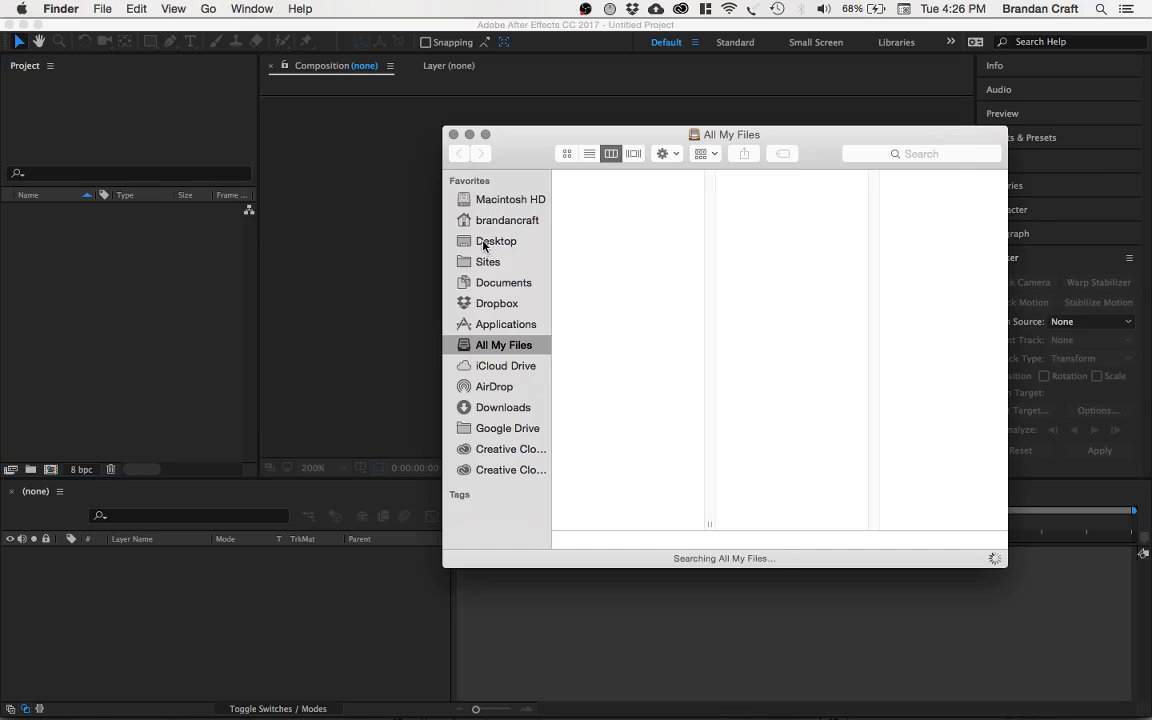
left_click(497, 303)
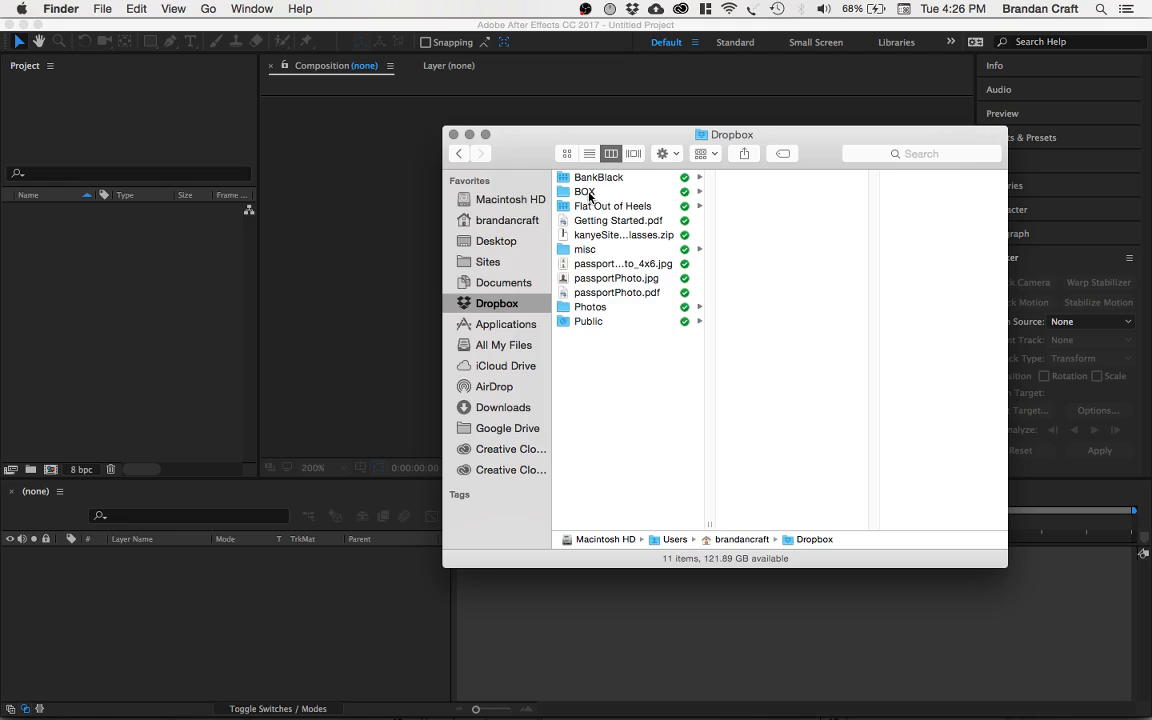
left_click(586, 193)
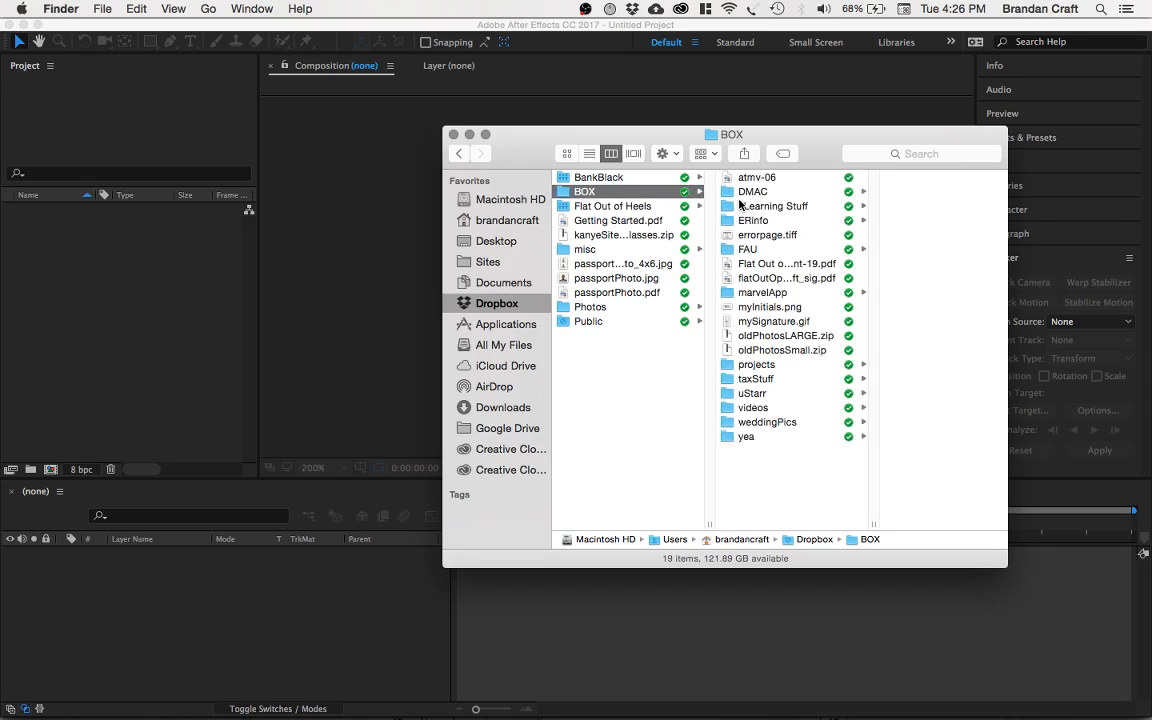
left_click(747, 249)
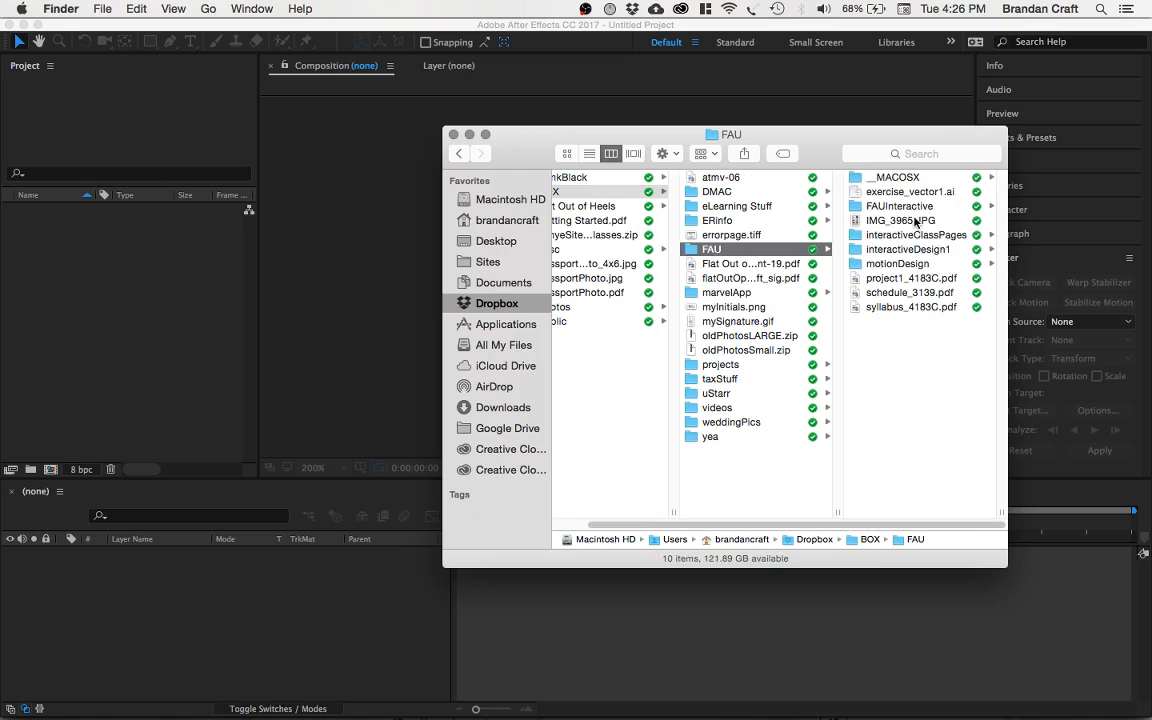
left_click(890, 263)
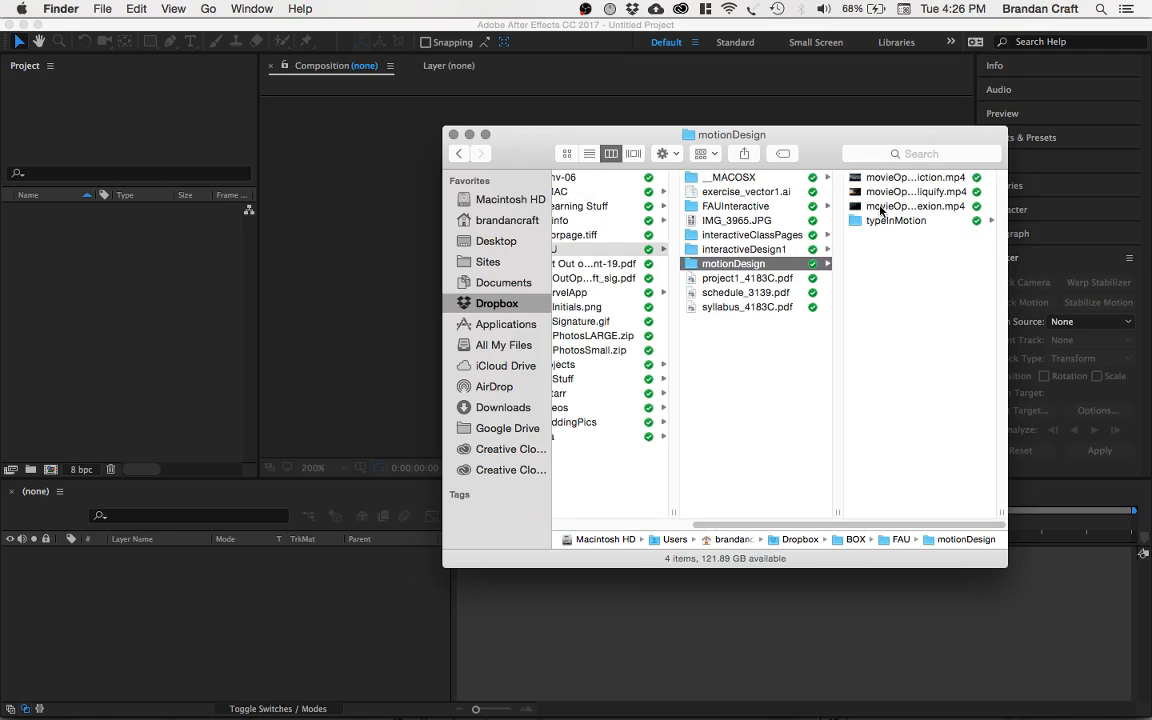
left_click(862, 178)
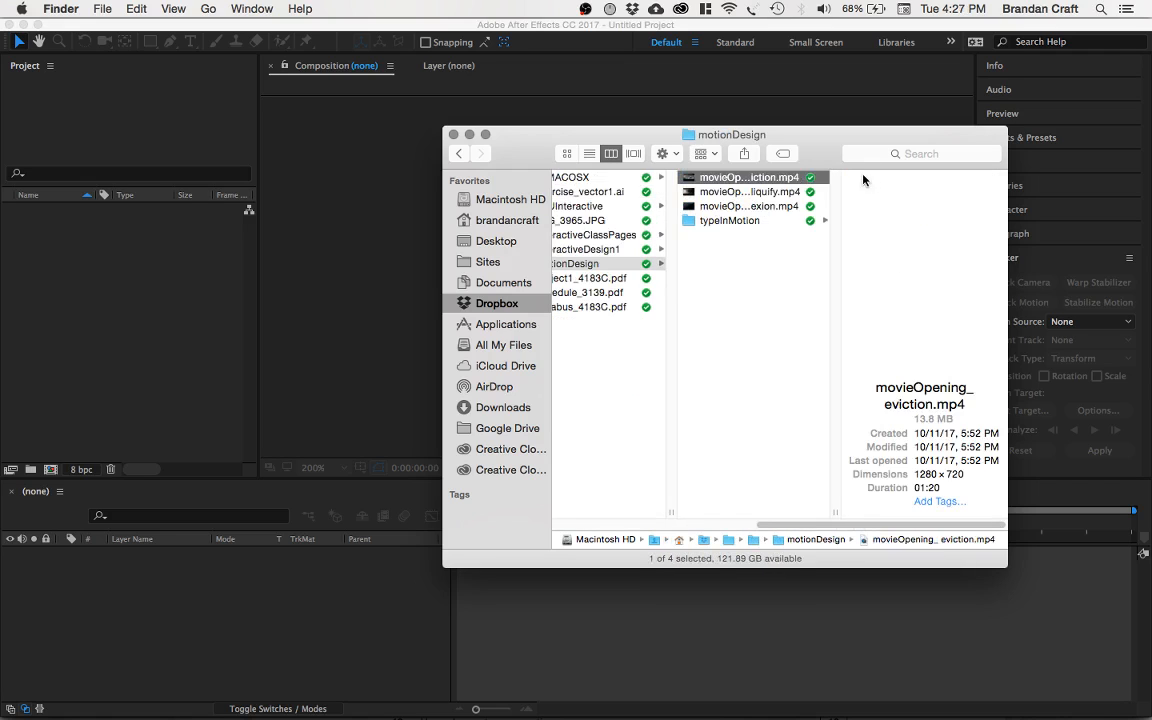
left_click_drag(687, 181, 82, 275)
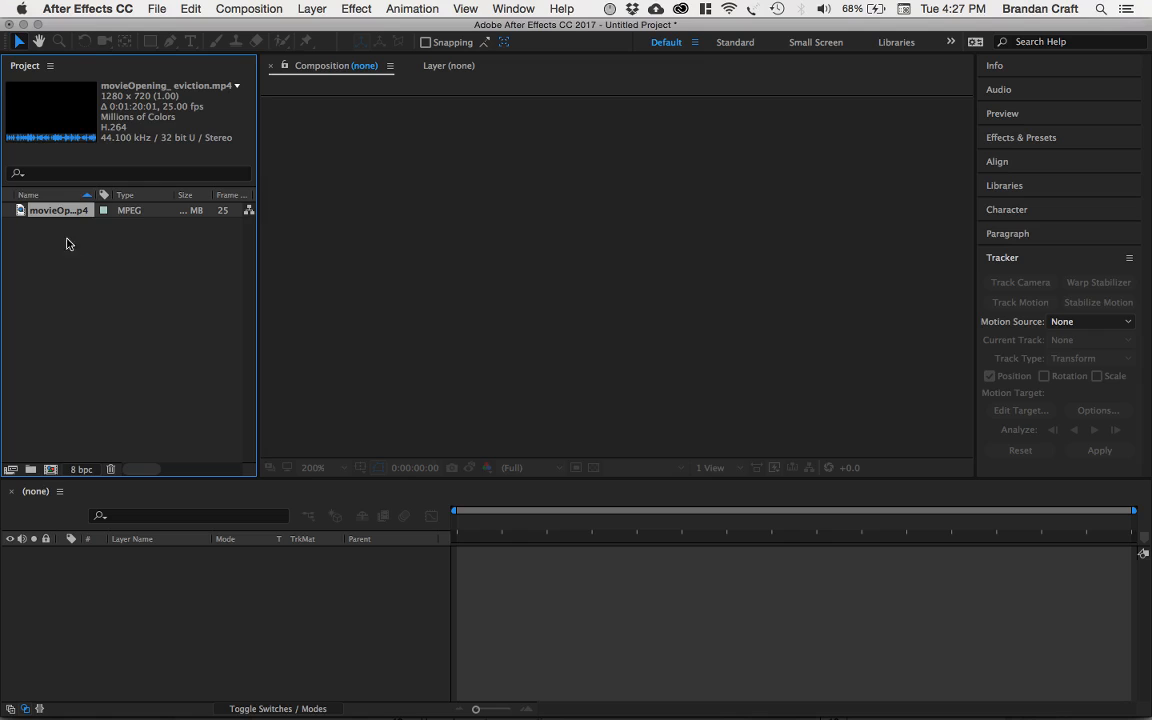
Step: Create a composition from the imported clip and set the current time to 0:00:38:21, where the bicycle handlebar shows
right_click(51, 216)
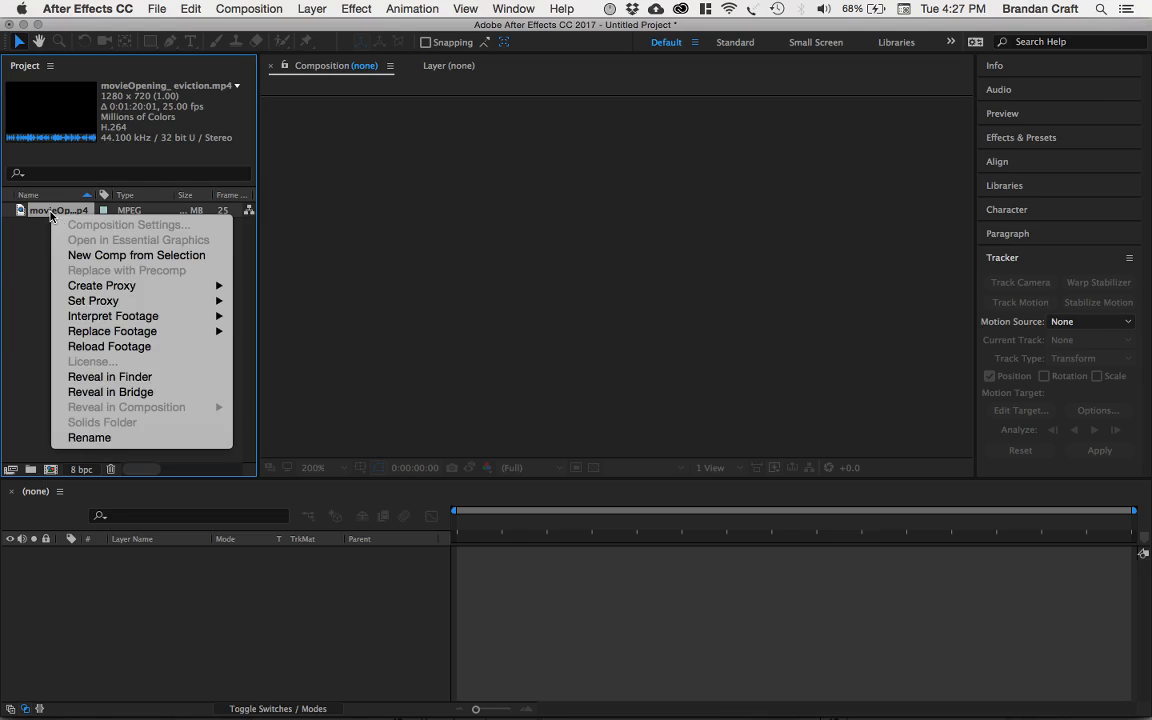
left_click(88, 256)
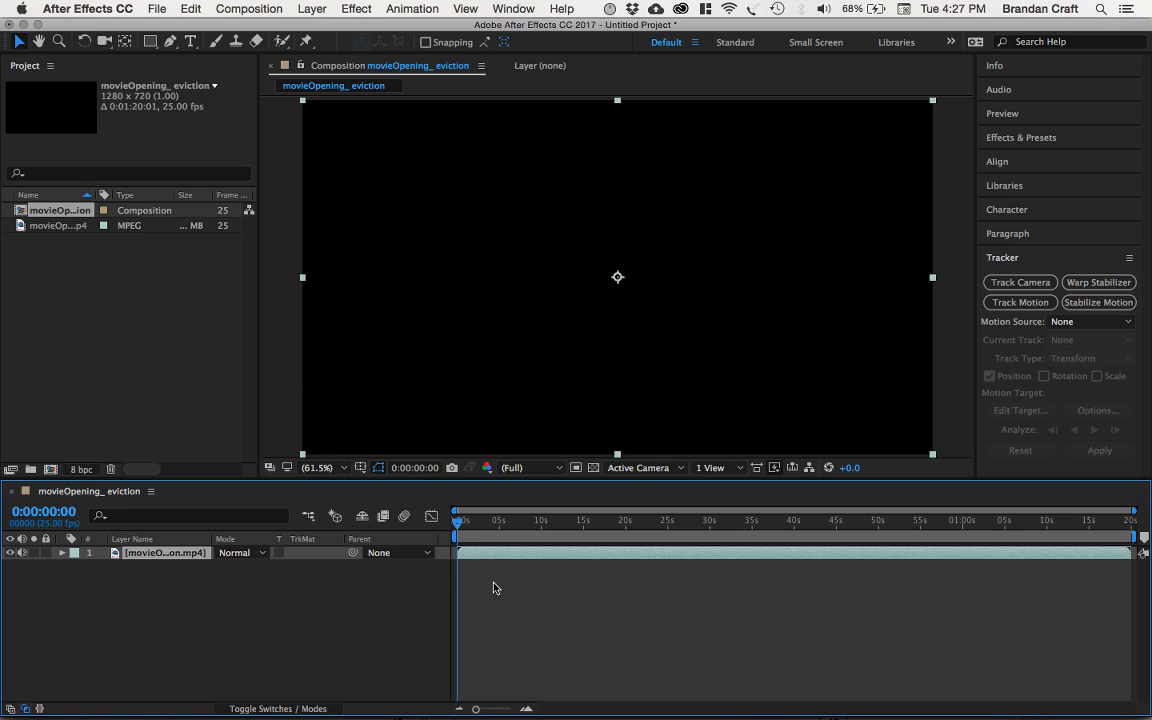
left_click_drag(457, 527, 780, 557)
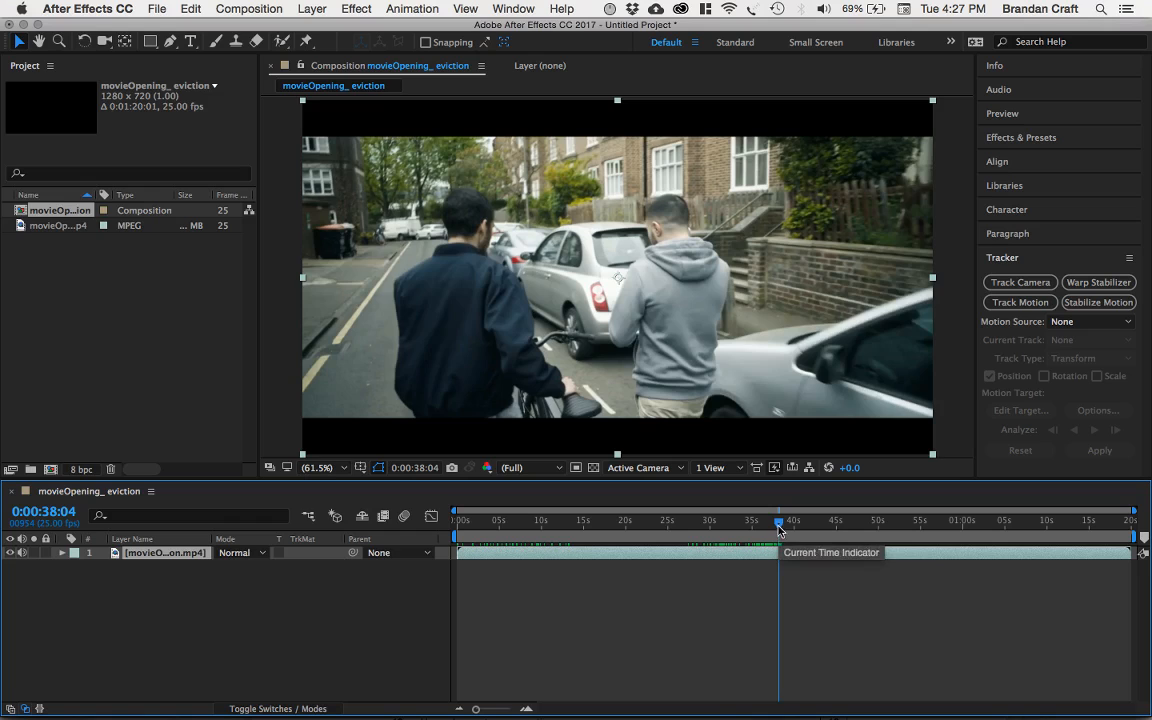
left_click_drag(779, 530, 786, 530)
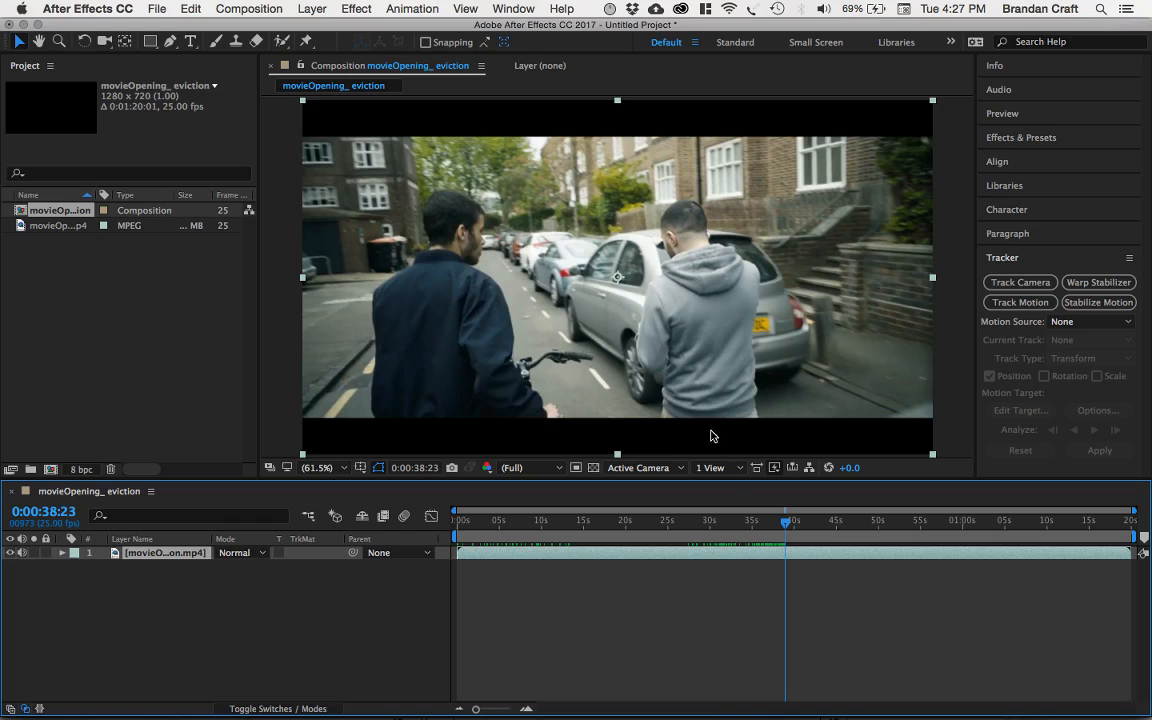
mouse_move(787, 530)
left_mouse_down()
mouse_move(800, 530)
mouse_move(789, 530)
left_mouse_up()
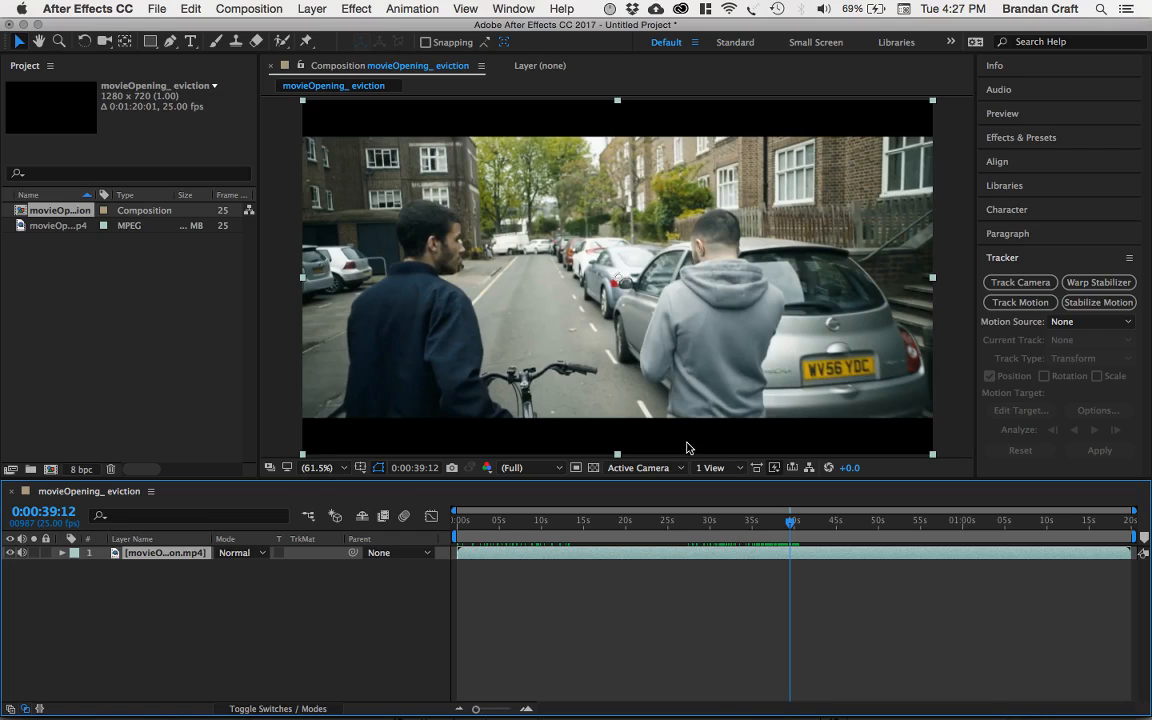
mouse_move(790, 527)
left_mouse_down()
mouse_move(764, 527)
mouse_move(871, 540)
mouse_move(735, 531)
mouse_move(784, 529)
left_mouse_up()
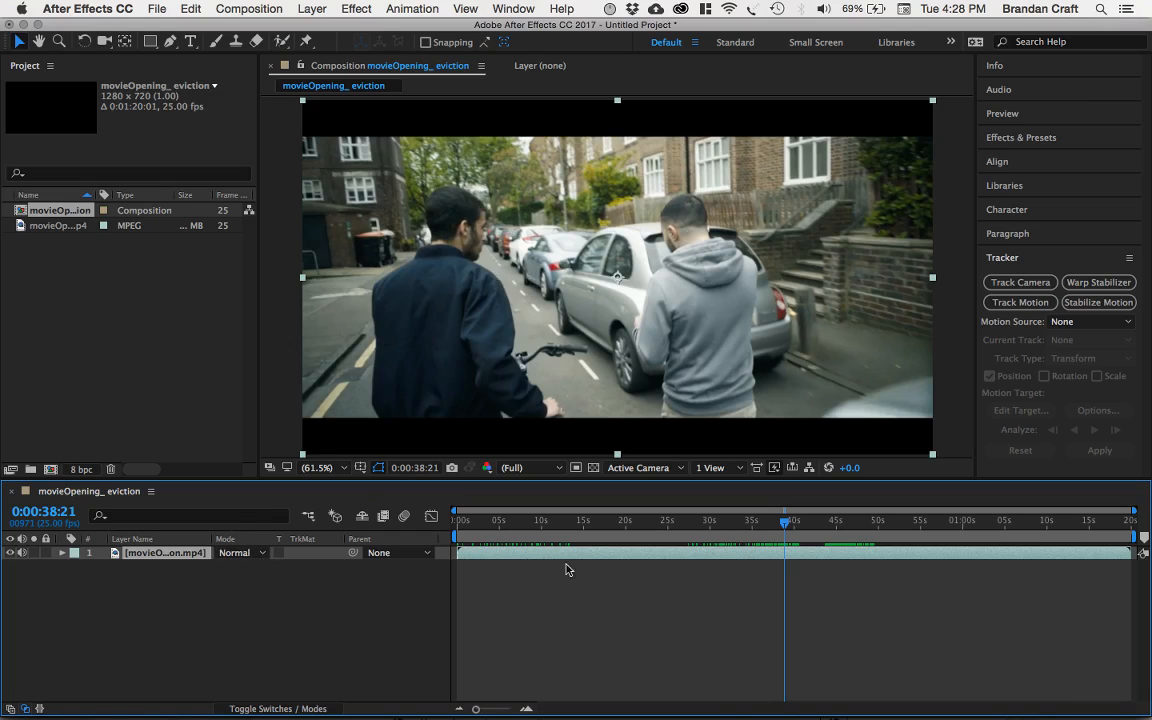
Step: Open the movieOpening_ eviction.mp4 layer in its own viewer and add a Track Motion tracker to it
double_click(589, 555)
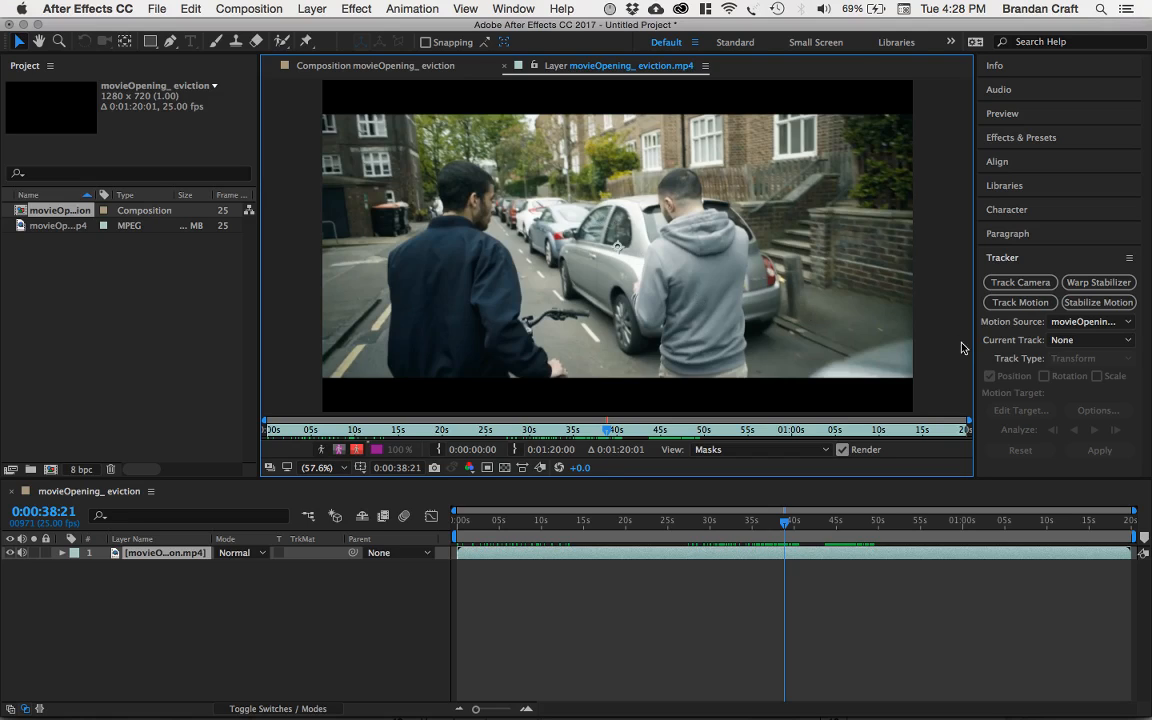
left_click(1018, 303)
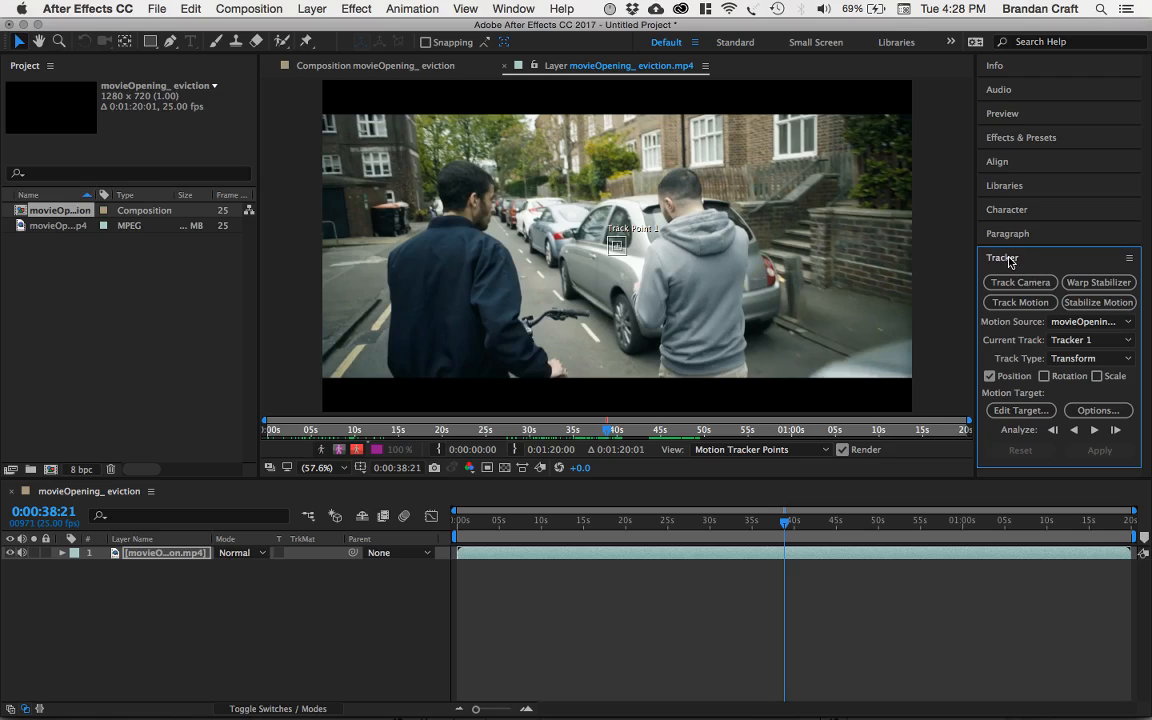
left_click(515, 9)
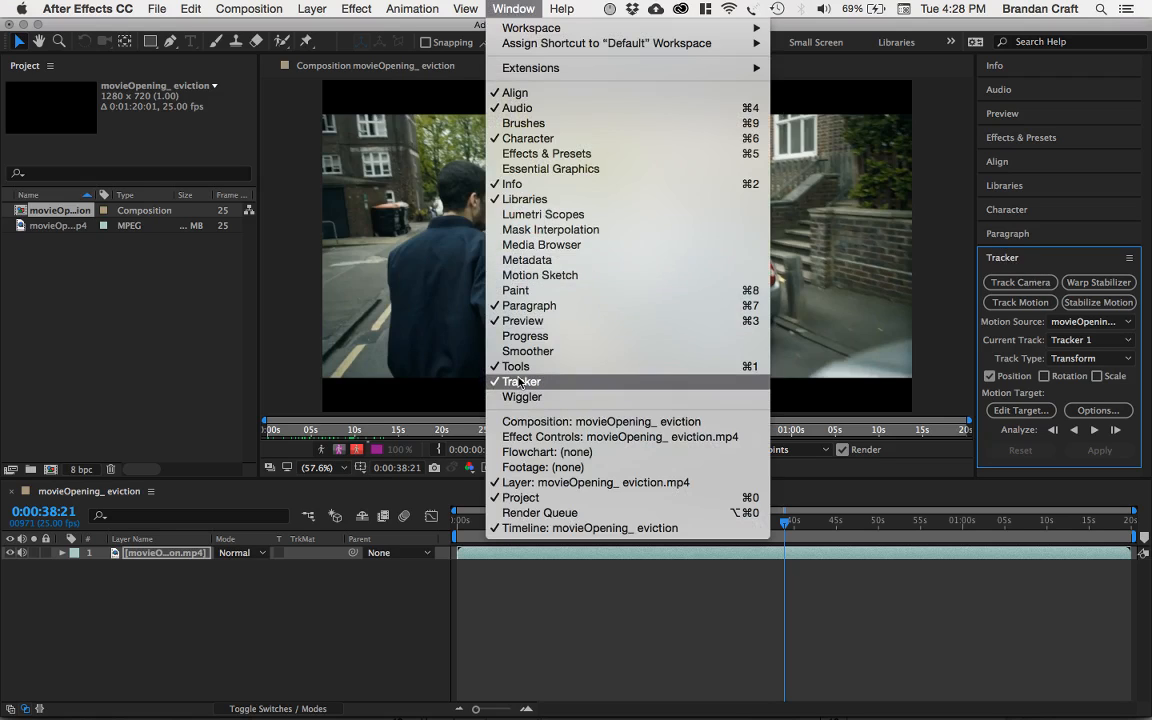
left_click(513, 8)
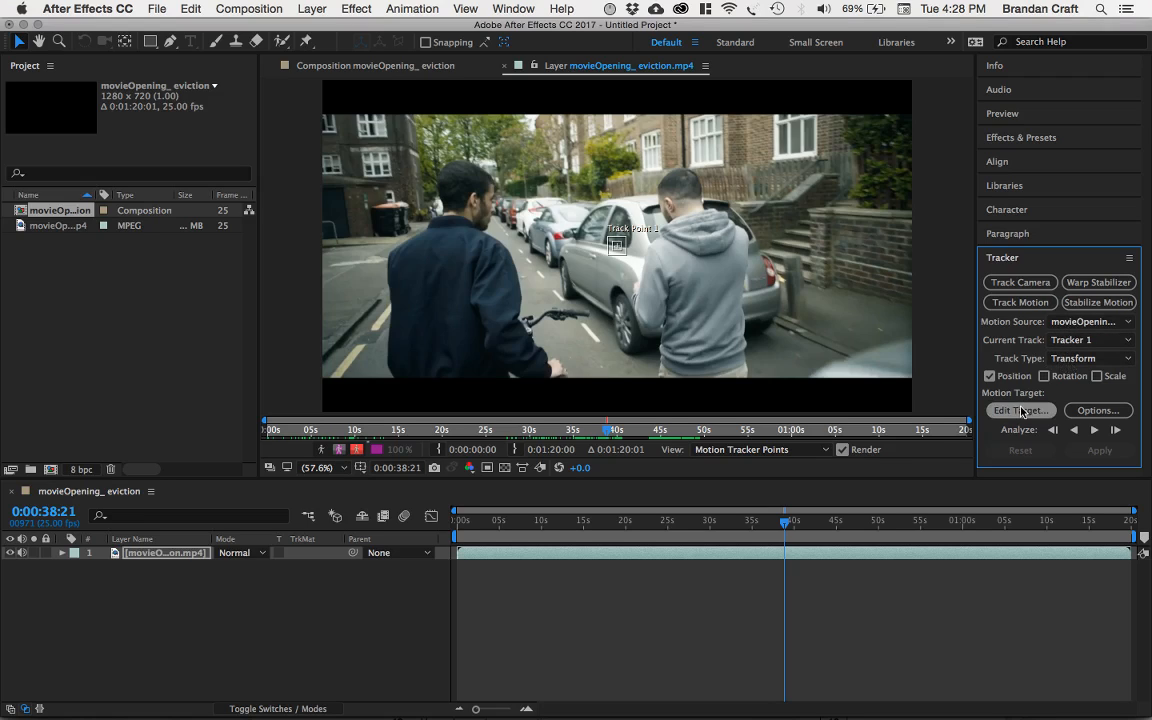
Step: Position Track Point 1 over the dark fitting at the centre of the bicycle's handlebar
scroll(631, 249, "up", 2)
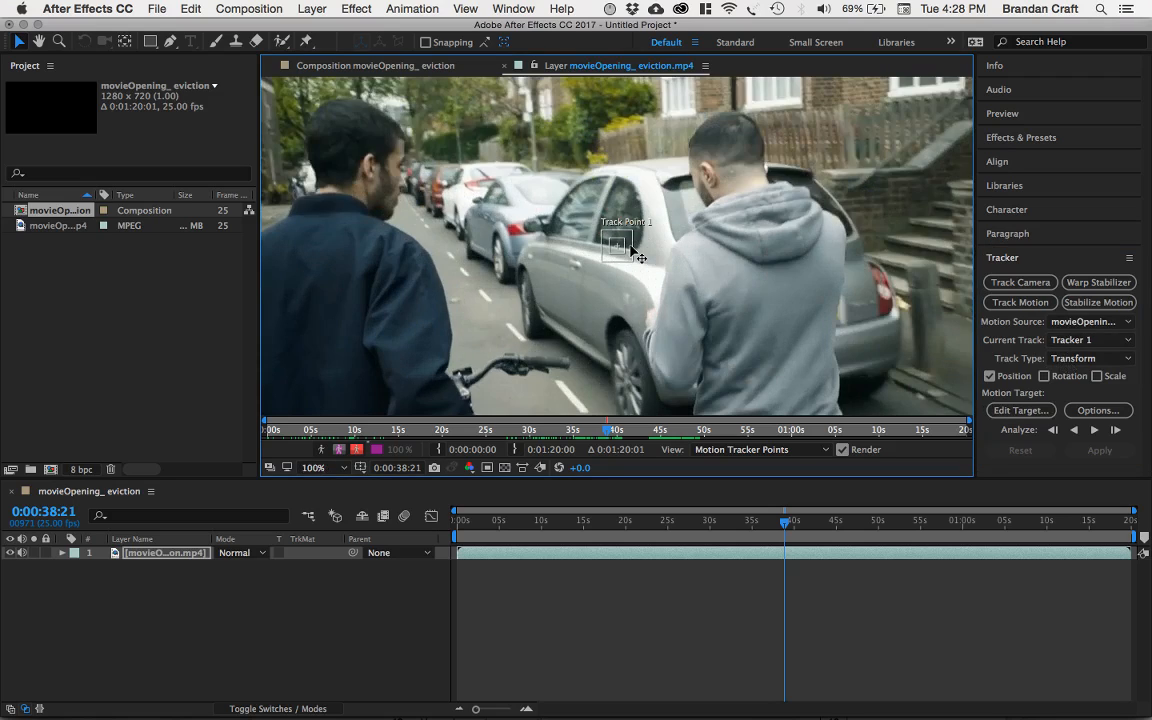
scroll(631, 249, "up", 2)
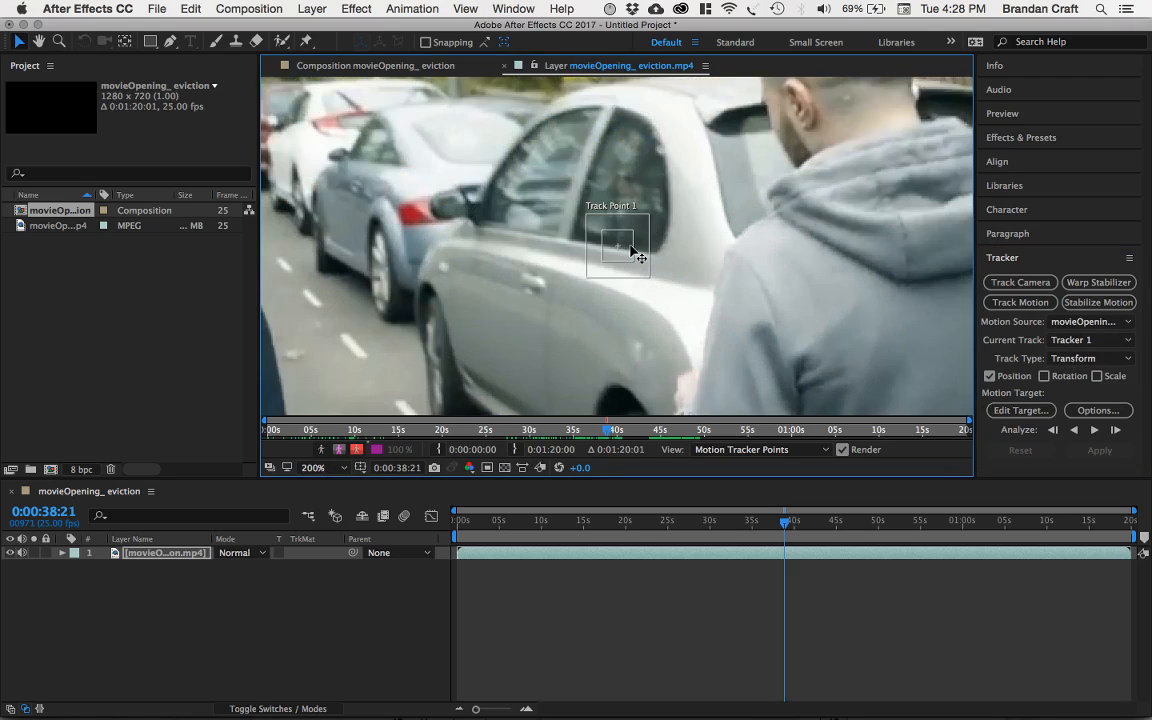
scroll(594, 315, "up", 2)
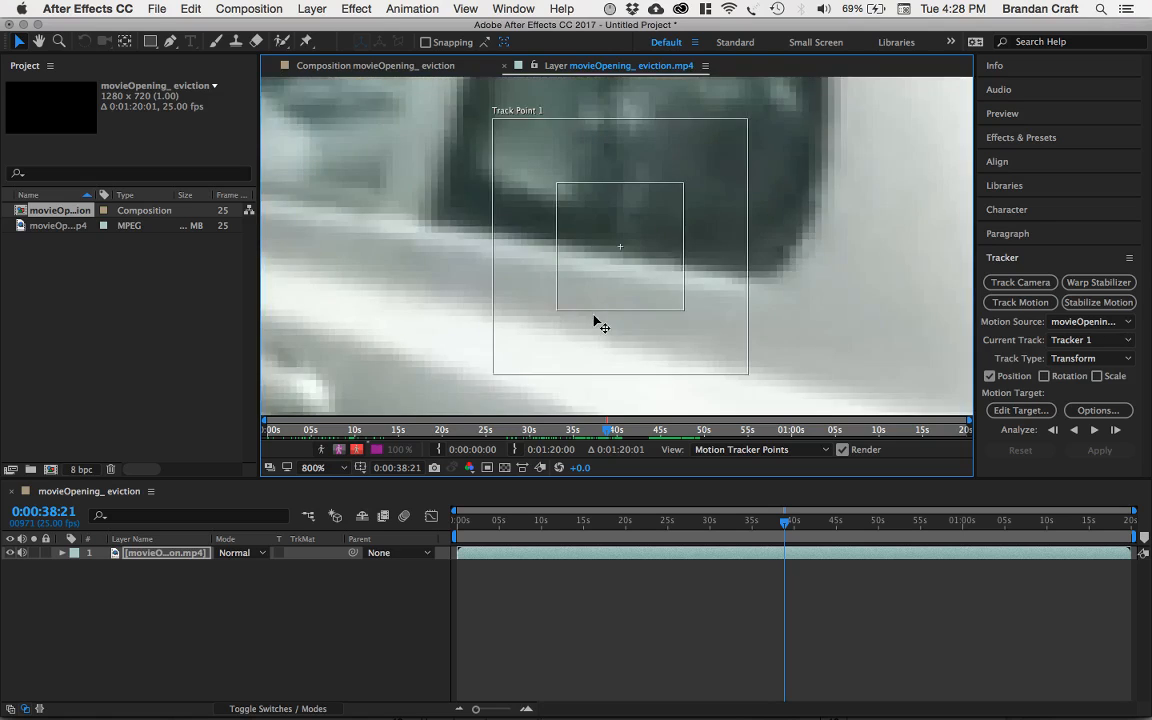
scroll(594, 315, "down", 2)
key("space")
left_click_drag(594, 320, 459, 257)
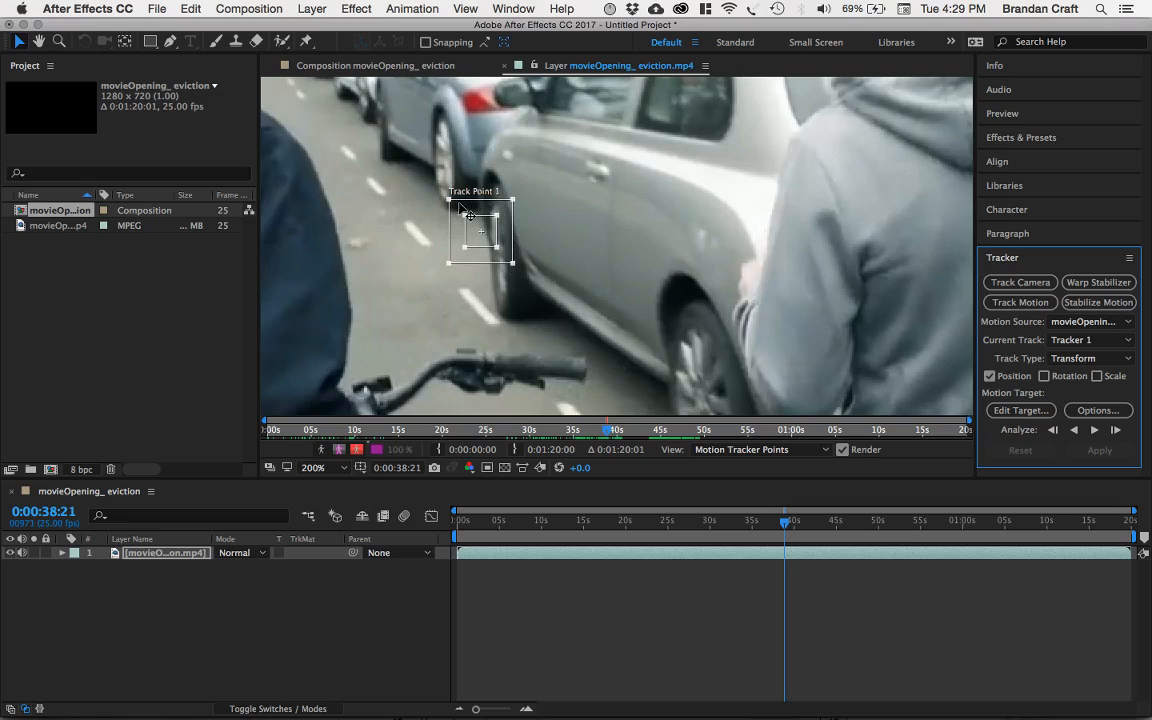
left_click_drag(504, 236, 544, 222)
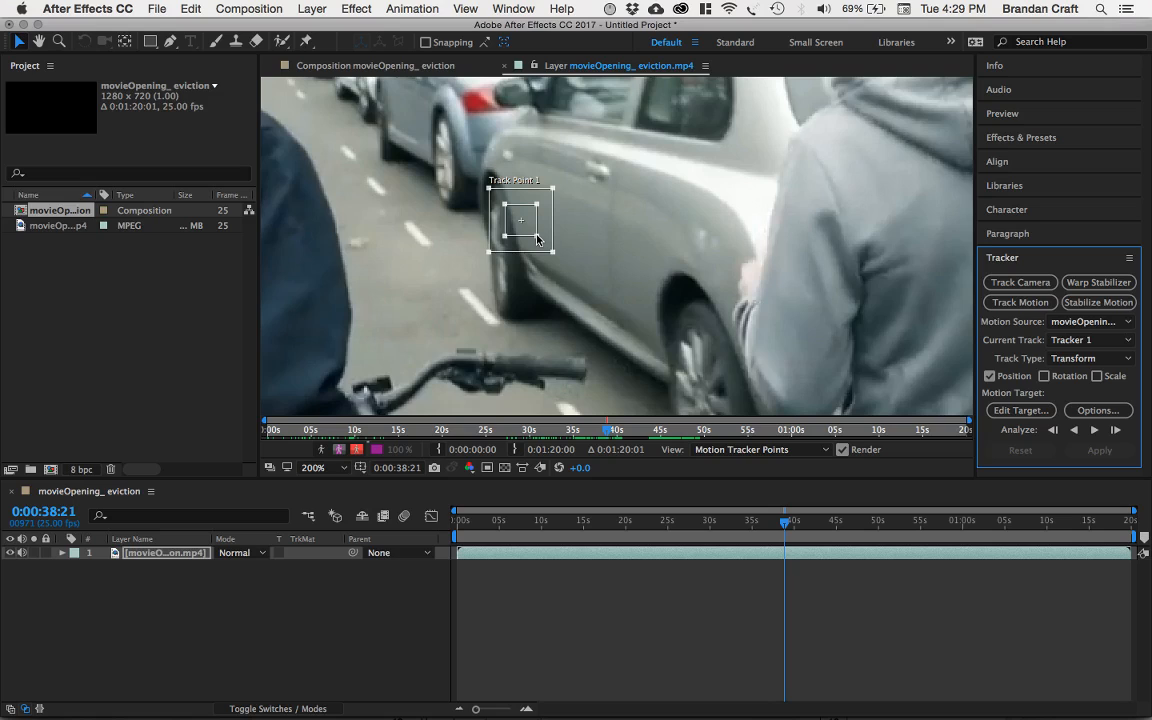
left_click_drag(537, 238, 412, 392)
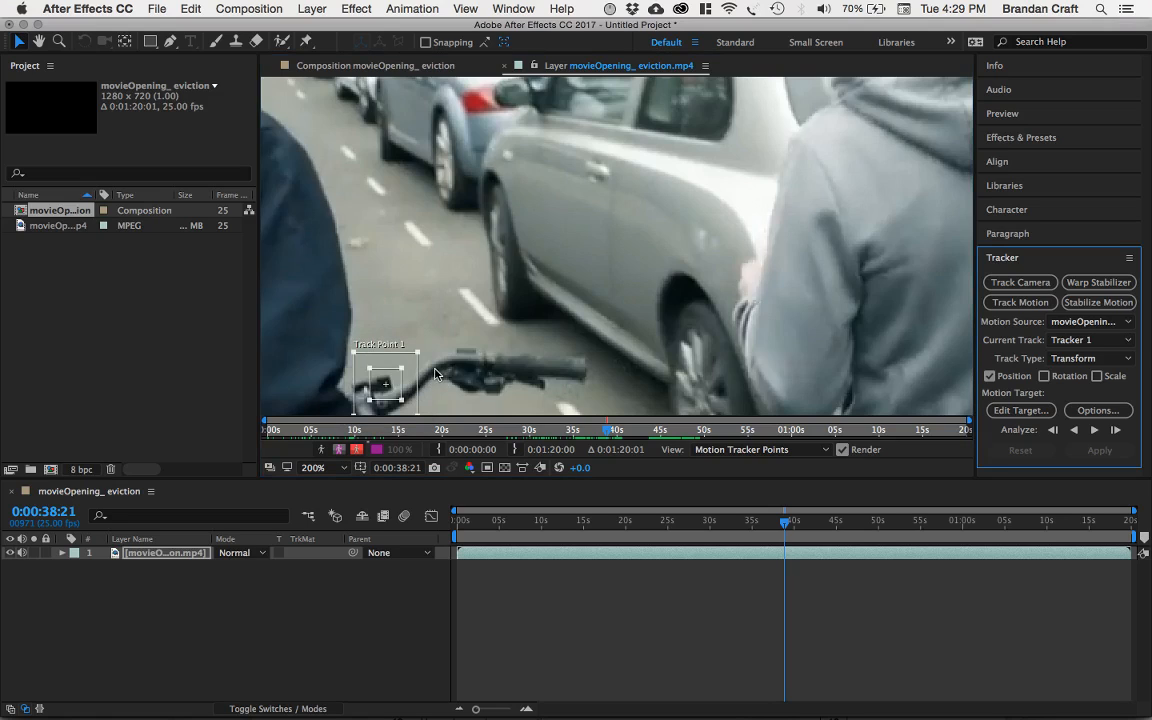
left_click(434, 370)
key("space")
mouse_move(434, 370)
left_mouse_down()
mouse_move(434, 332)
mouse_move(400, 358)
mouse_move(413, 378)
left_mouse_up()
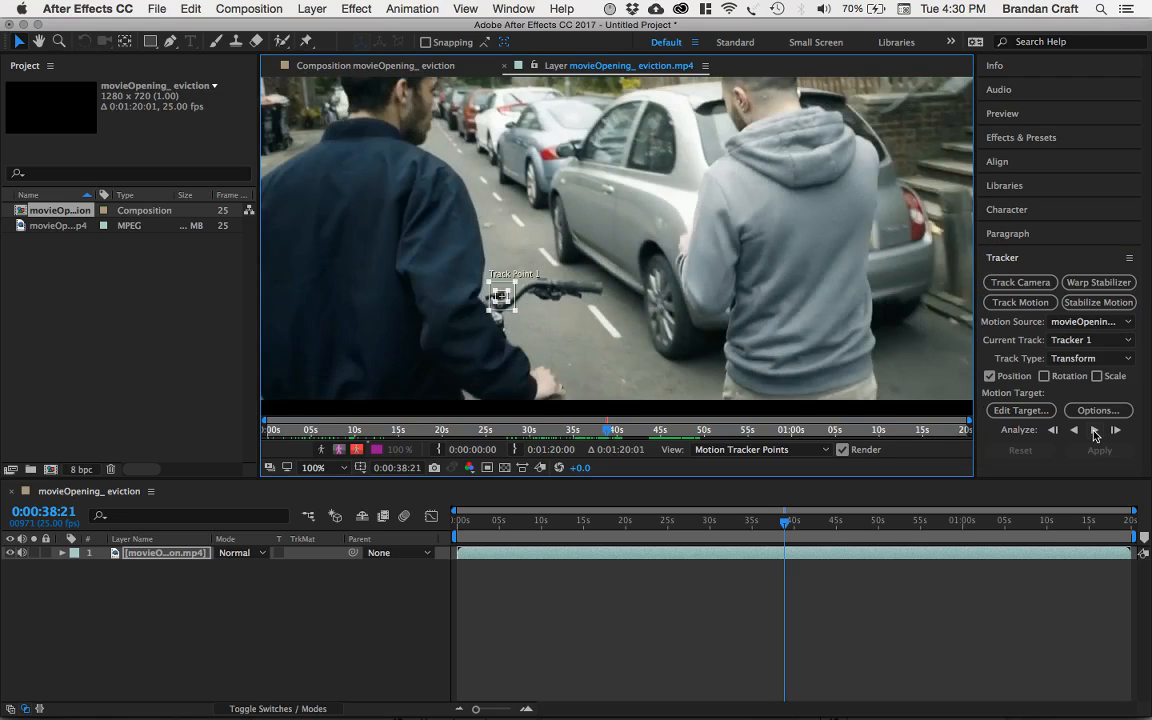
Step: Analyze Track Point 1 forward through the bicycle shot and stop the analysis just after the shot cuts away
left_click(1095, 431)
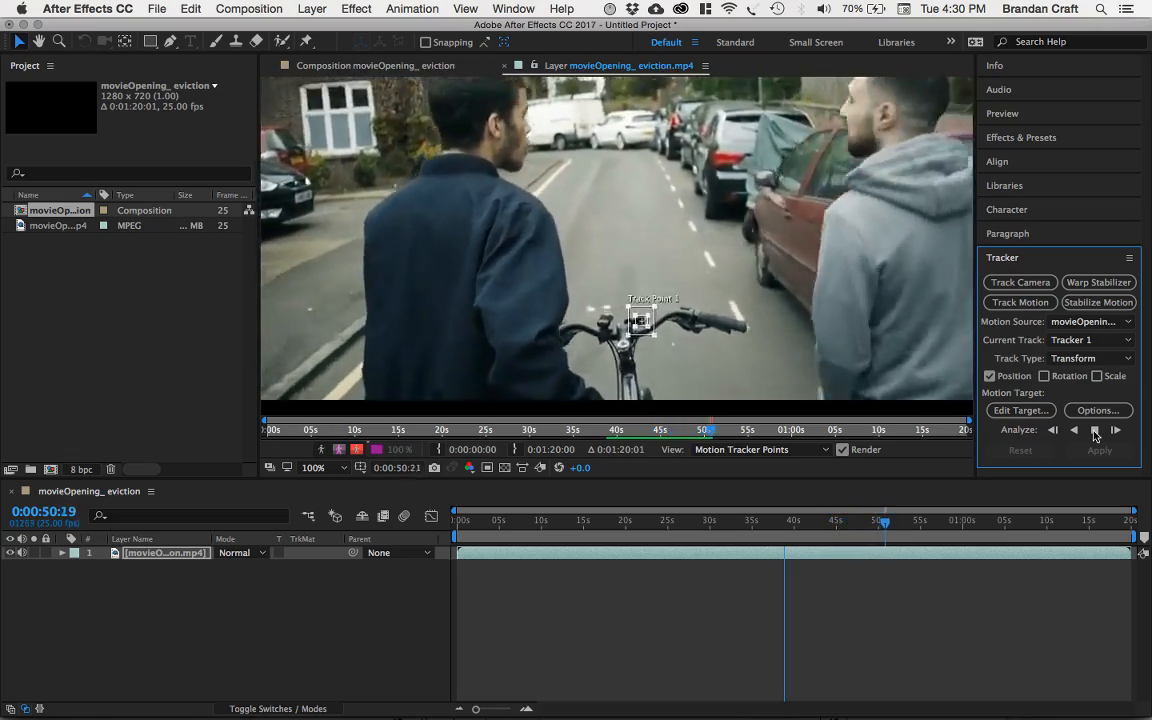
left_click(1095, 432)
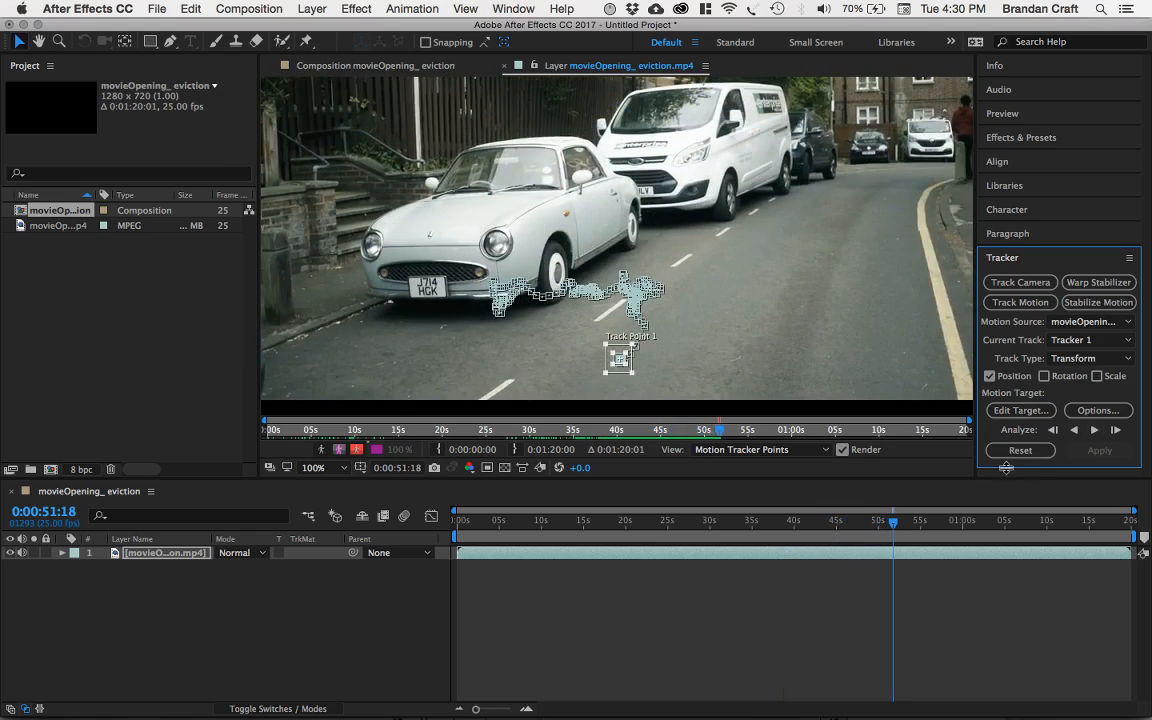
Step: Delete all Track Point 1 keyframes from 0:00:50:22 onward on the movieOpening_ eviction.mp4 layer
left_click_drag(893, 528, 886, 528)
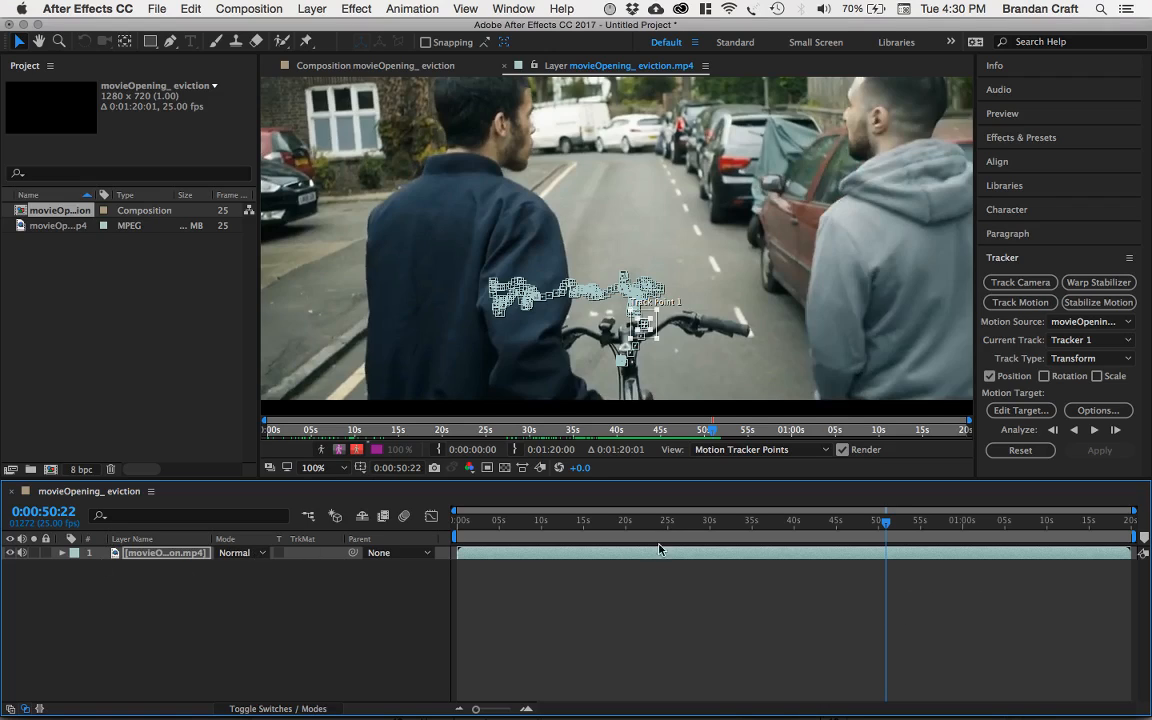
left_click(63, 553)
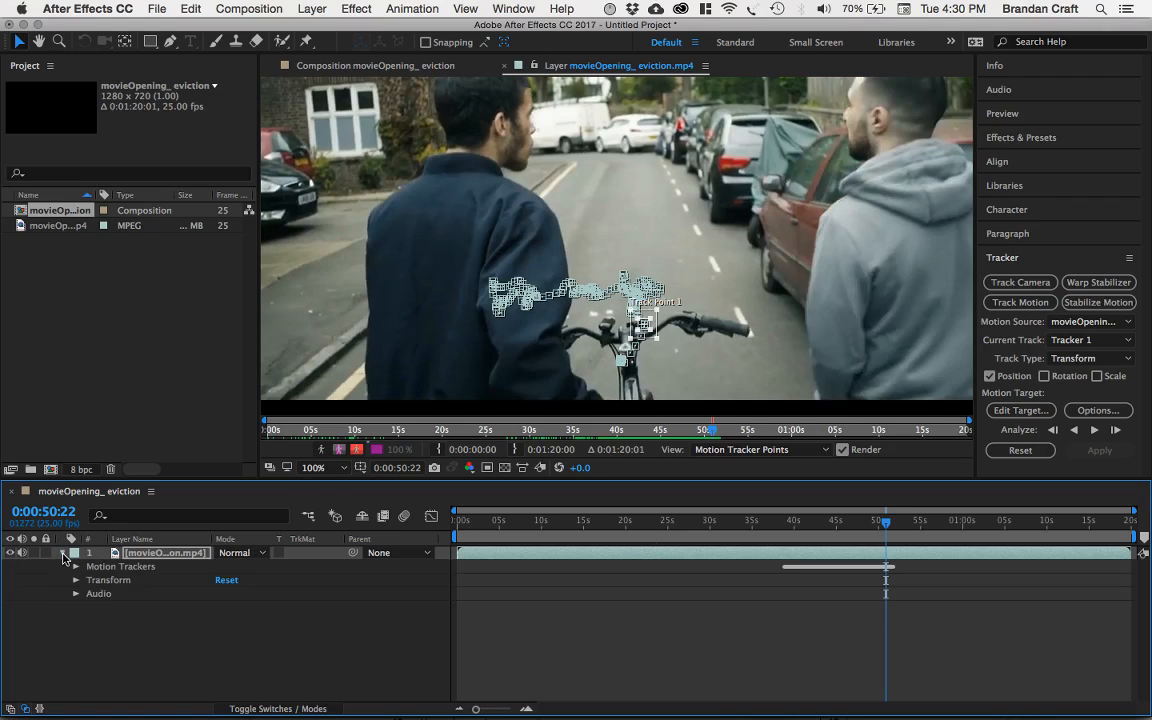
left_click(63, 553)
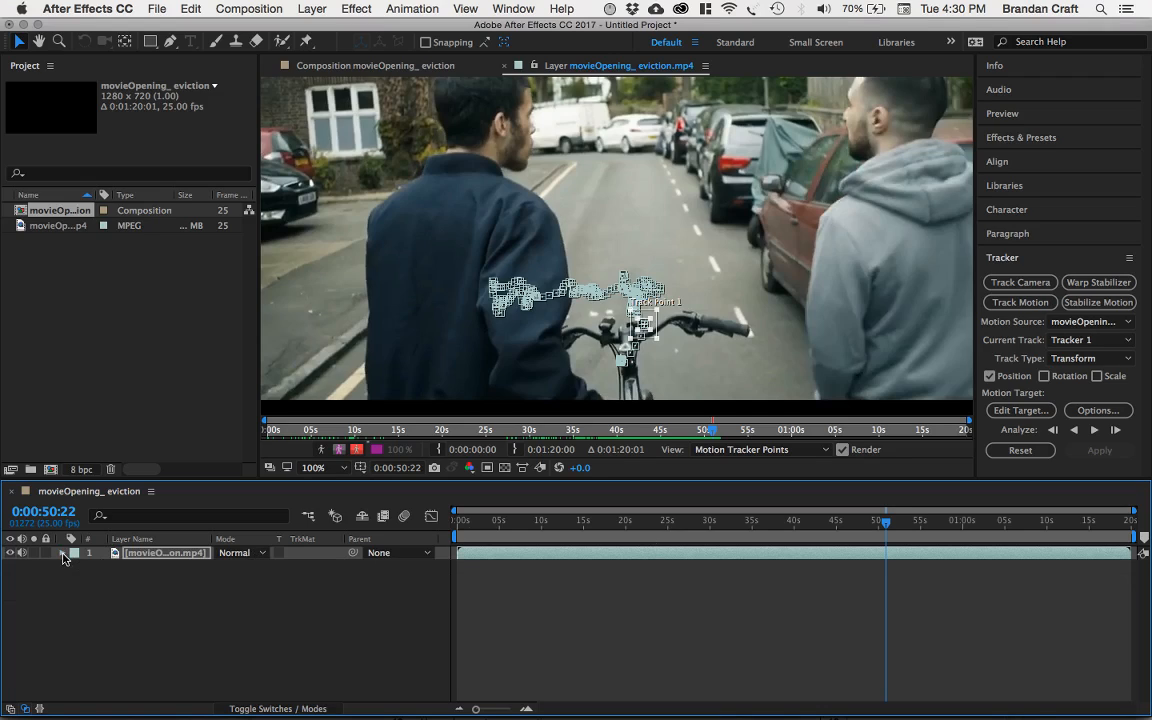
key("u")
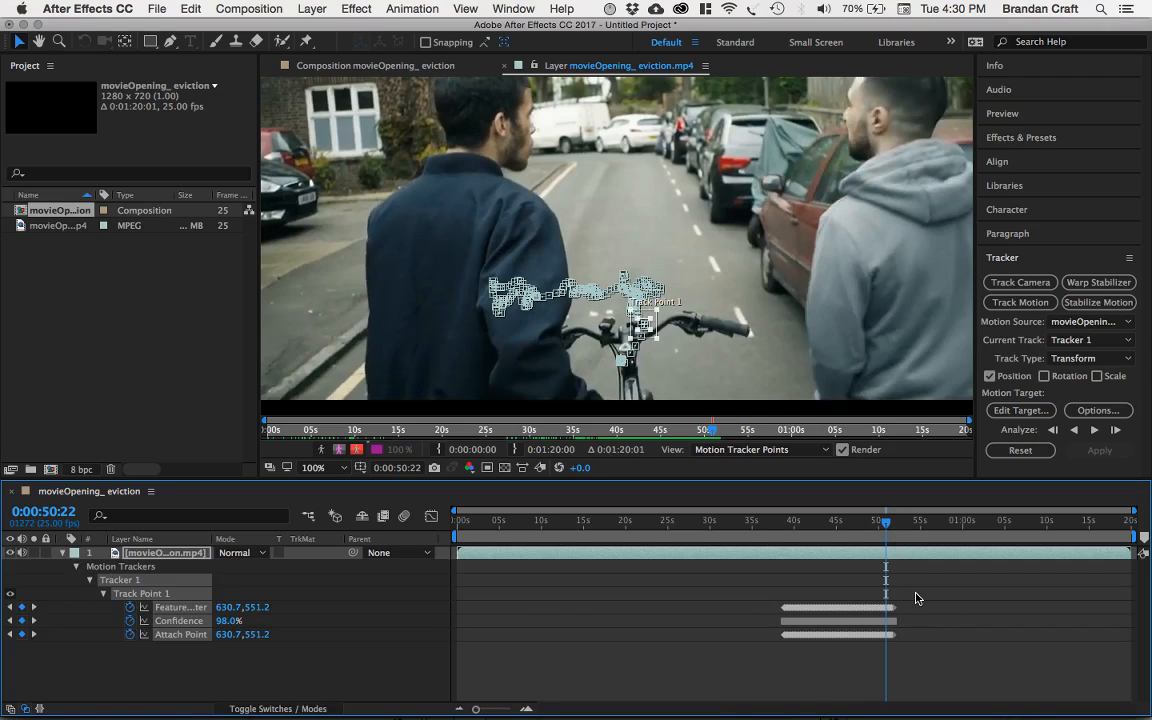
left_click_drag(915, 595, 888, 647)
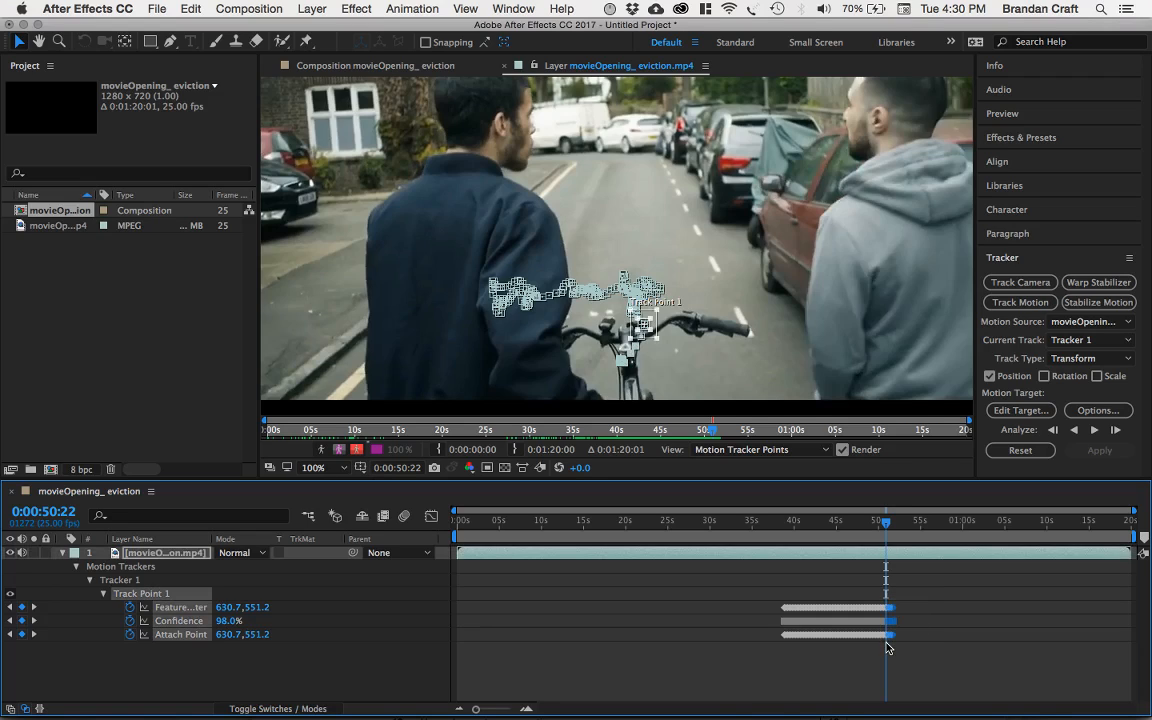
key("Delete")
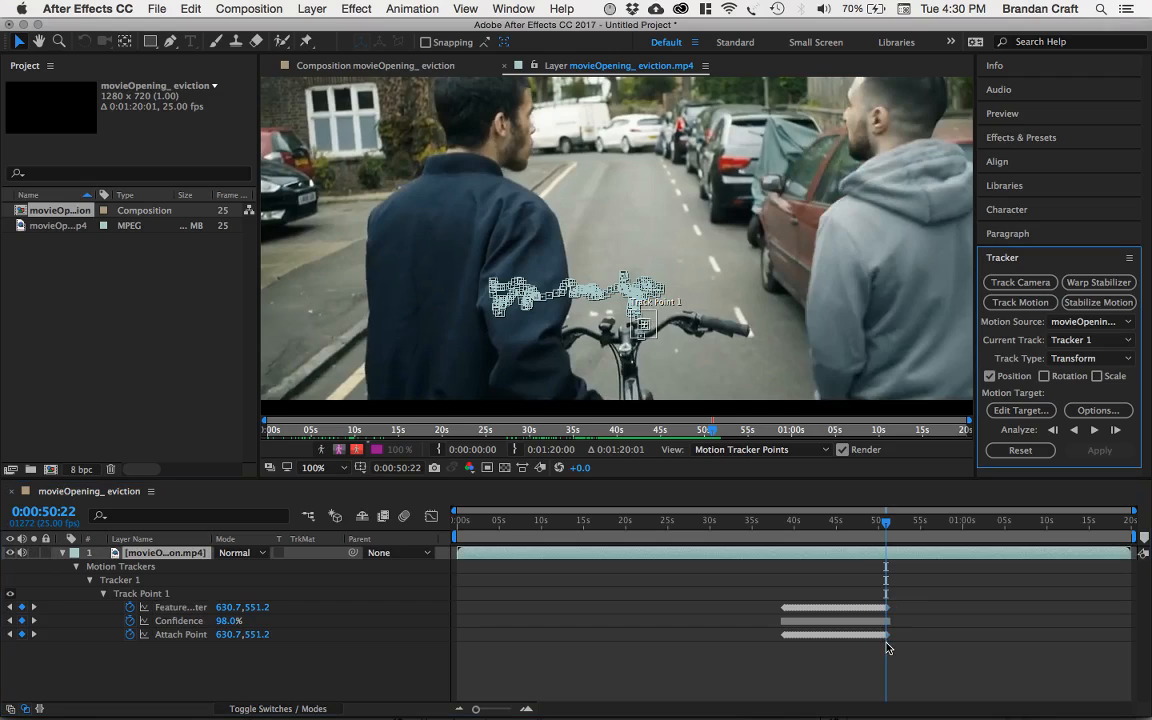
left_click(62, 553)
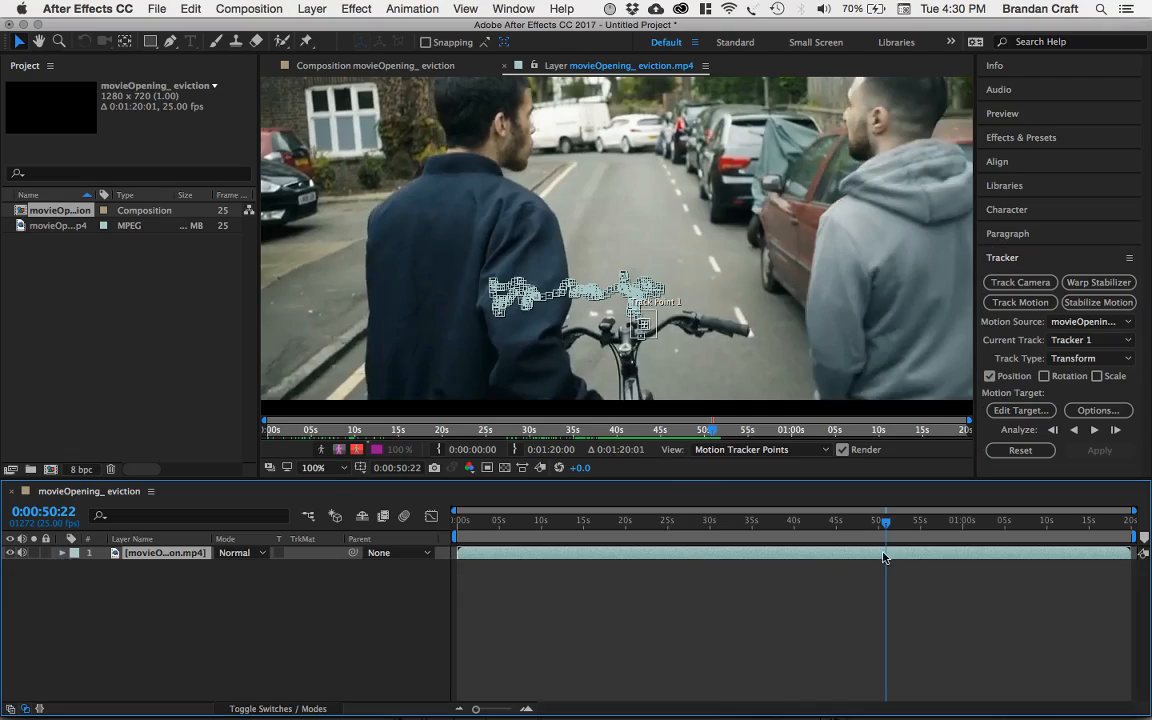
Step: Set the current time to 0:00:39:03 and add a null object to the movieOpening_ eviction composition
left_click_drag(885, 521, 787, 528)
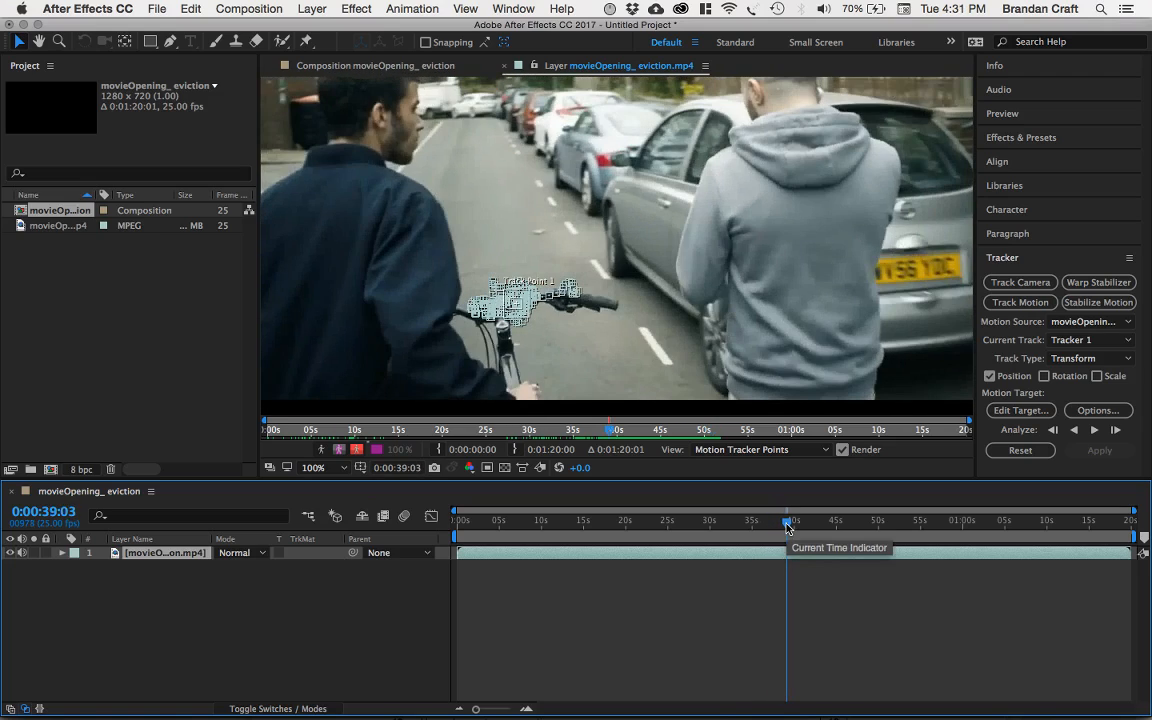
left_click(380, 66)
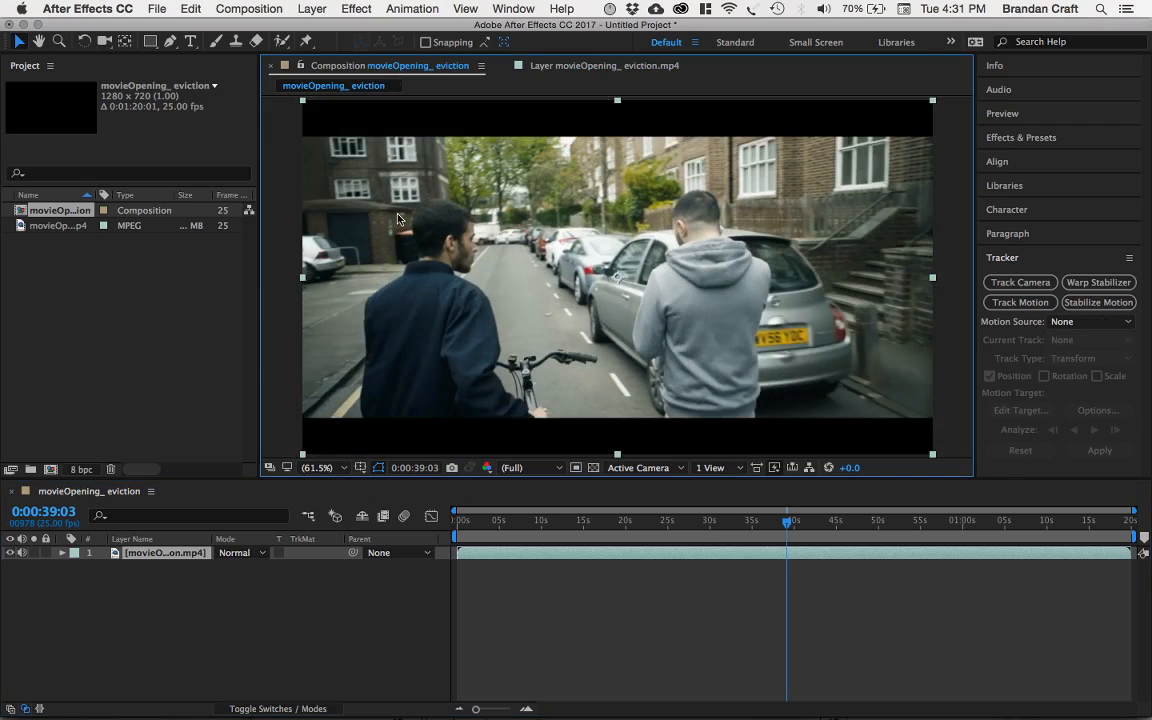
right_click(184, 611)
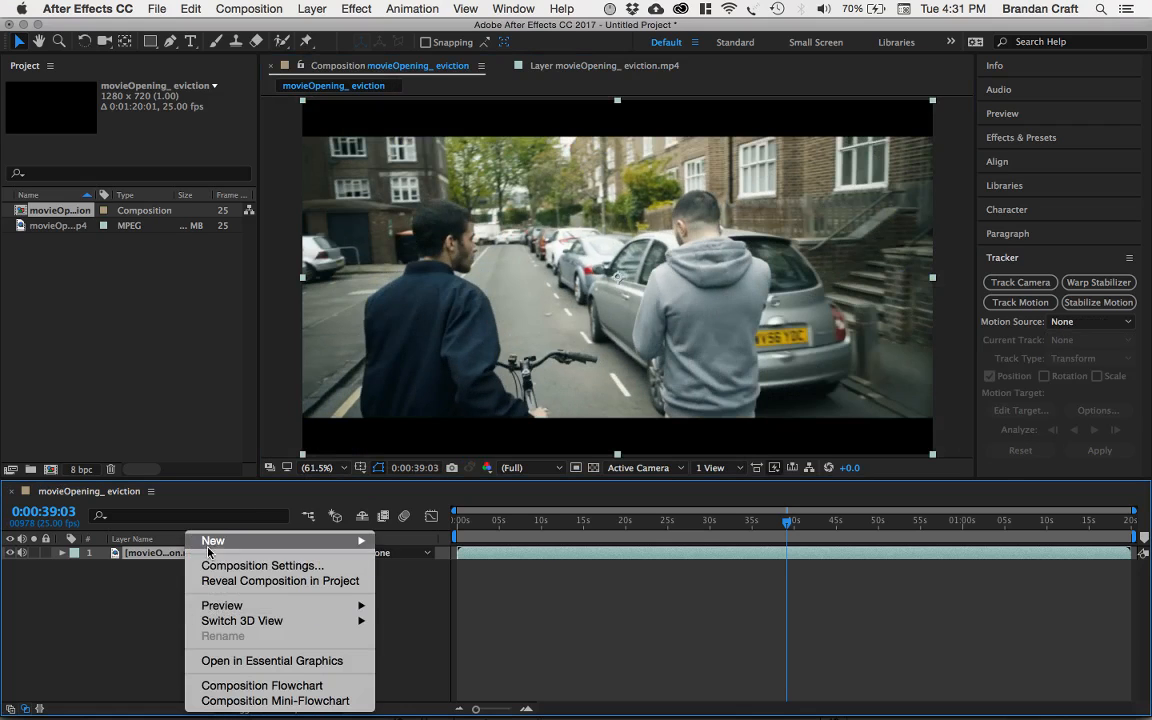
left_click(125, 610)
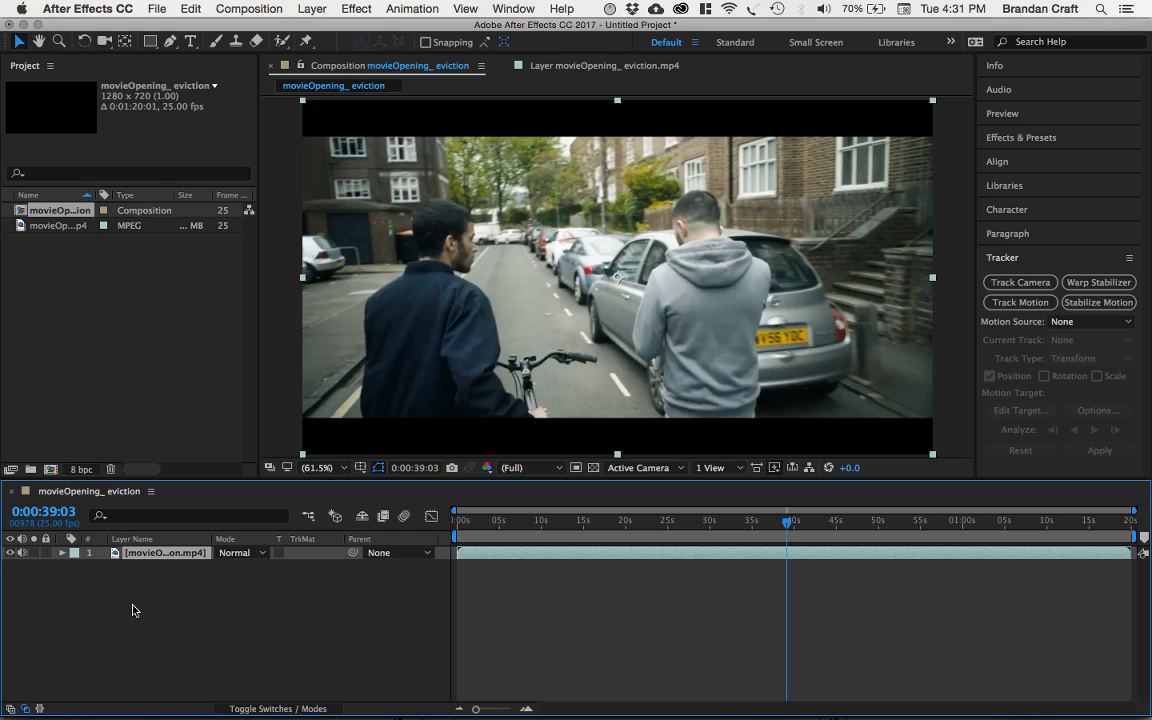
right_click(134, 626)
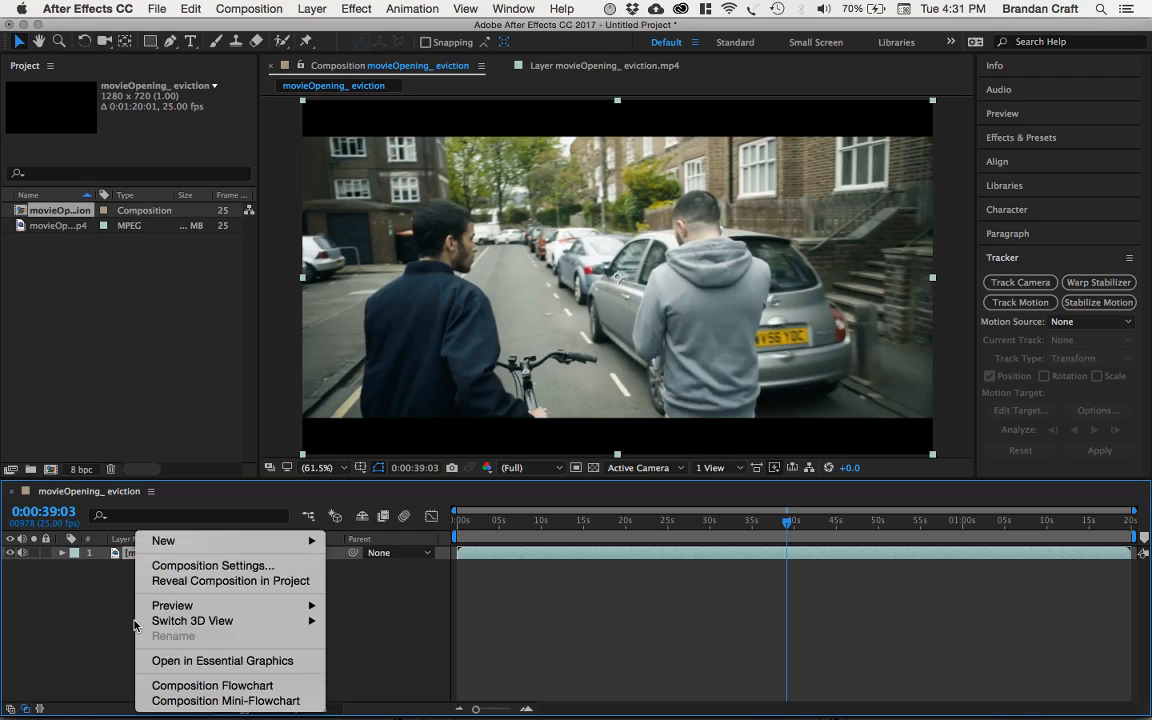
mouse_move(160, 541)
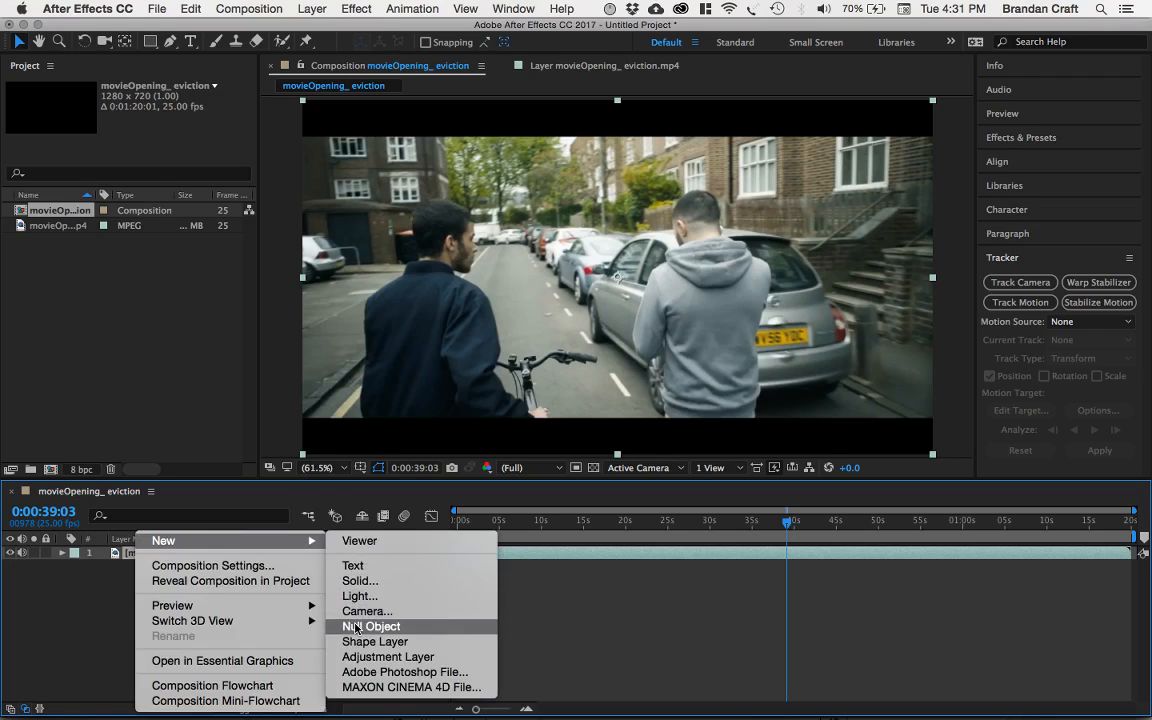
left_click(357, 627)
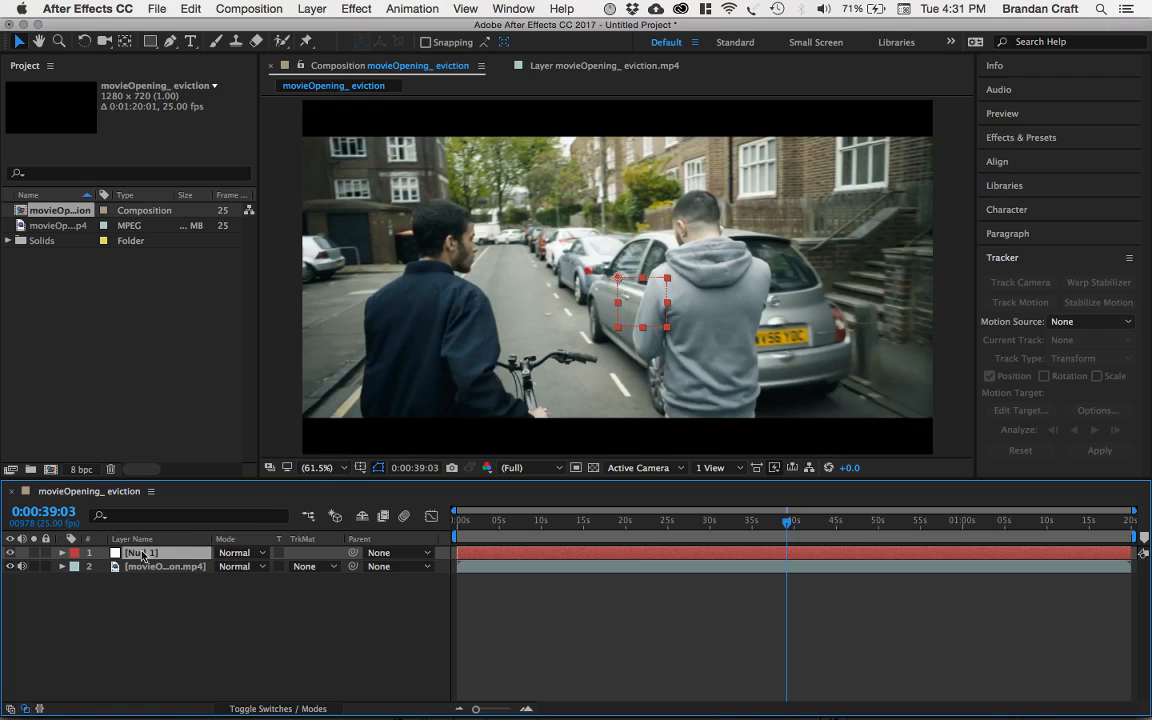
Step: Centre the null object's anchor point by setting it to 50.0, 50.0
left_click(61, 555)
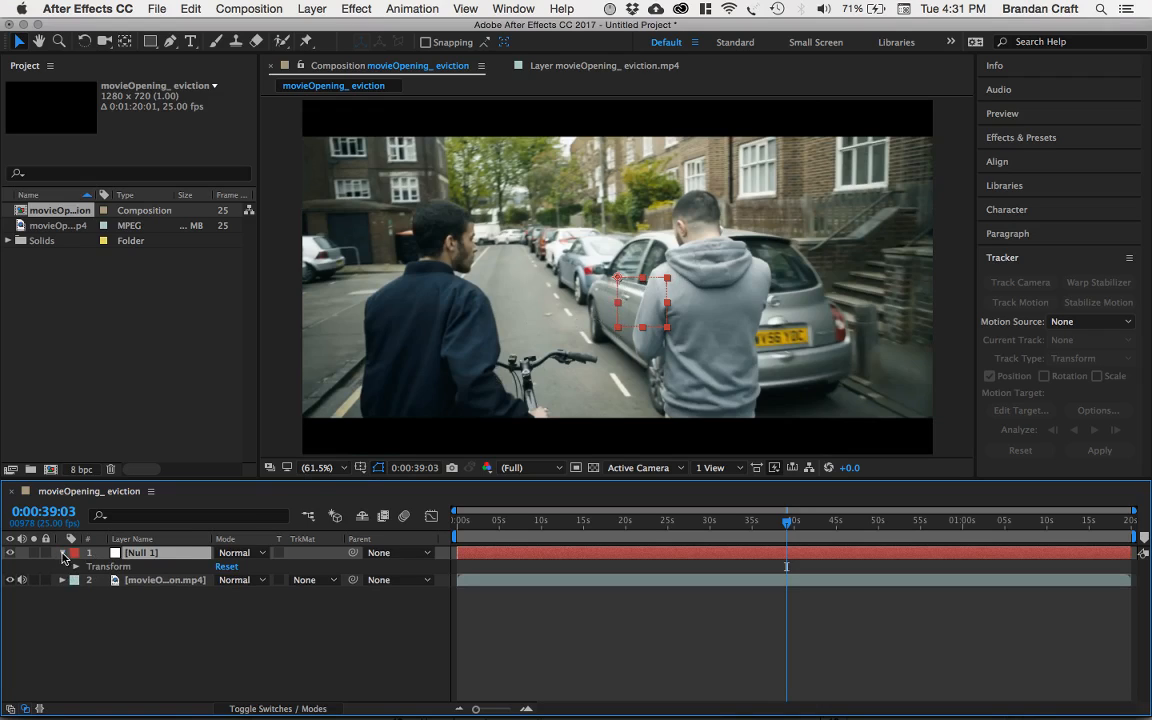
left_click(62, 555)
key("a")
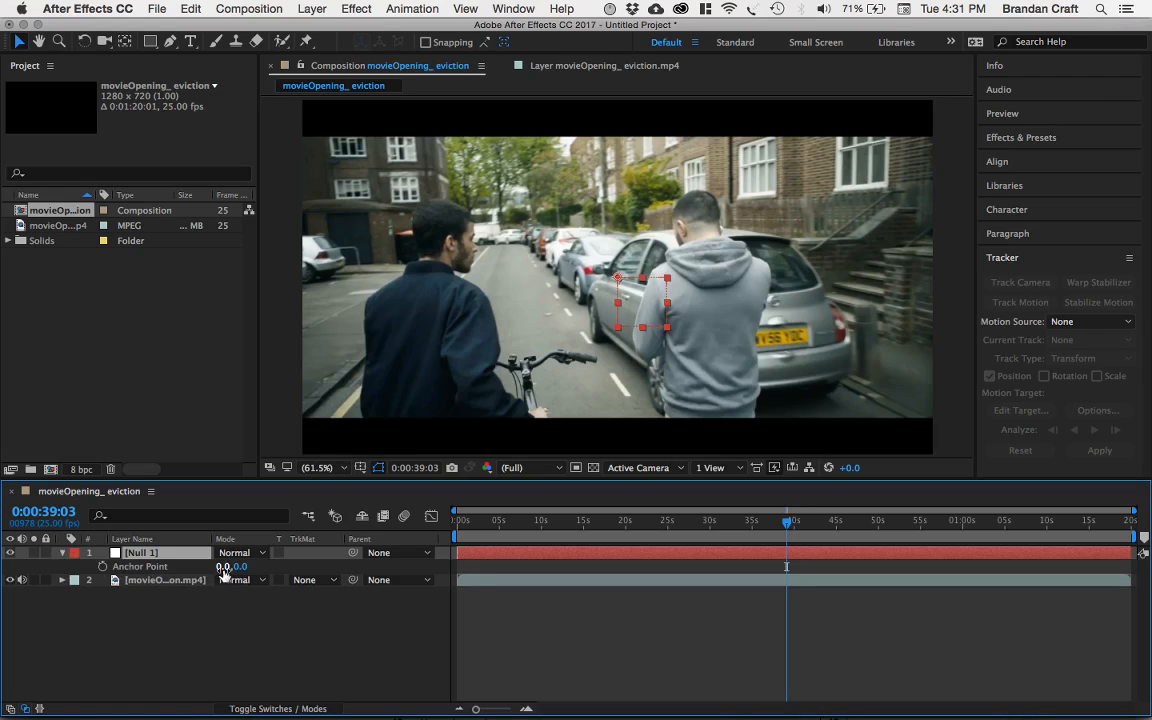
left_click_drag(224, 568, 285, 572)
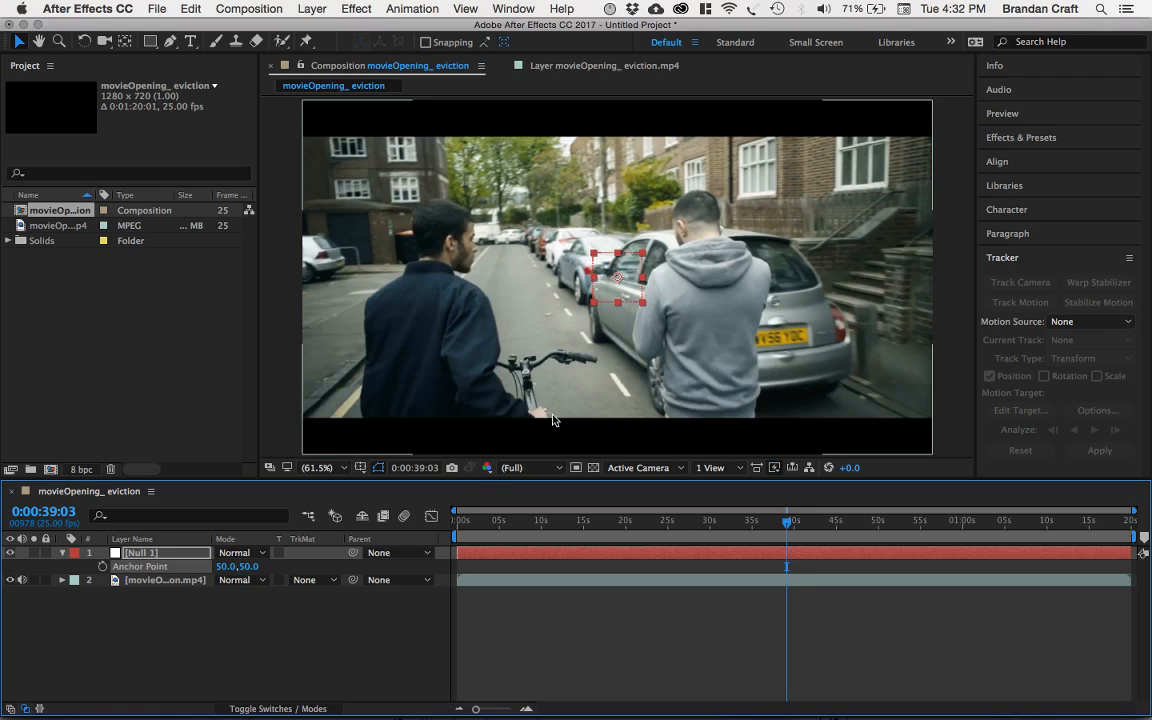
left_click(62, 552)
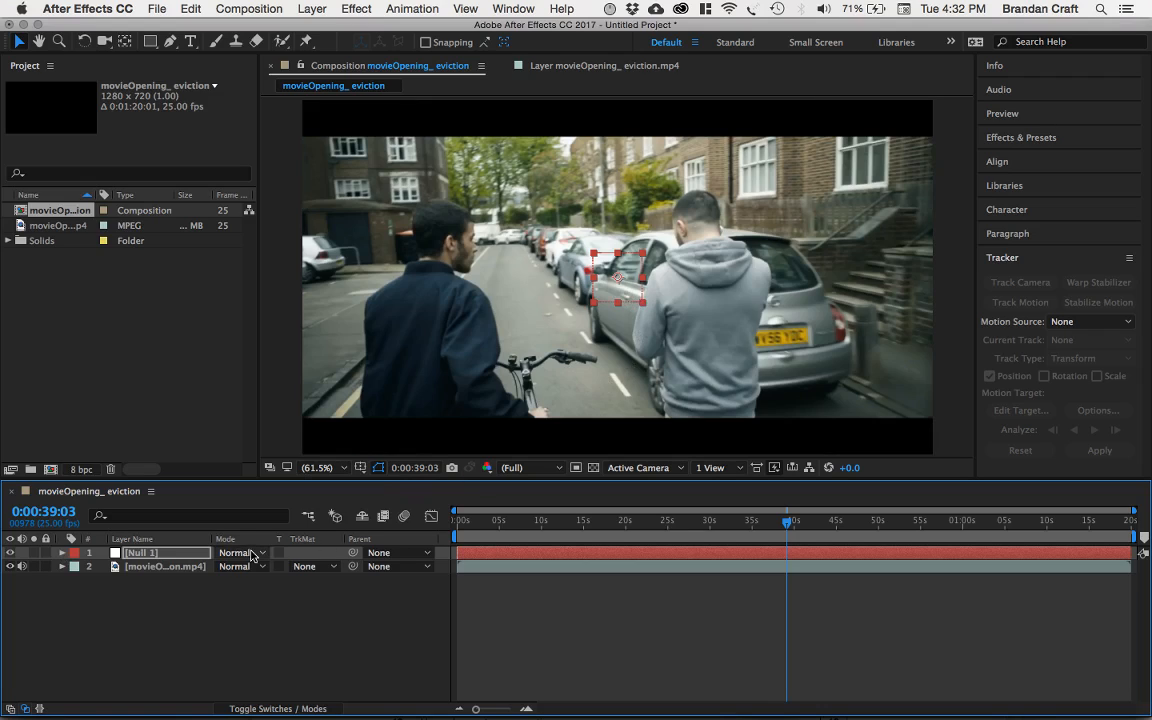
Step: Rename the null layer as tracker data
left_click(146, 557)
key("Return")
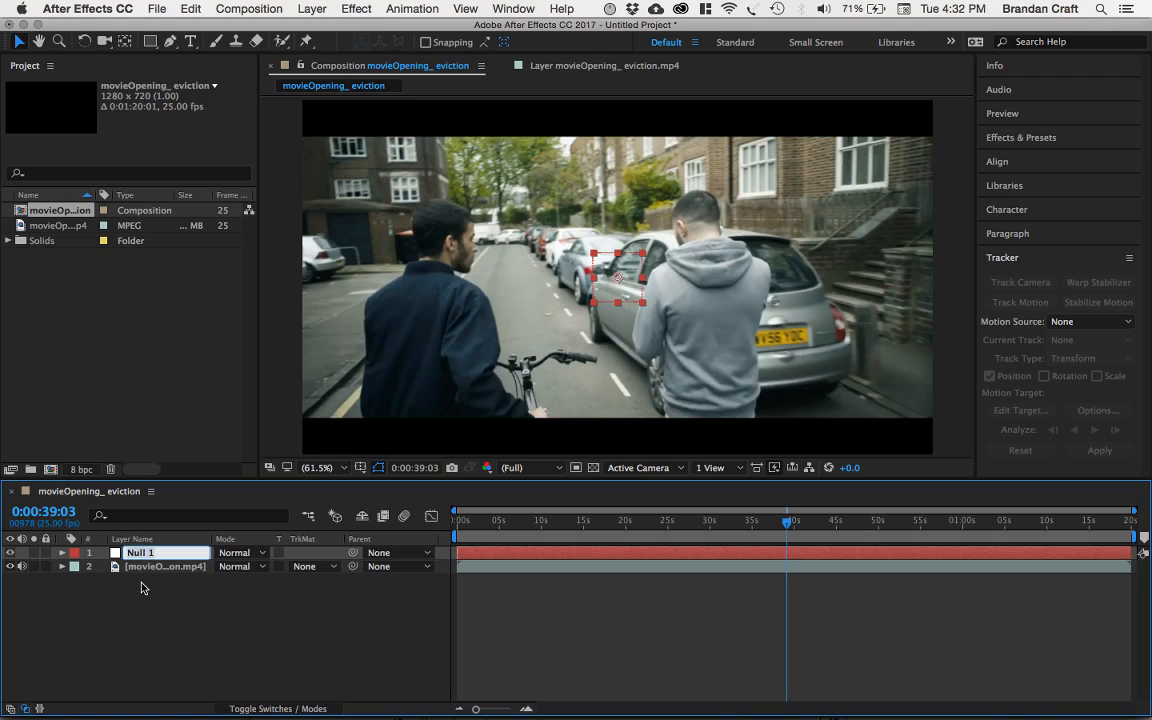
type("tracker data")
key("Return")
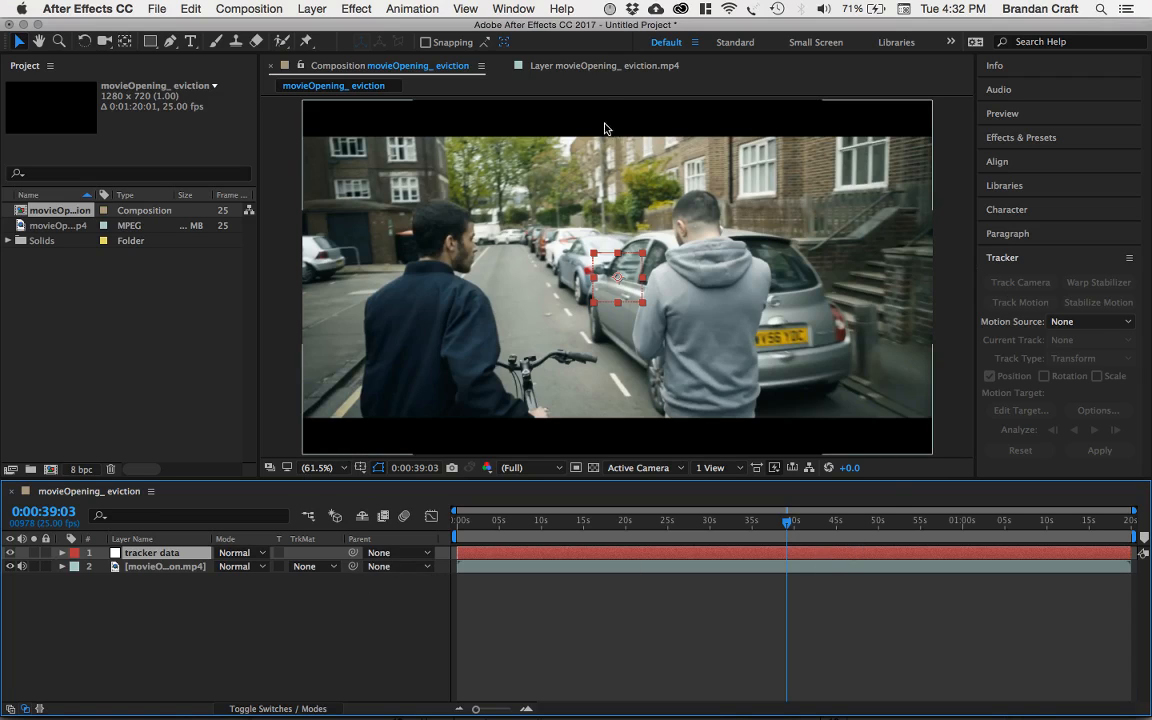
Step: Set the tracker data layer as Tracker 1's motion target and apply the tracked motion to it in X and Y
left_click(579, 66)
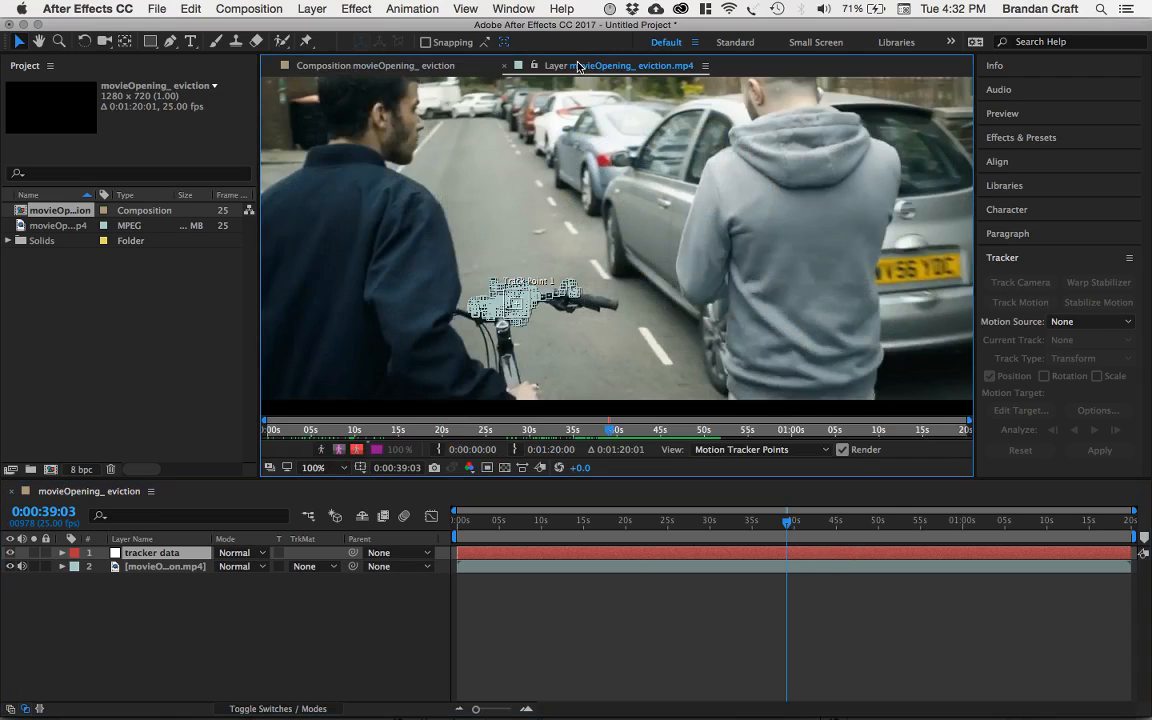
left_click(605, 567)
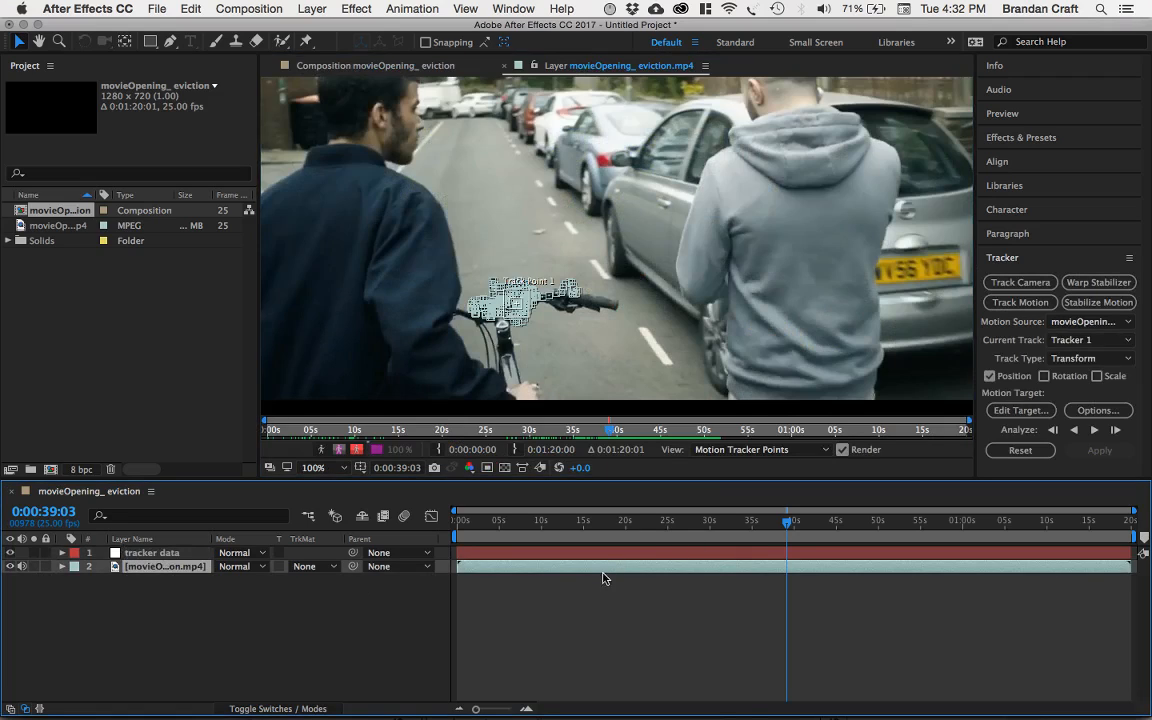
left_click(1022, 410)
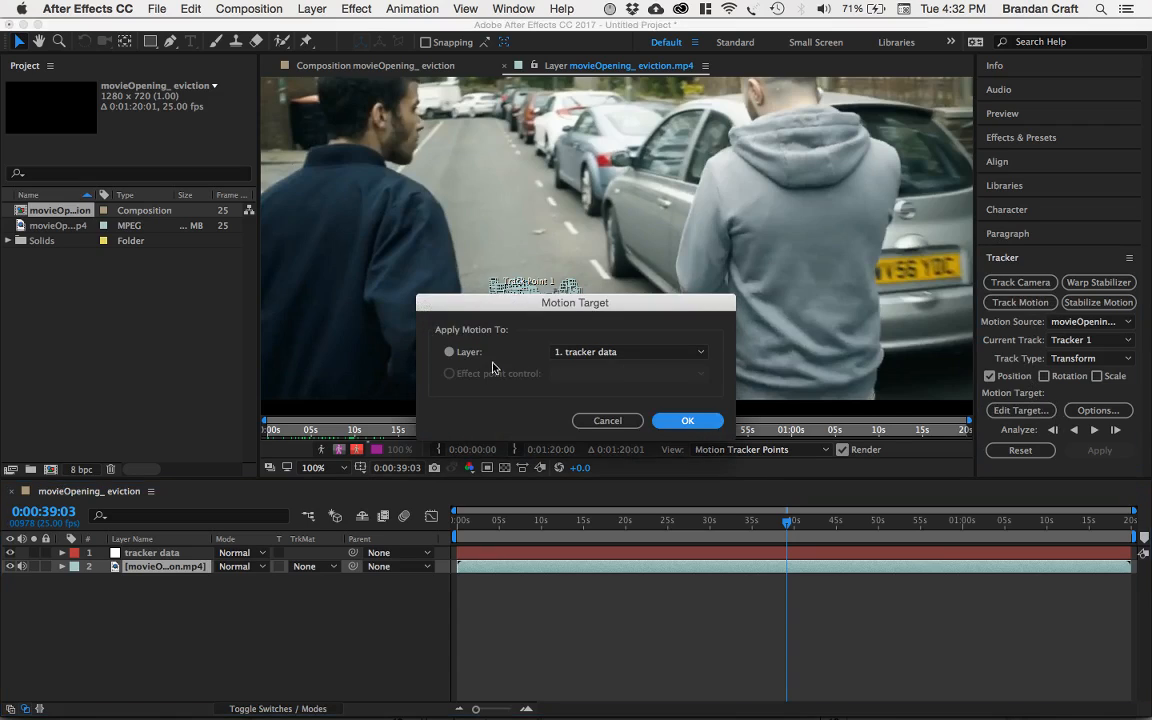
left_click(450, 355)
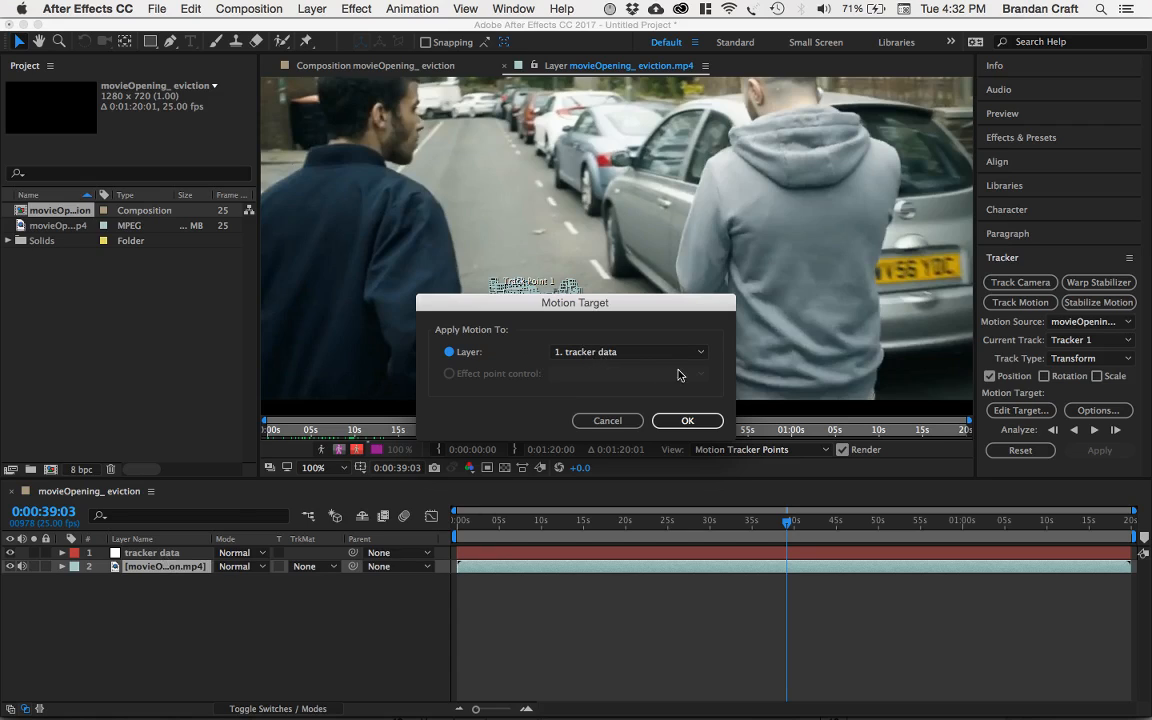
left_click(687, 420)
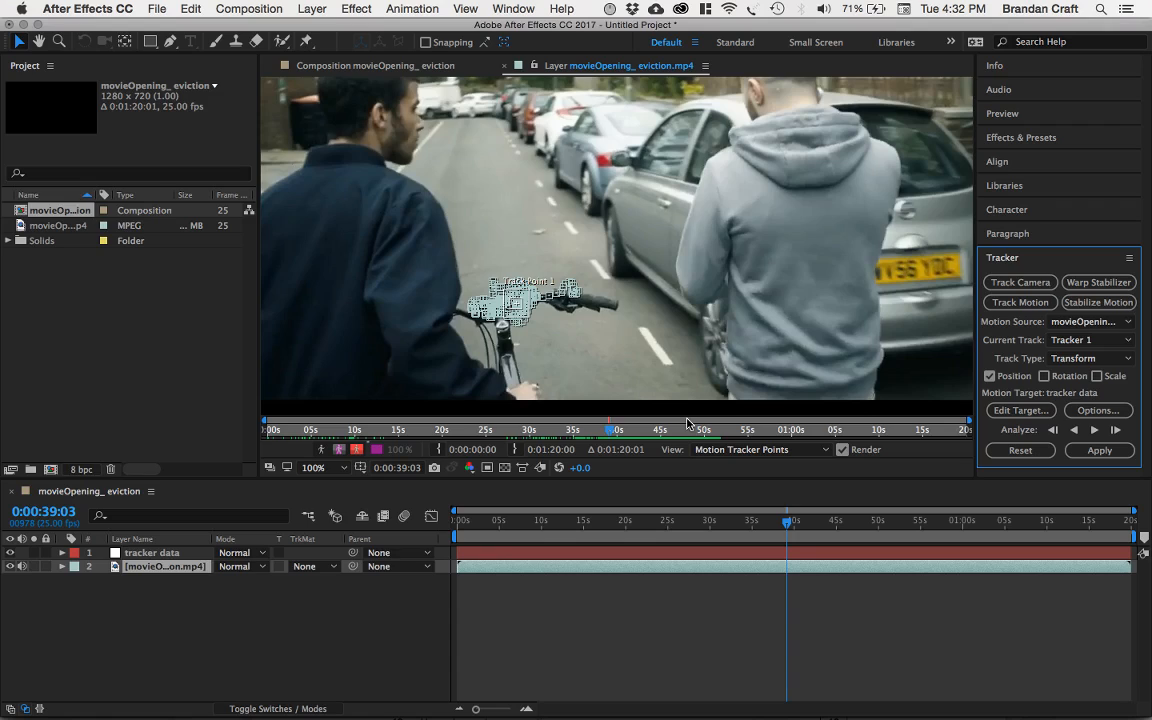
left_click(1100, 451)
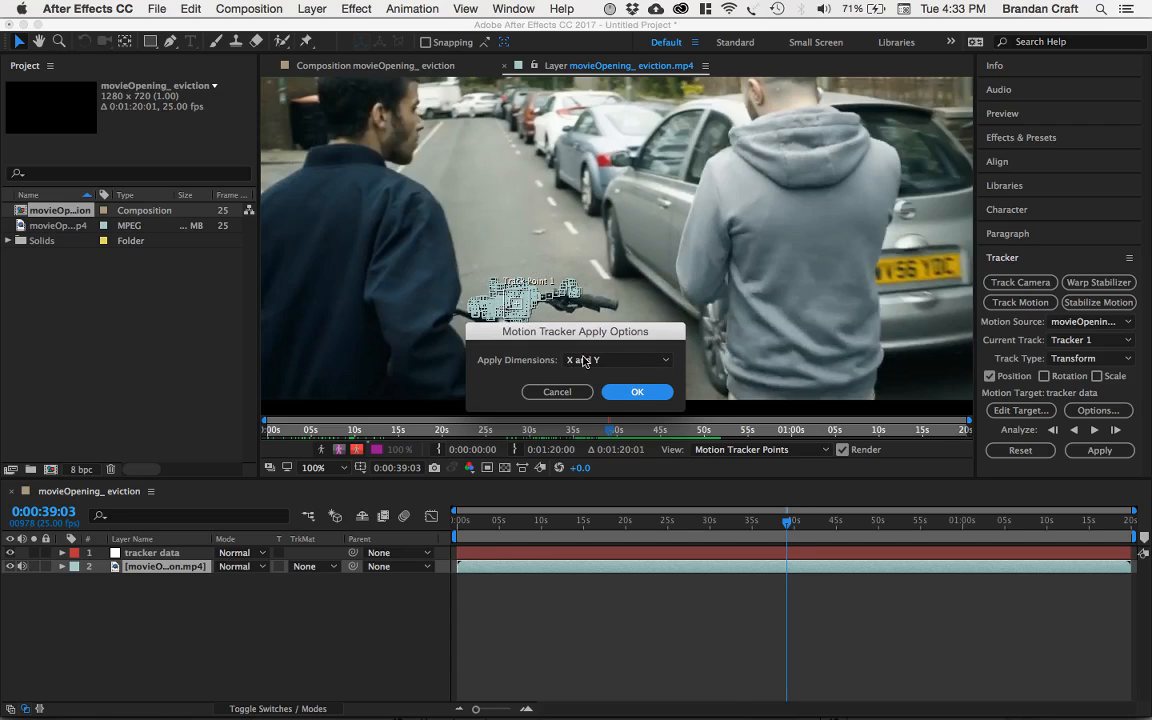
left_click(634, 392)
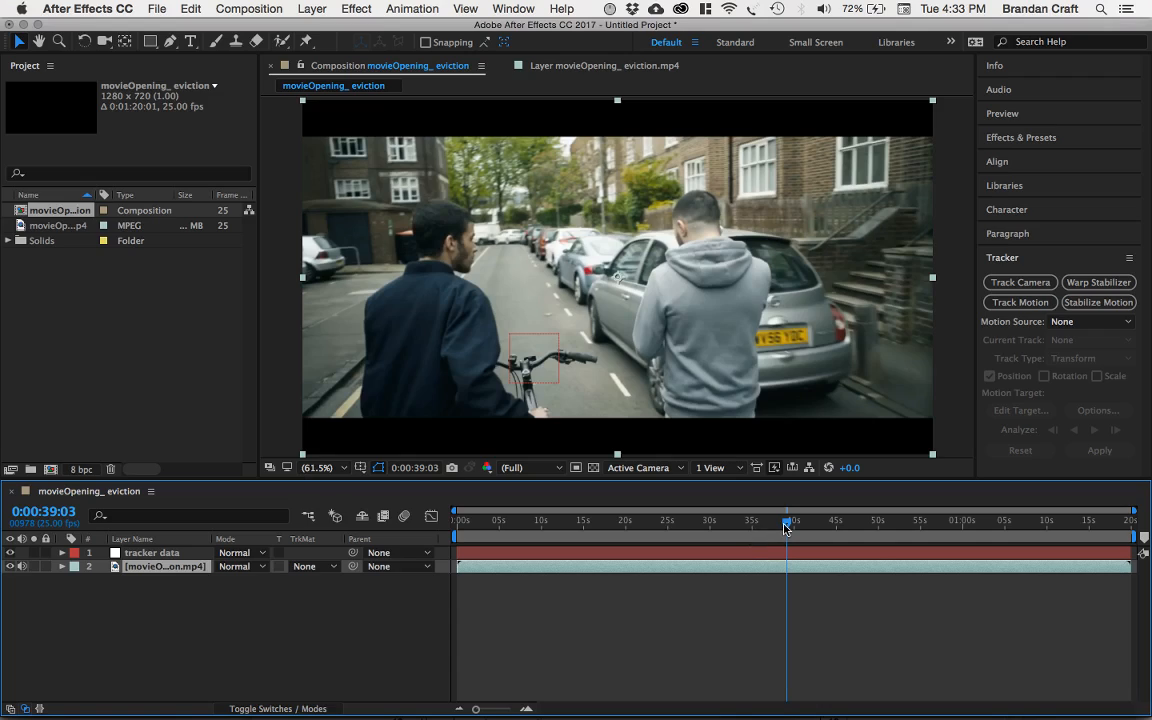
Step: At 0:00:39:01, add a text layer reading EVICTION just above the bicycle handlebar
mouse_move(787, 525)
left_mouse_down()
mouse_move(770, 525)
mouse_move(856, 525)
mouse_move(764, 525)
mouse_move(786, 524)
left_mouse_up()
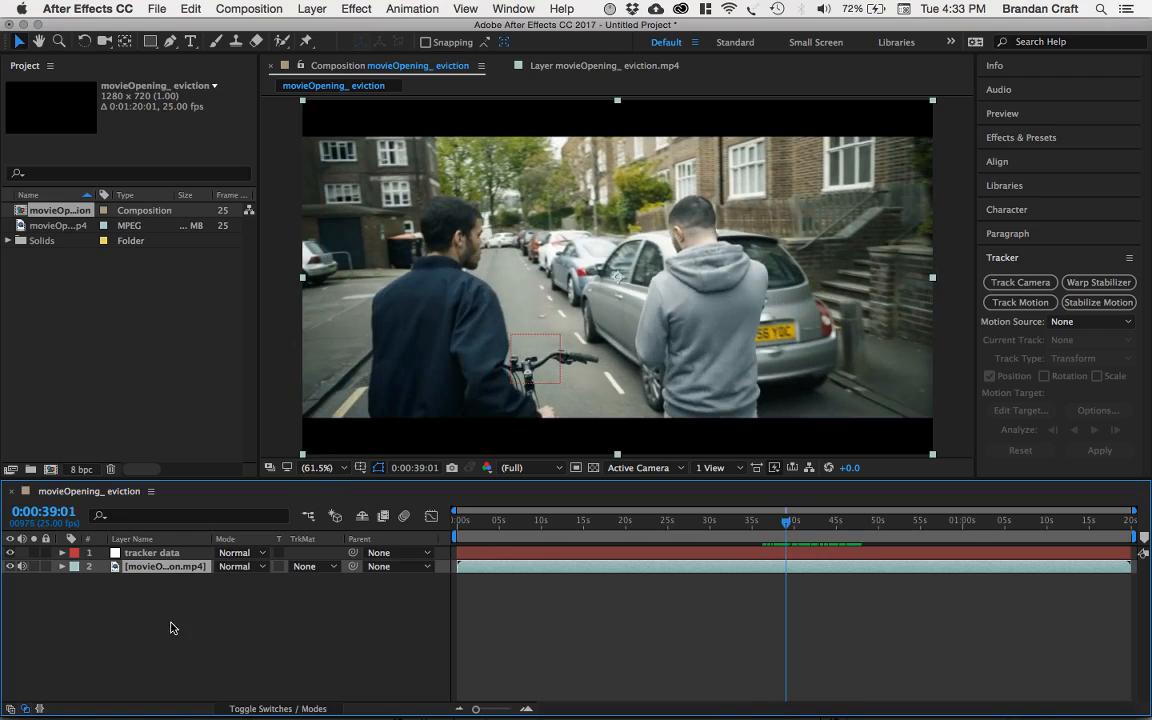
left_click(140, 555)
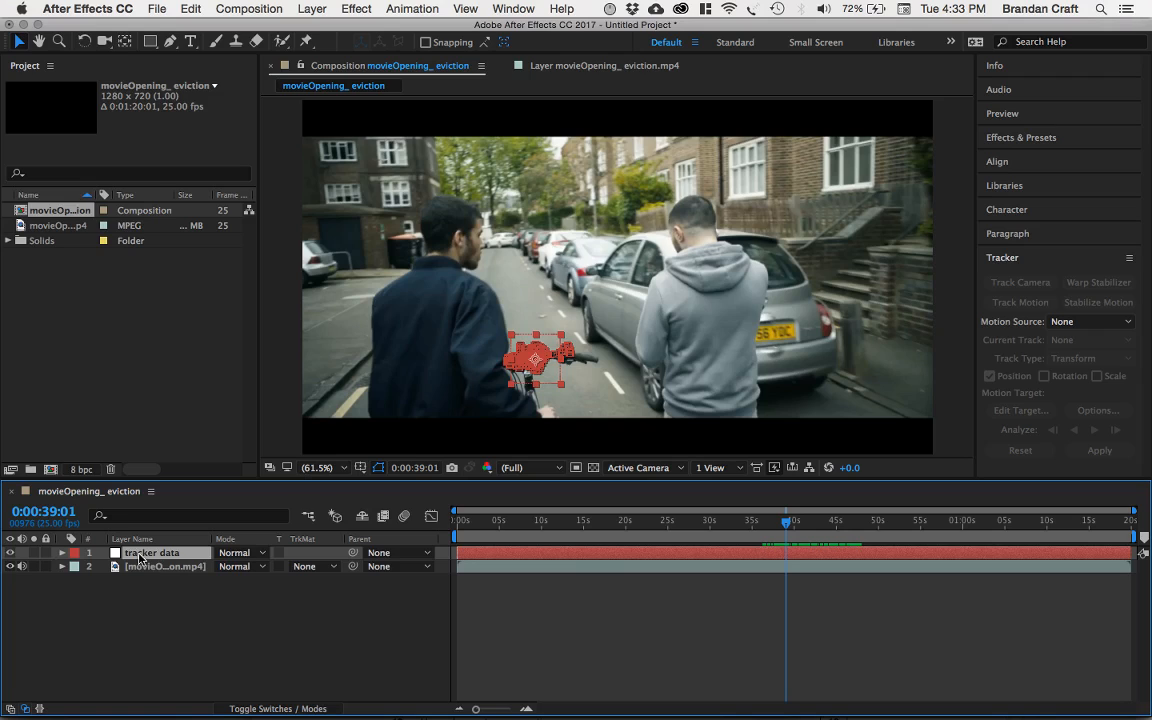
left_click(191, 43)
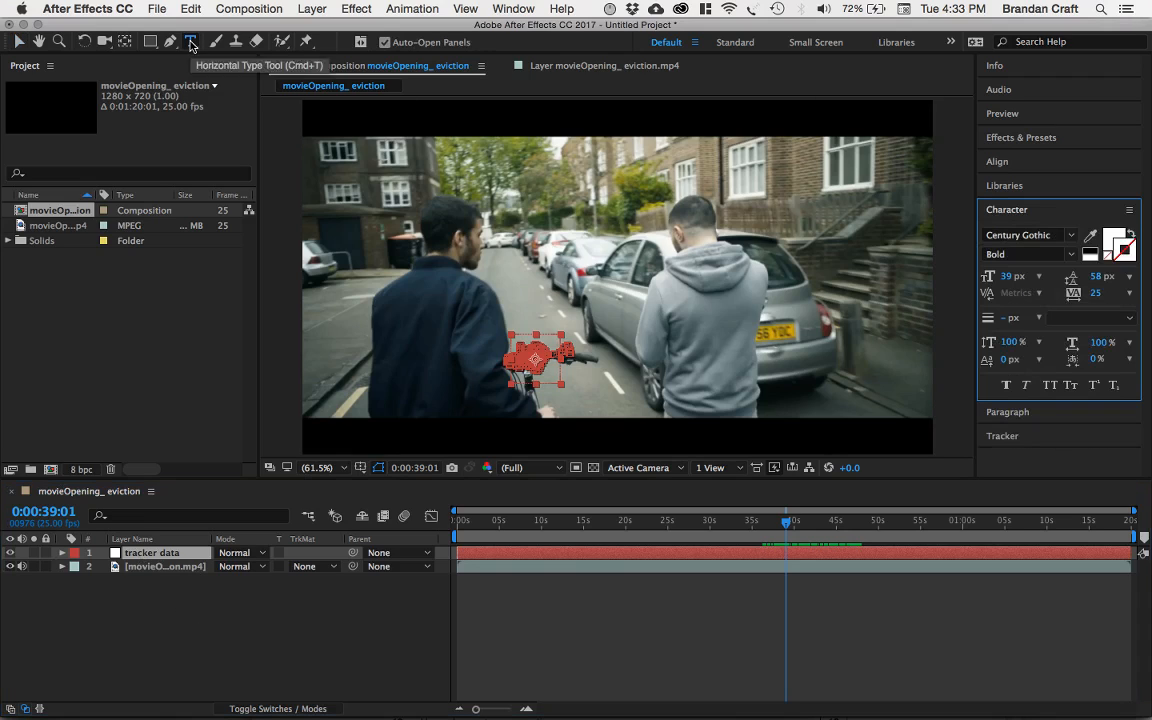
left_click(513, 318)
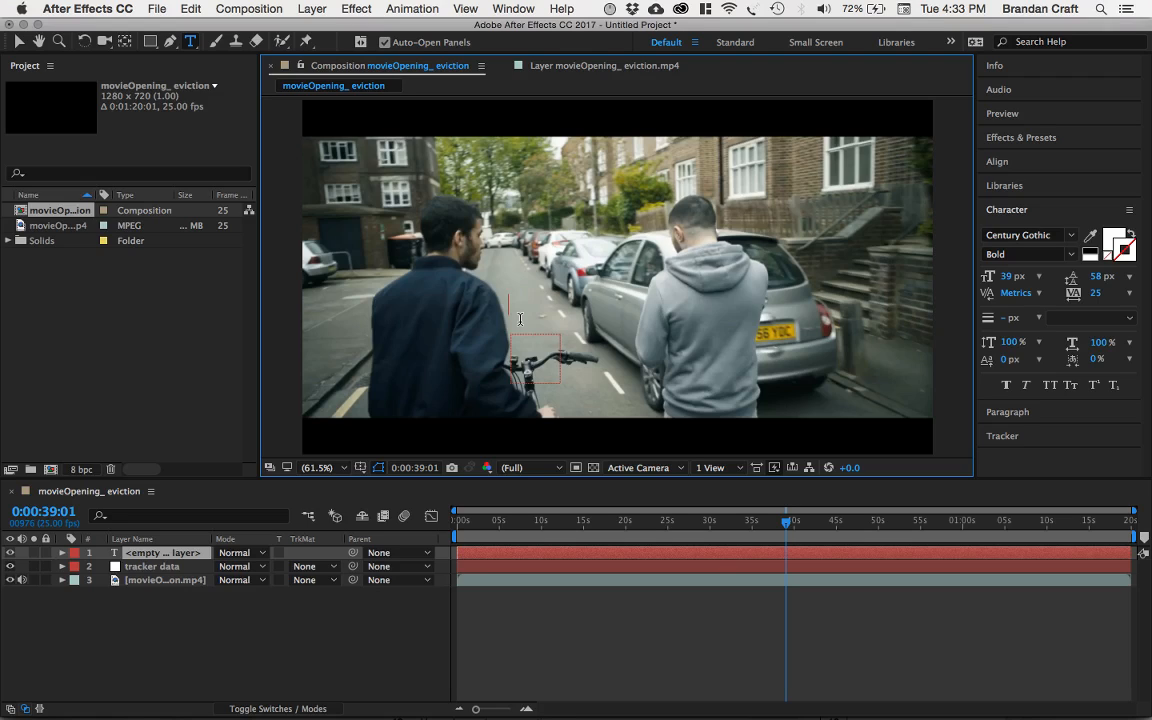
type("EVICTION")
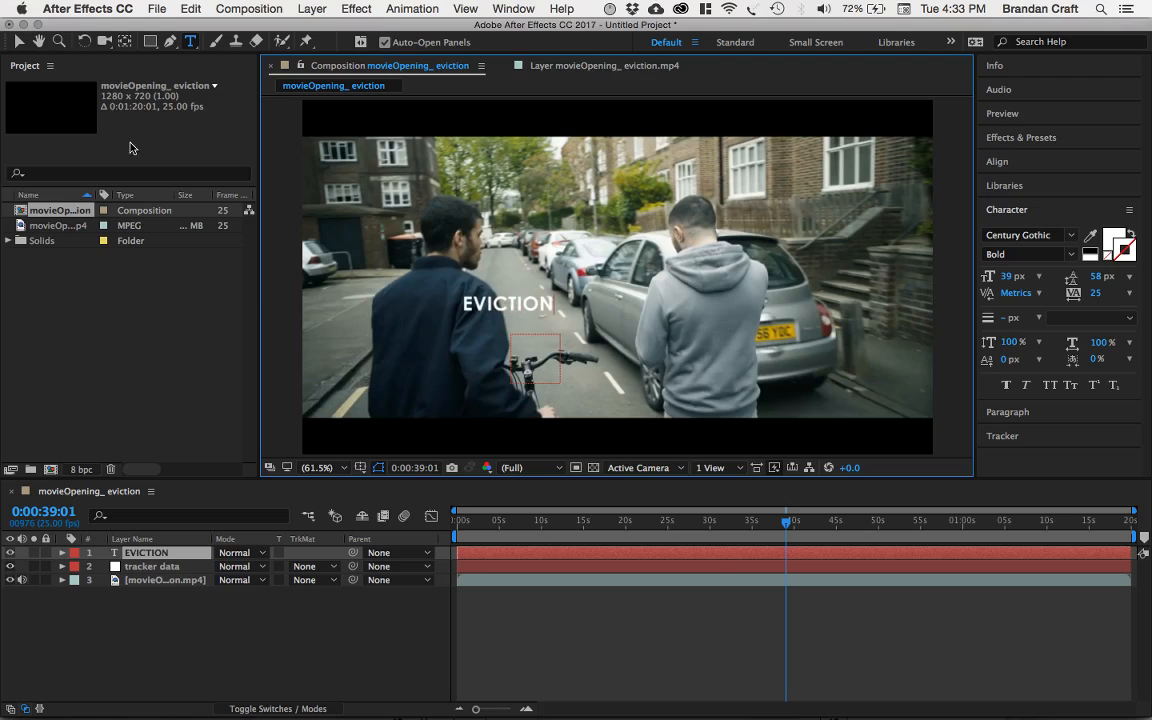
left_click(19, 43)
left_click(19, 43)
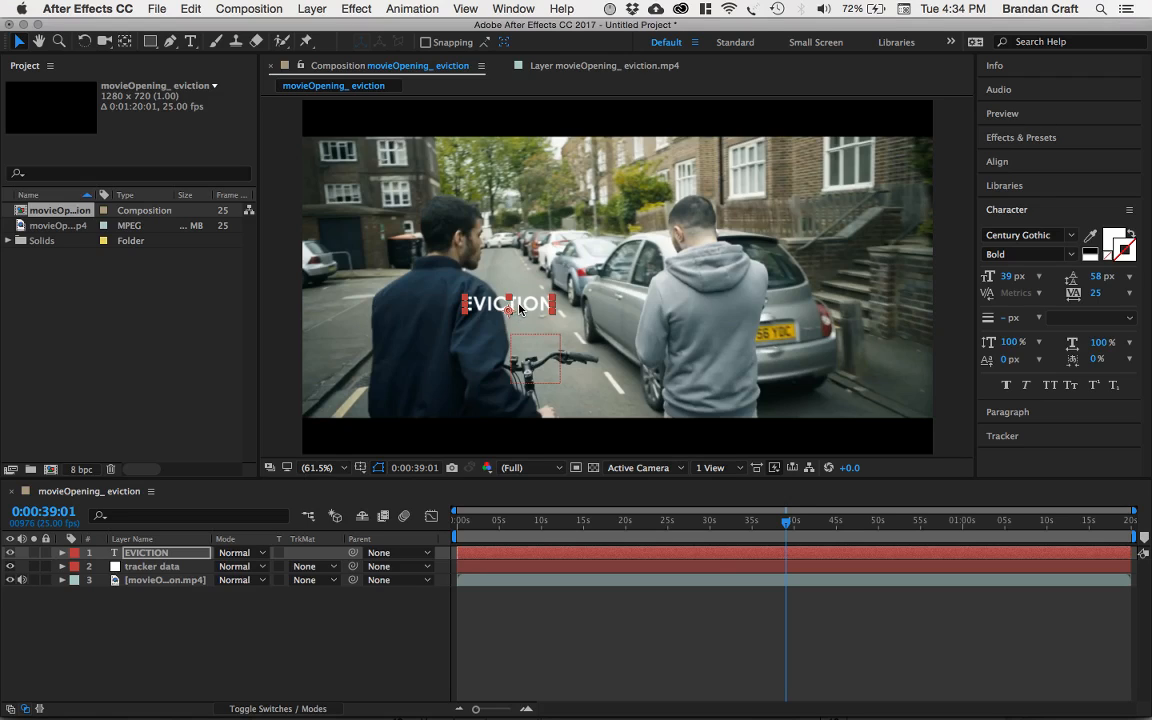
Step: Move the EVICTION text down so it sits right above the handlebar and parent it to the tracker data layer
left_click_drag(519, 309, 542, 340)
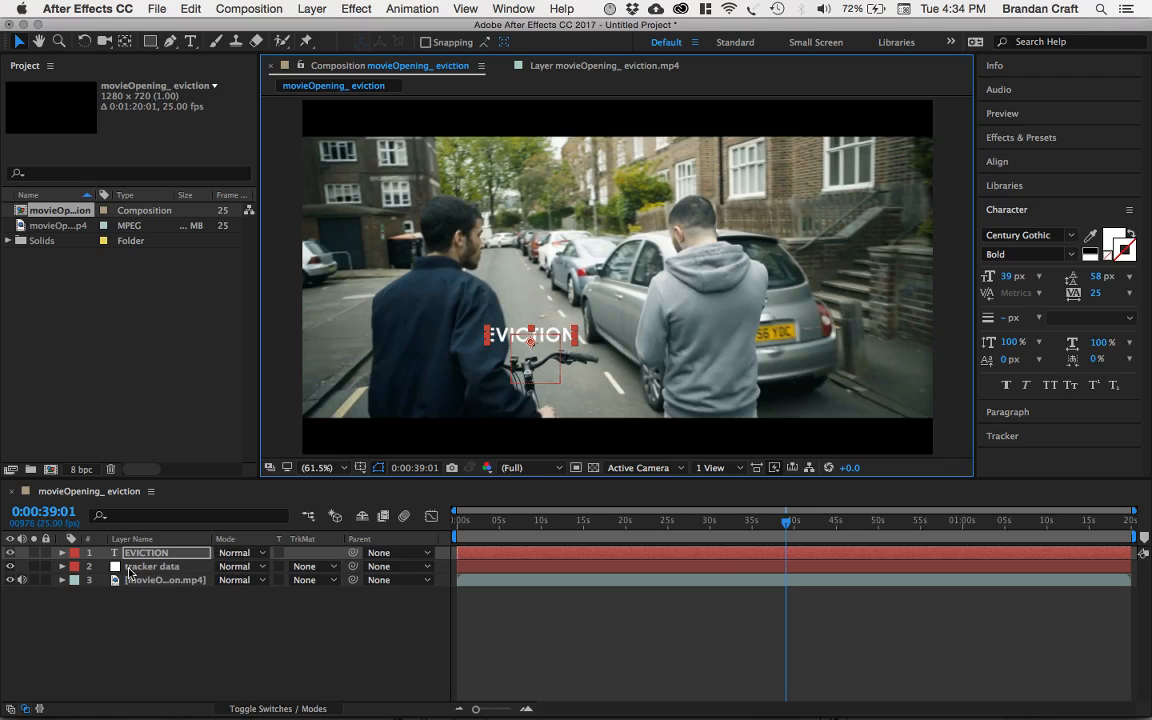
left_click(427, 553)
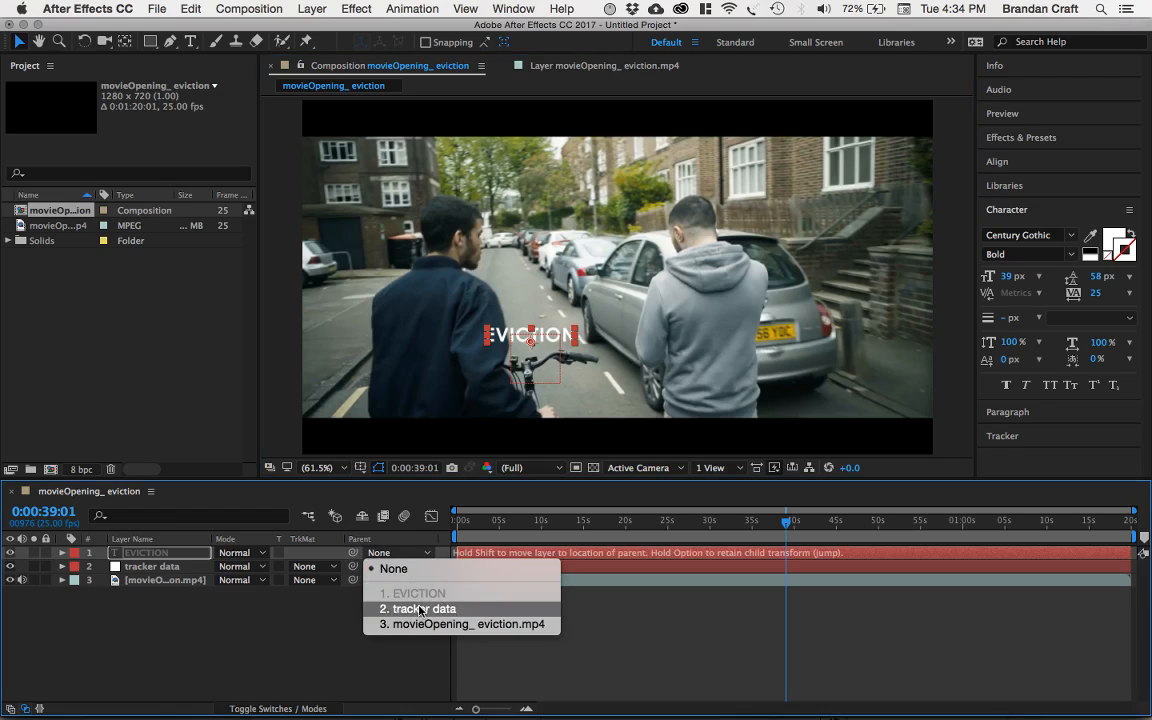
left_click(334, 625)
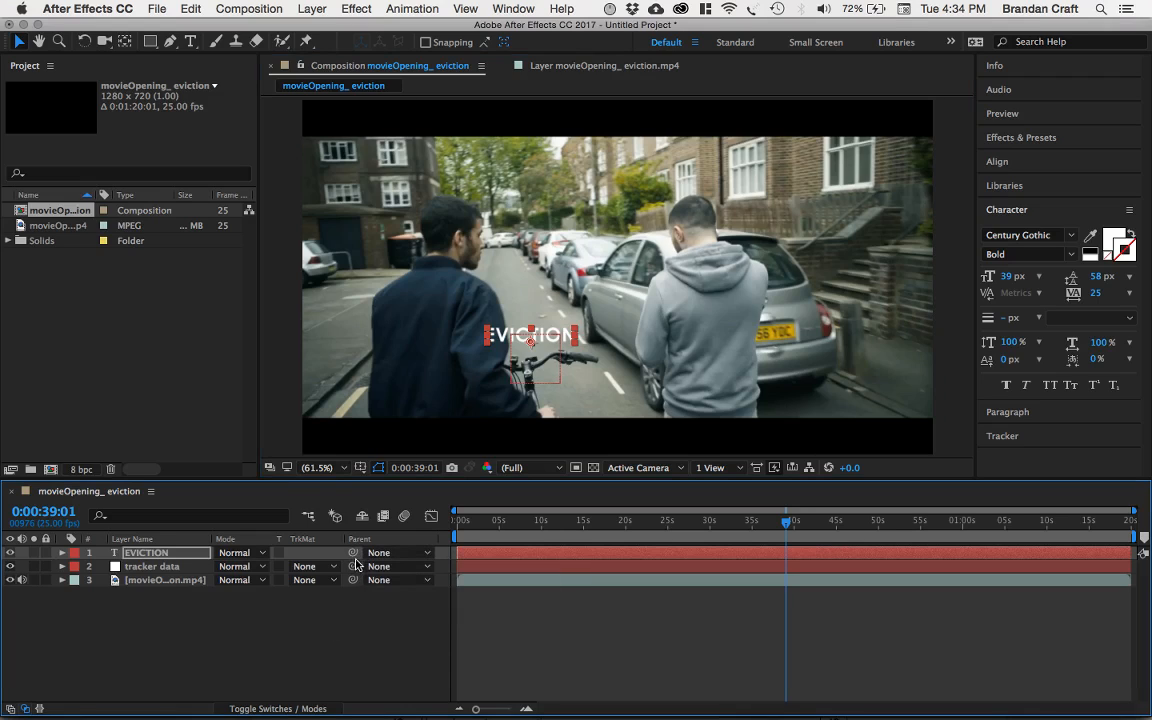
left_click_drag(352, 553, 172, 568)
Step: Trim the start of both the EVICTION and tracker data layers to 0:00:38:02
mouse_move(786, 527)
left_mouse_down()
mouse_move(895, 537)
mouse_move(741, 547)
mouse_move(780, 548)
left_mouse_up()
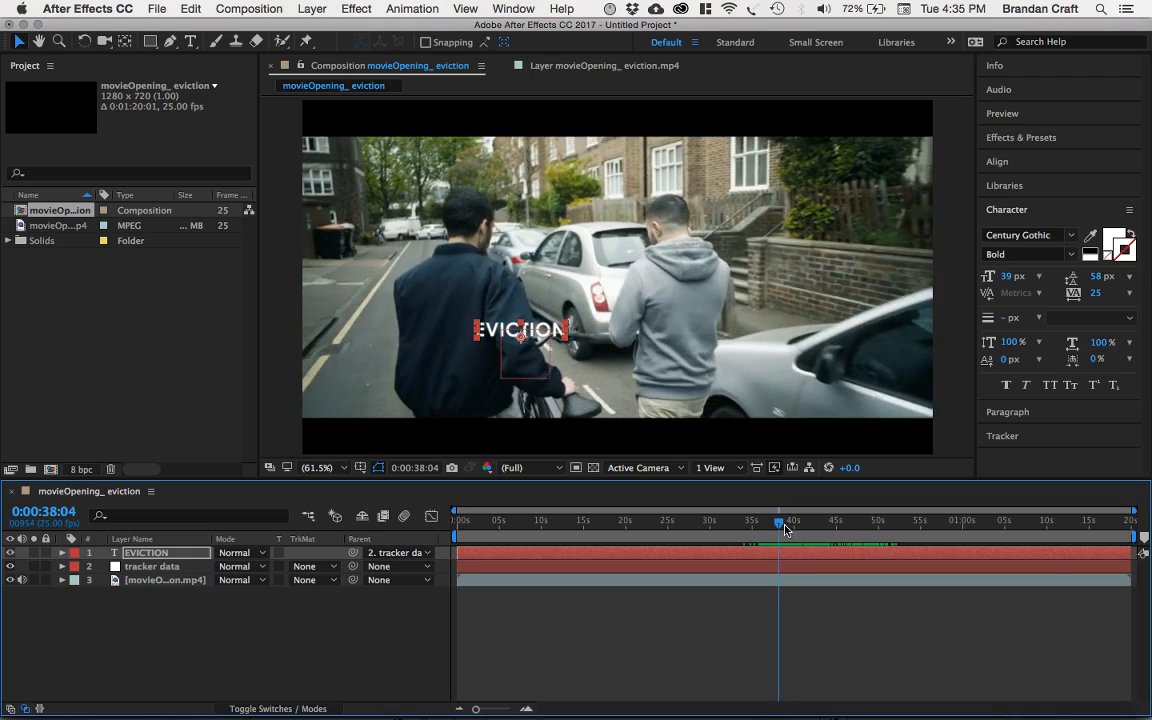
left_click_drag(782, 527, 781, 528)
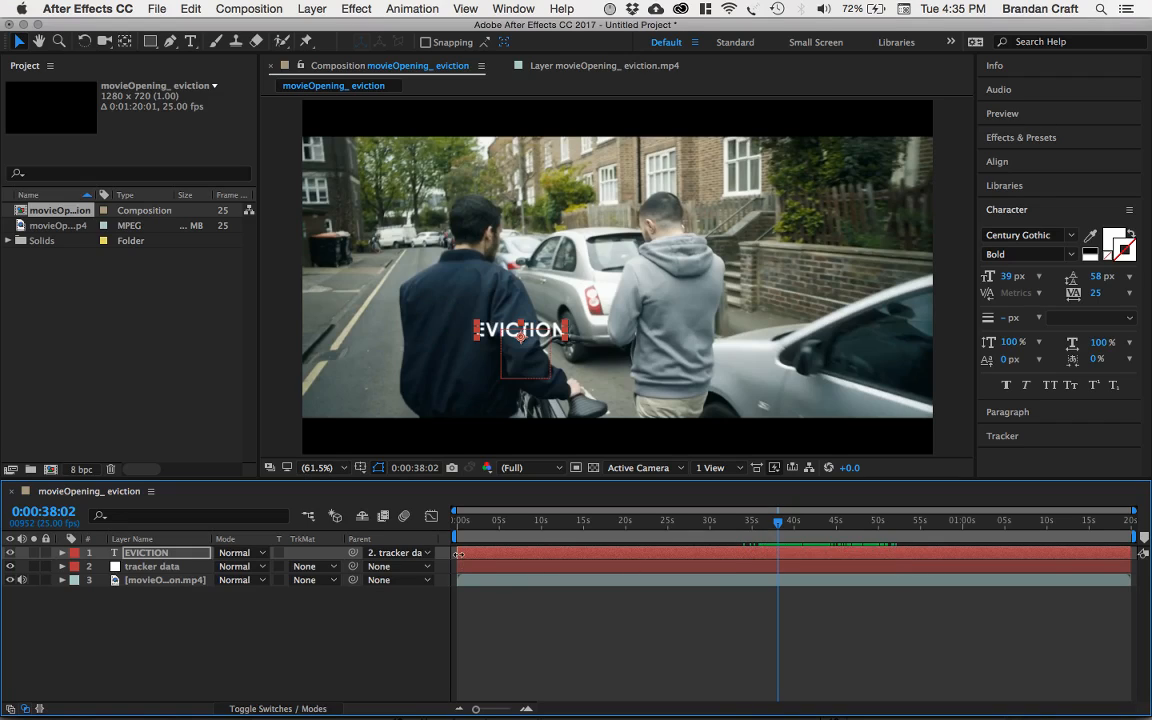
left_click_drag(458, 553, 757, 552)
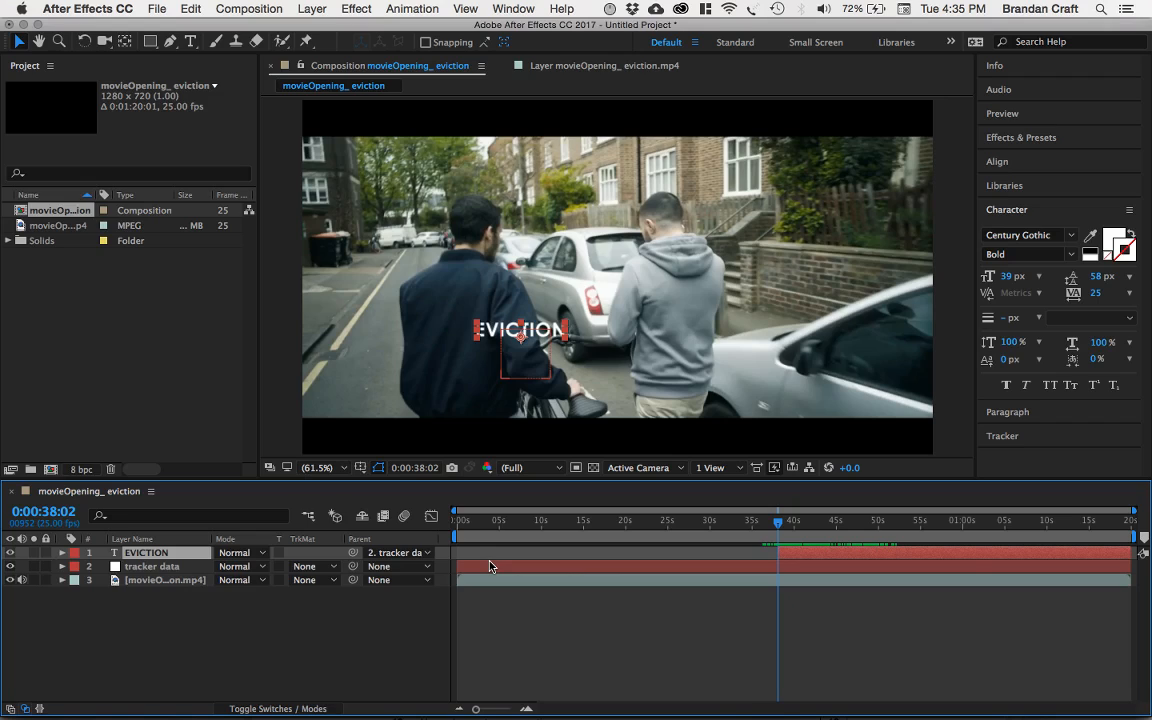
left_click_drag(460, 567, 778, 567)
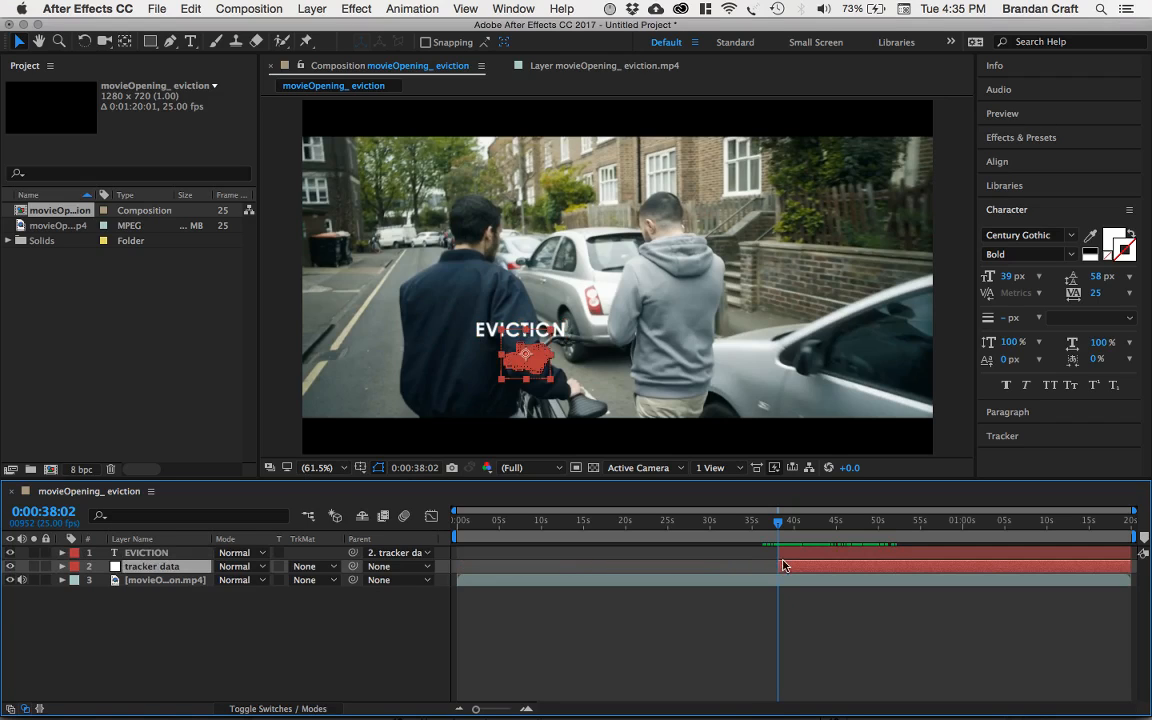
Step: Trim the end of both the EVICTION and tracker data layers to 0:00:50:20
left_click_drag(783, 527, 889, 525)
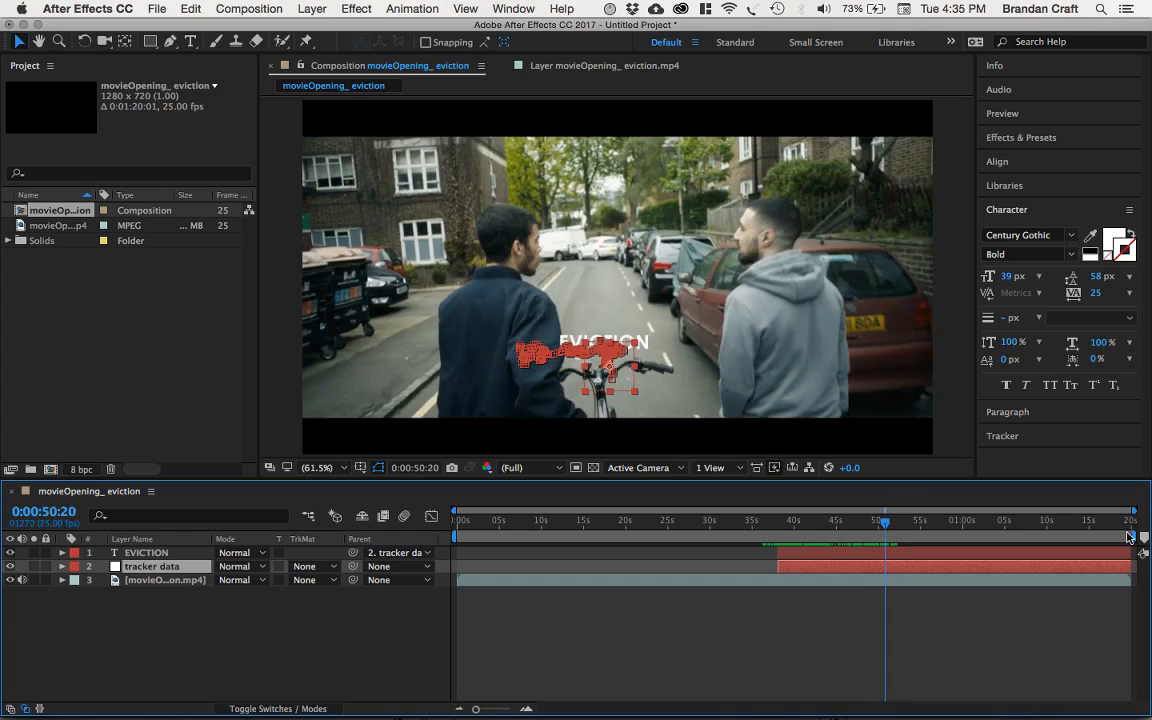
left_click_drag(1130, 553, 886, 562)
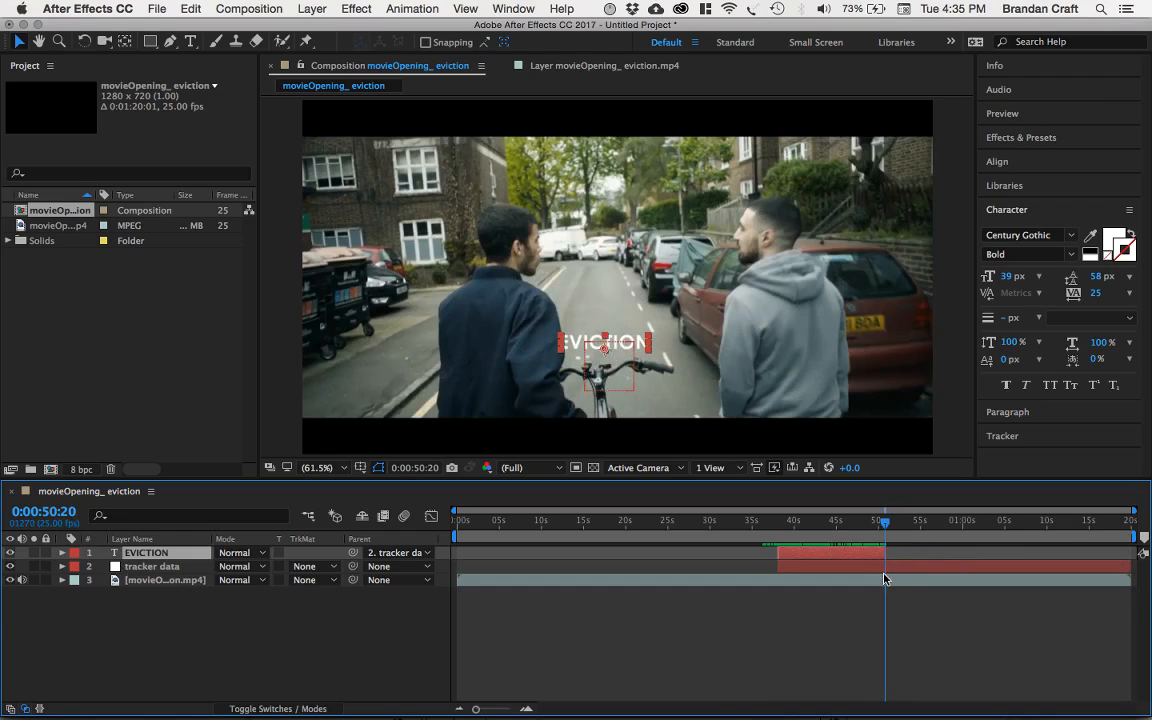
left_click(885, 570)
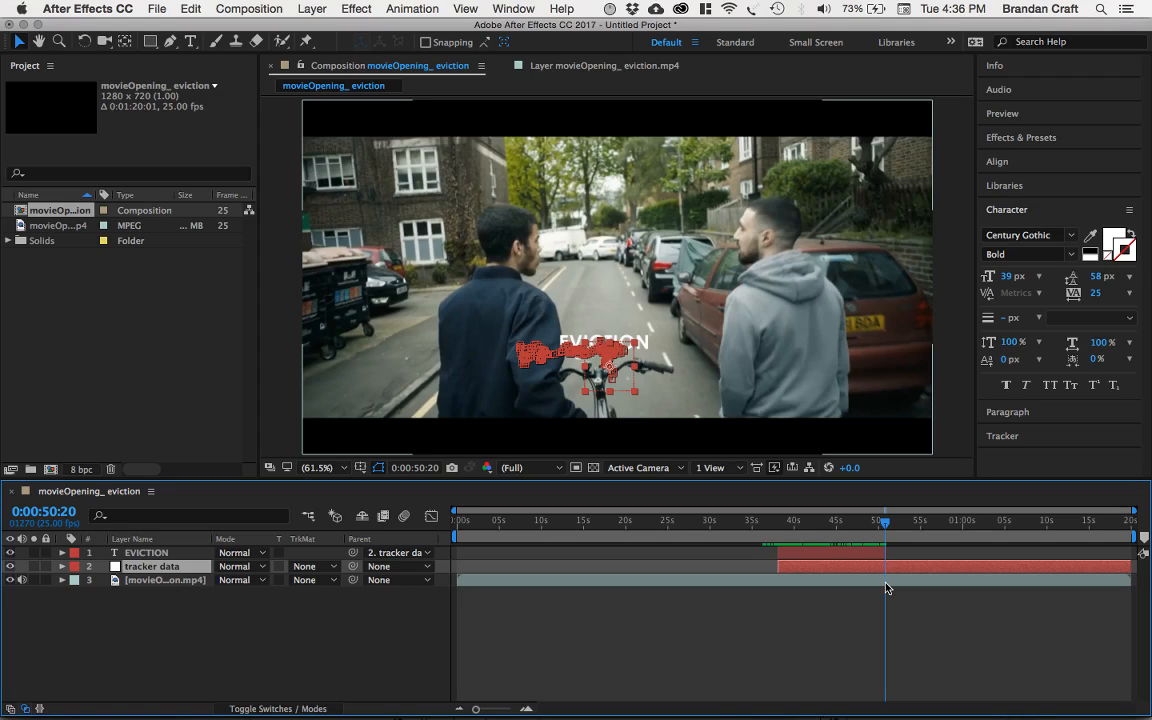
key("alt+bracketright")
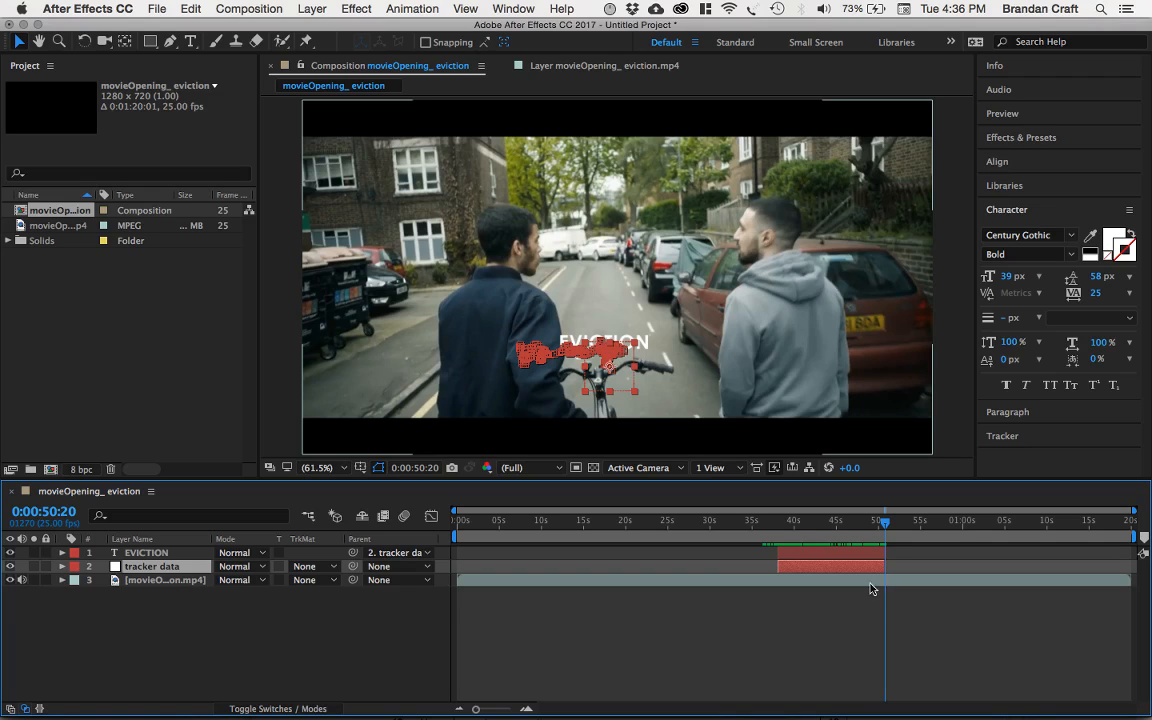
Step: At 0:00:38:02, set the EVICTION layer's Position to -22.5, 14.8 over the man's jacket and start keyframing it
left_click_drag(884, 522, 780, 522)
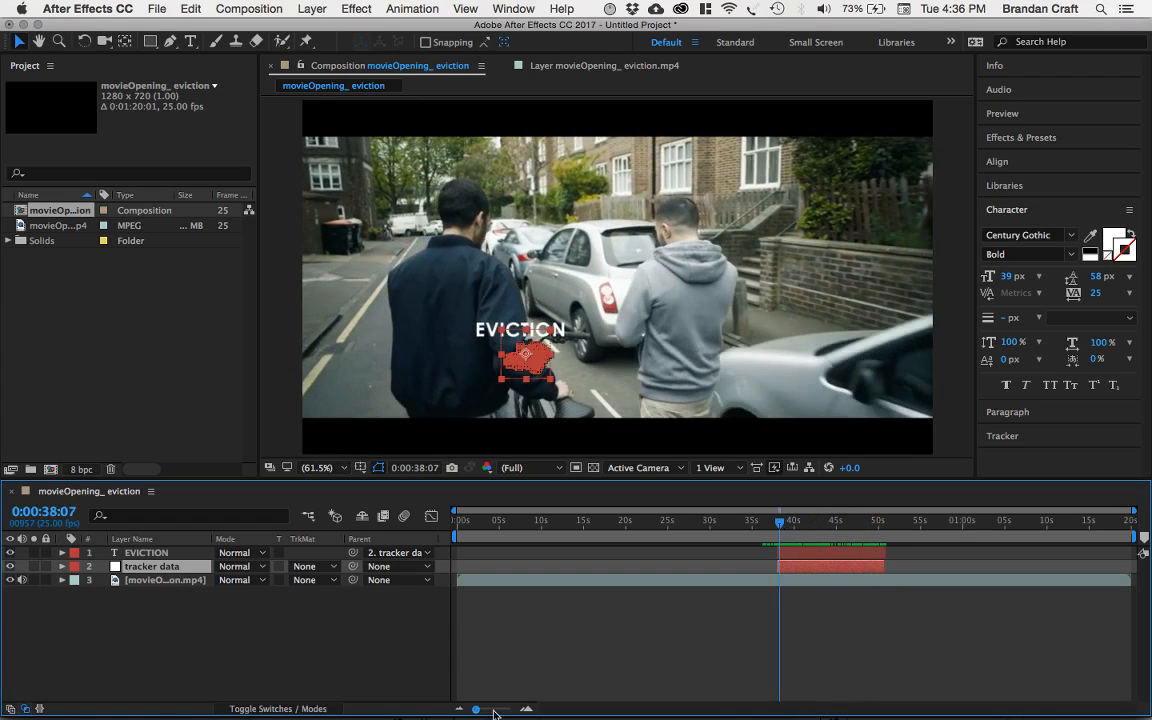
left_click_drag(477, 711, 503, 711)
scroll(725, 630, "right", 5)
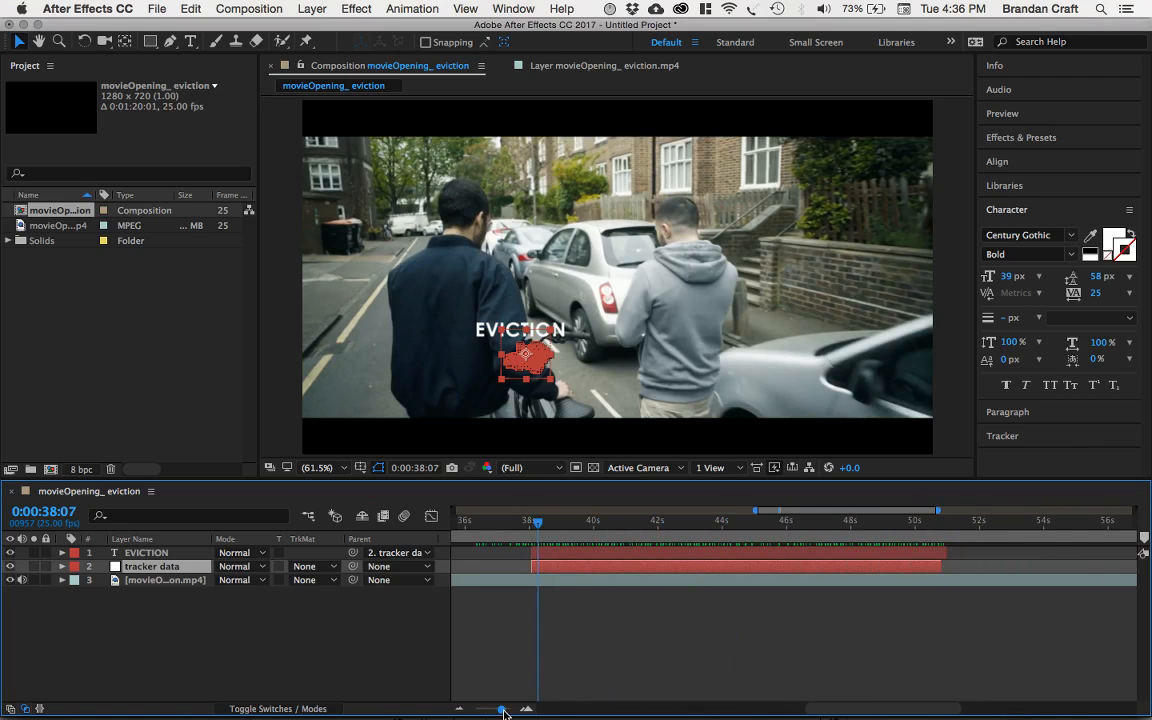
left_click_drag(504, 712, 509, 712)
scroll(616, 647, "right", 3)
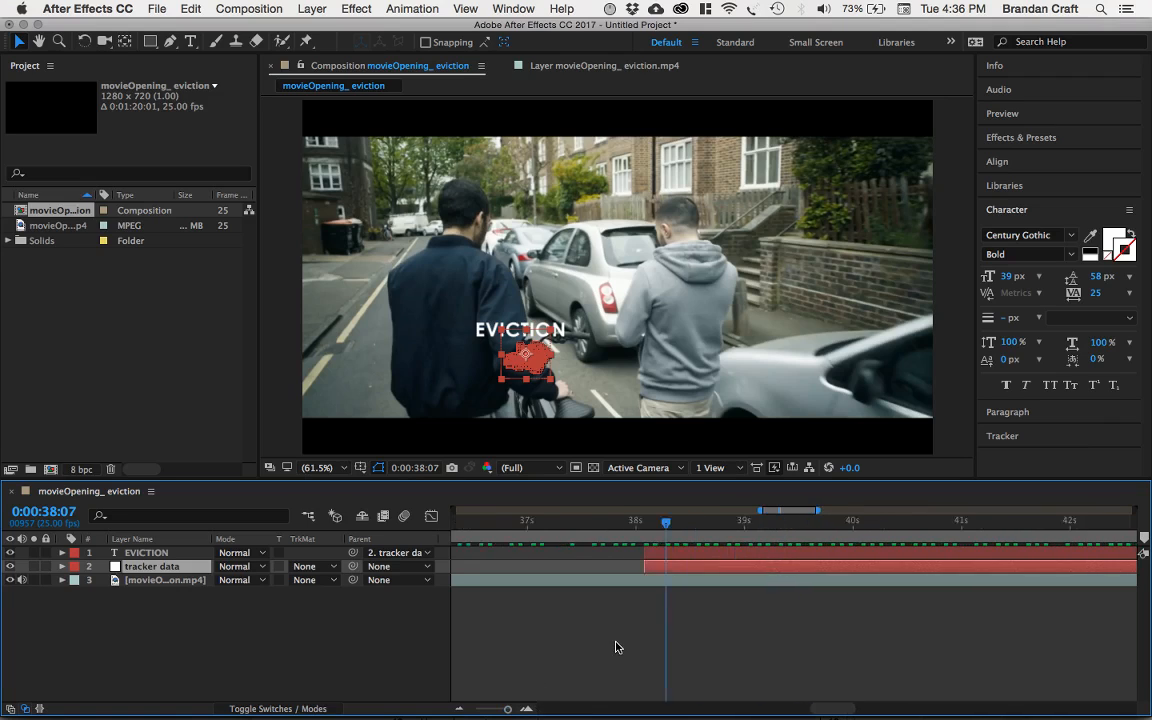
scroll(616, 647, "right", 3)
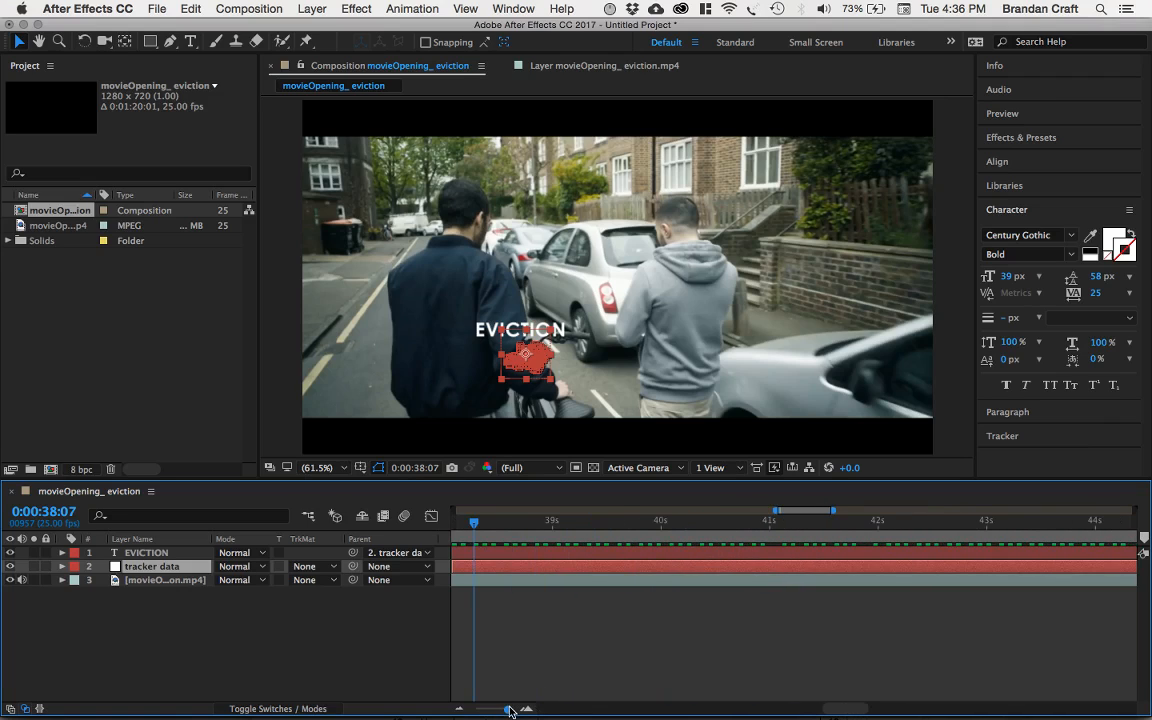
left_click_drag(508, 709, 504, 709)
scroll(694, 630, "right", 6)
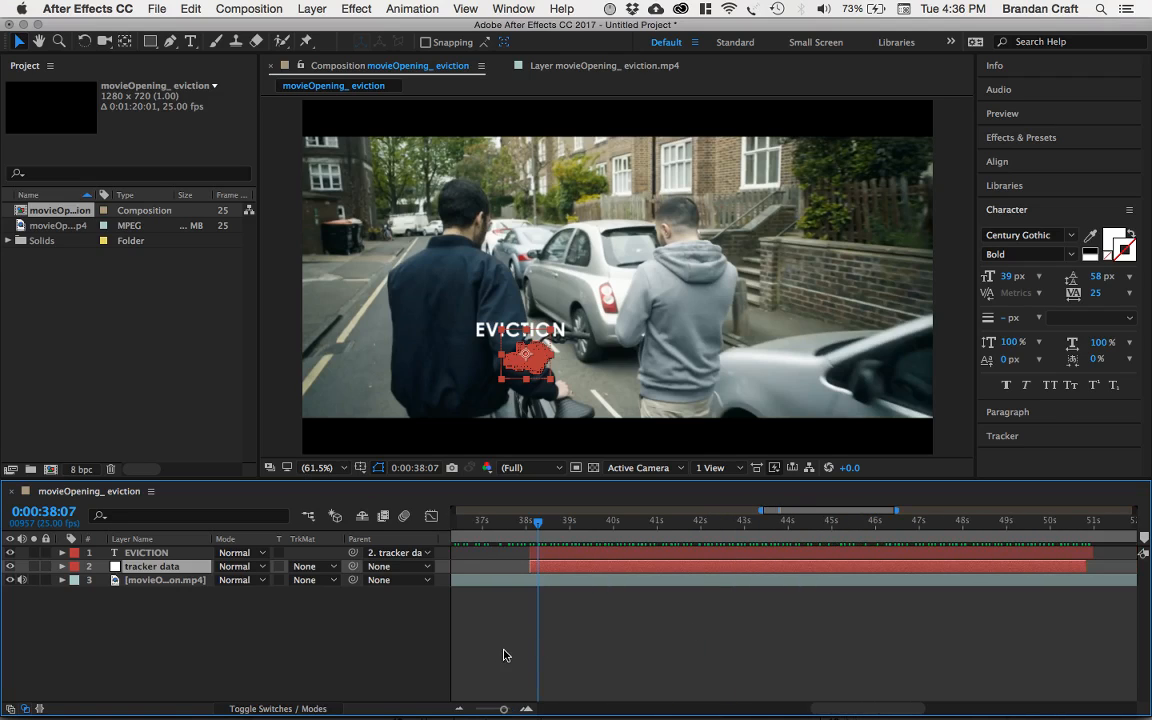
mouse_move(538, 522)
left_mouse_down()
mouse_move(602, 522)
mouse_move(604, 542)
mouse_move(545, 522)
mouse_move(512, 528)
mouse_move(620, 541)
mouse_move(512, 541)
mouse_move(530, 541)
left_mouse_up()
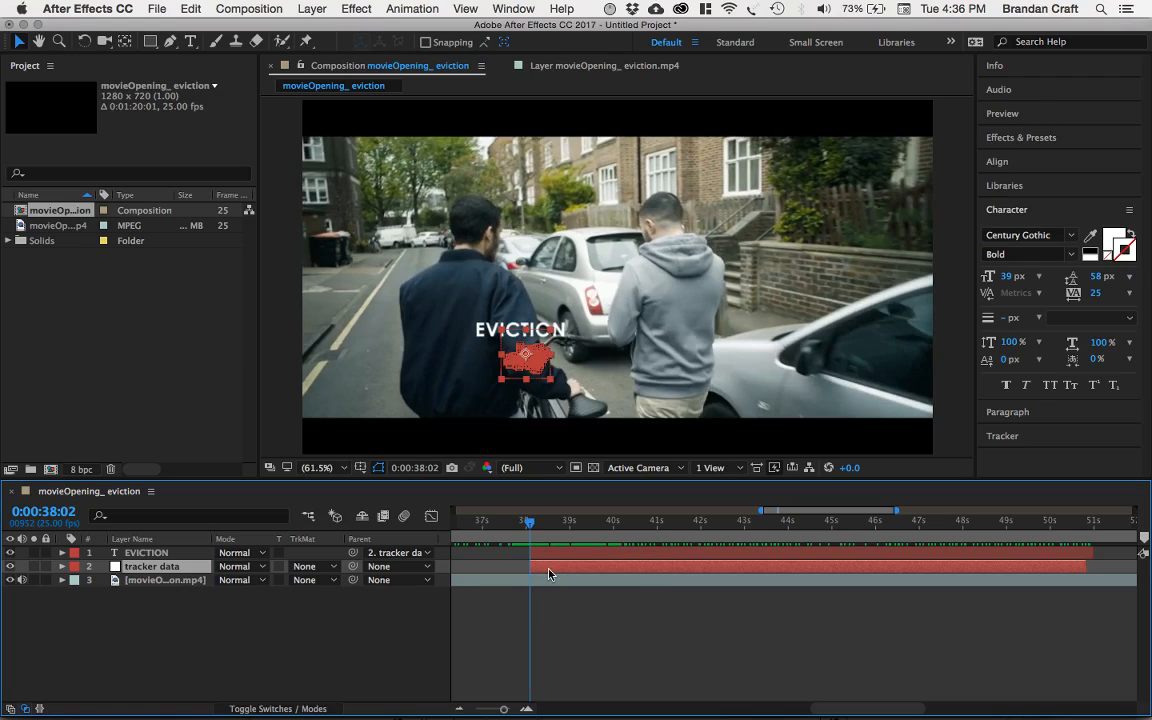
left_click(140, 553)
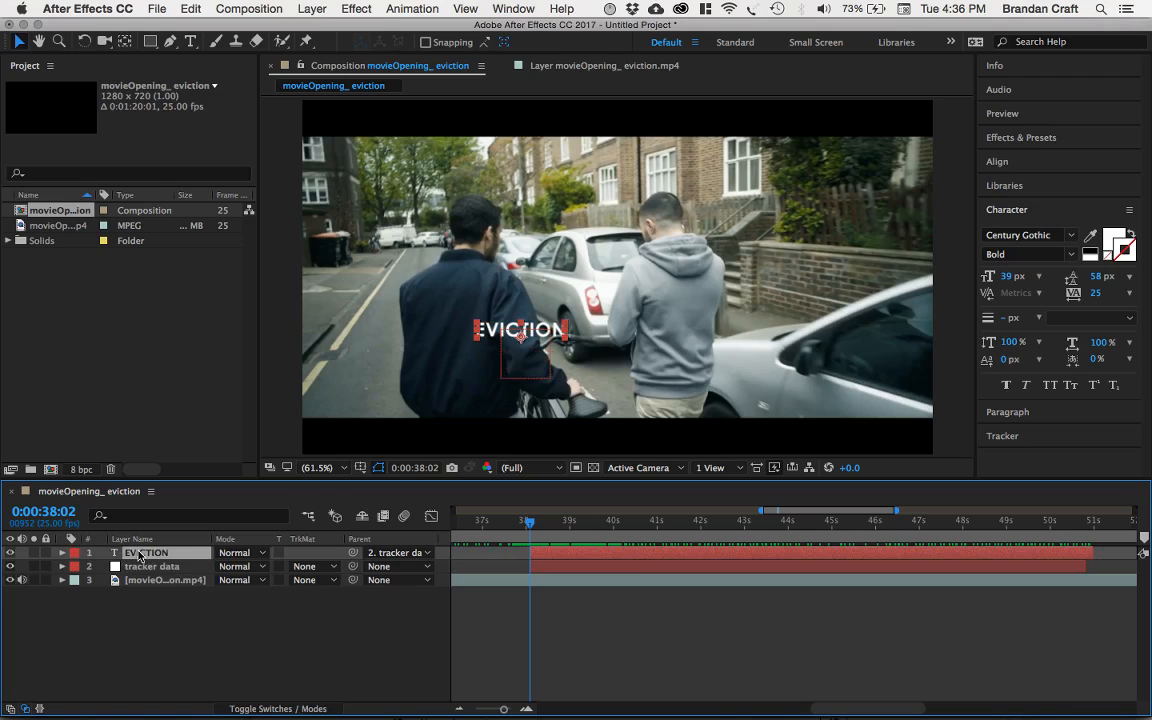
key("p")
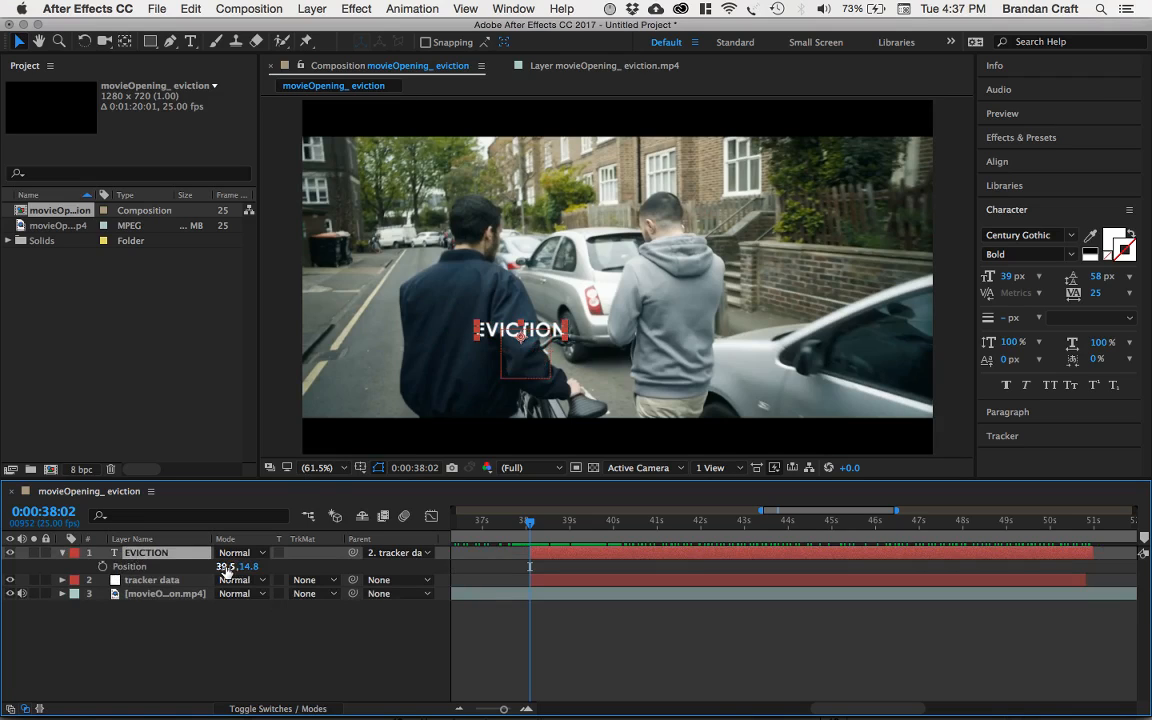
left_click_drag(226, 568, 174, 566)
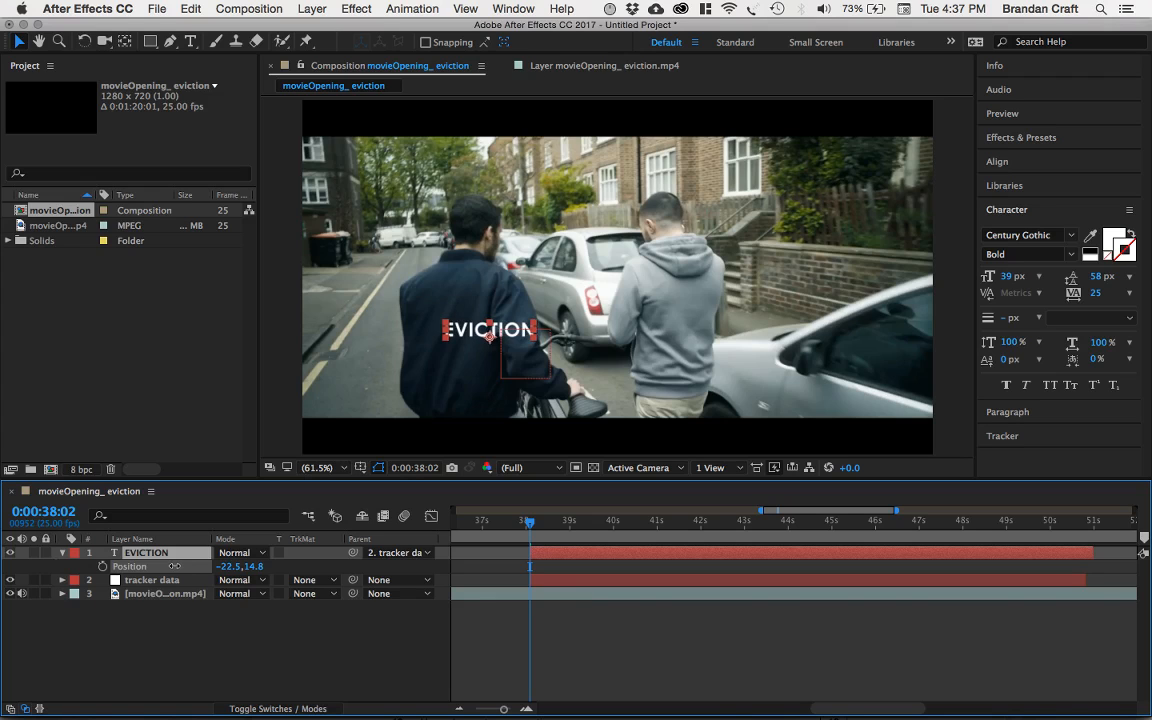
mouse_move(530, 530)
left_mouse_down()
mouse_move(730, 533)
mouse_move(657, 542)
mouse_move(530, 528)
left_mouse_up()
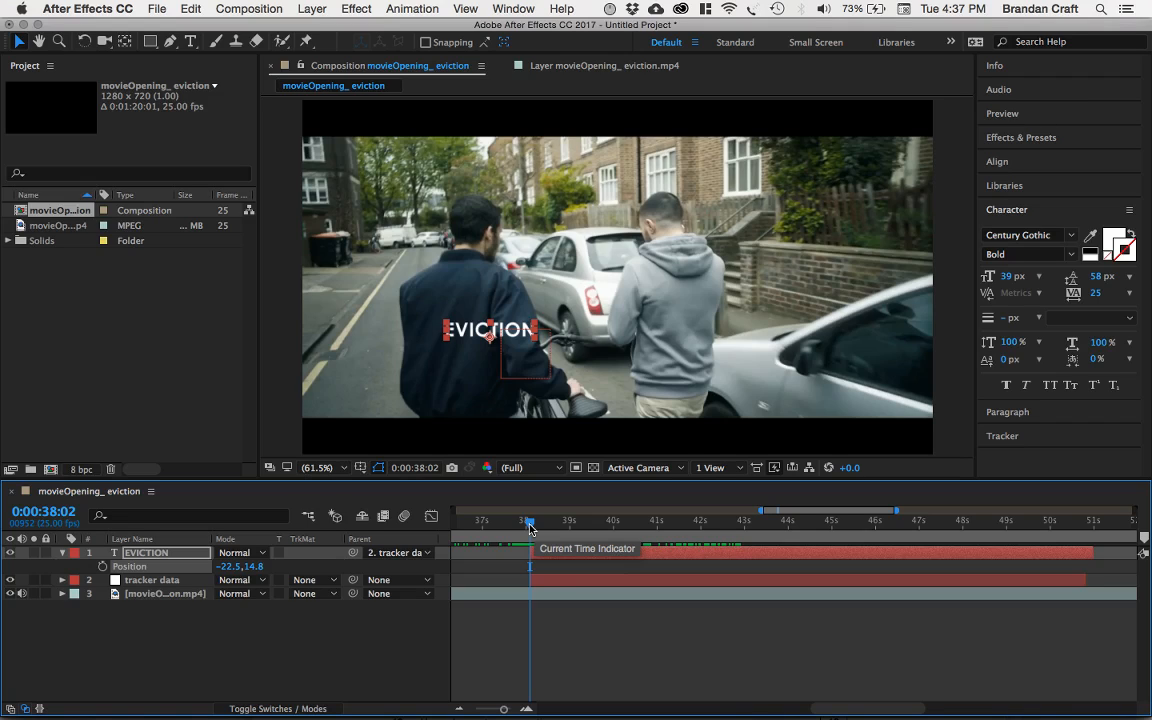
left_click(102, 566)
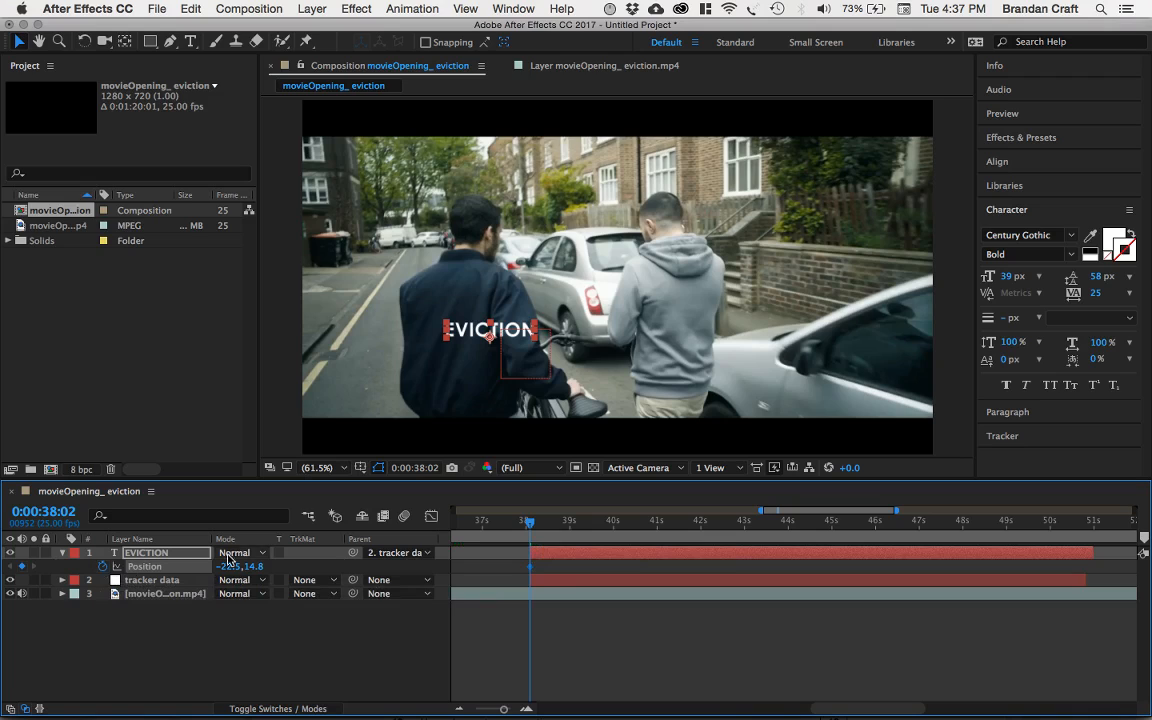
Step: At 0:00:40:07, keyframe the EVICTION layer's Position at 20.5, 14.8, and return the playhead to 0:00:38:02
left_click_drag(529, 527, 624, 529)
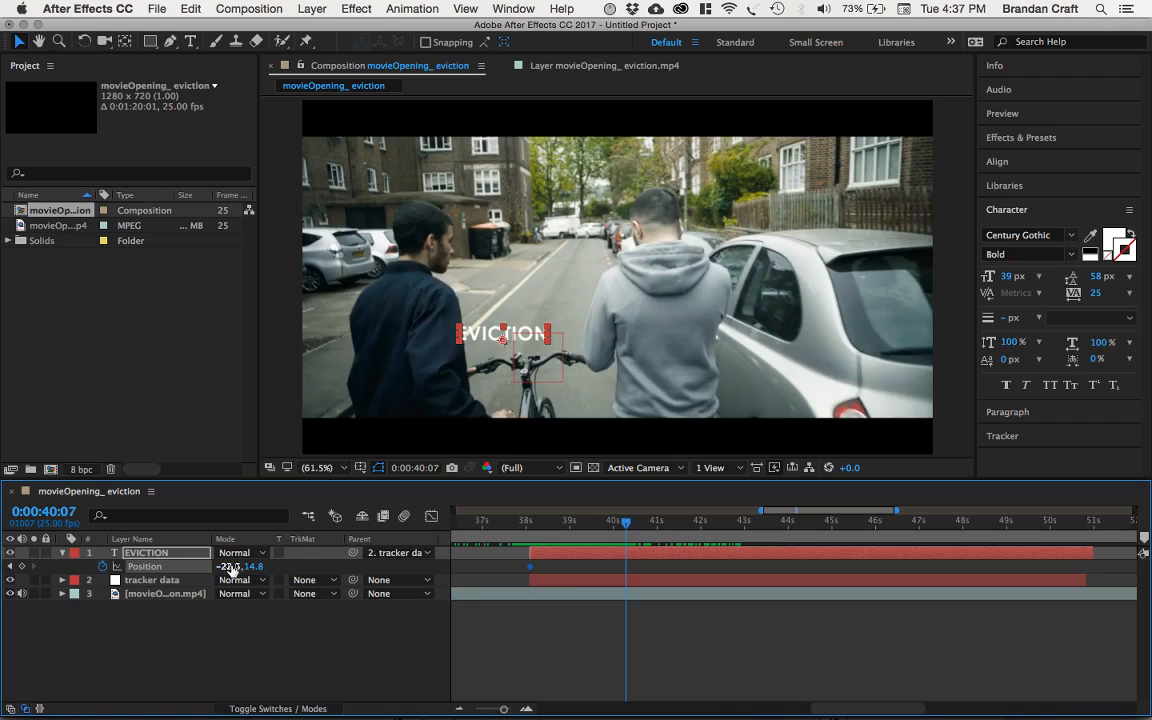
left_click_drag(230, 567, 262, 566)
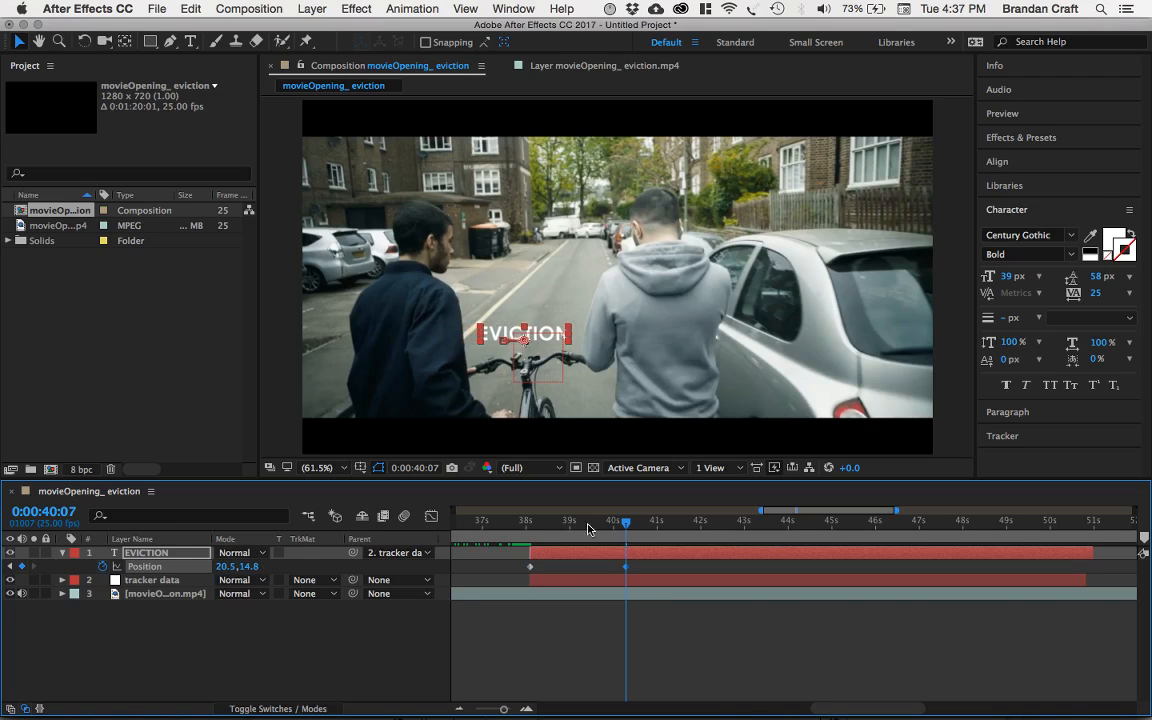
left_click_drag(625, 524, 530, 542)
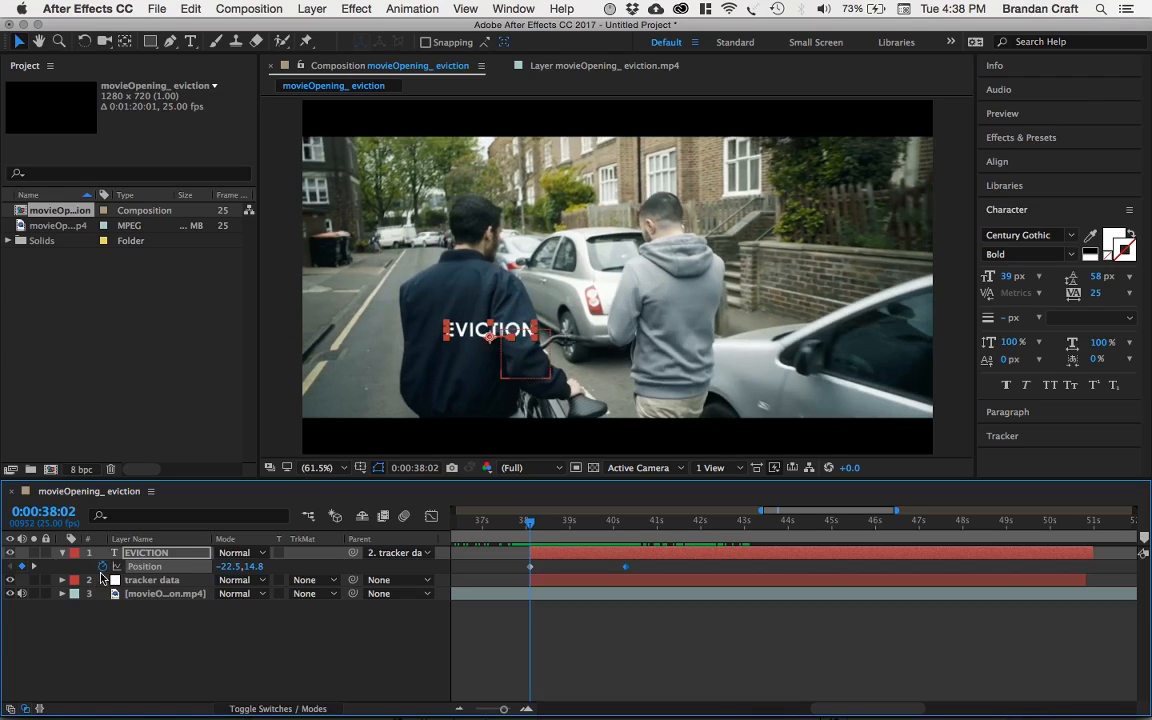
left_click(63, 554)
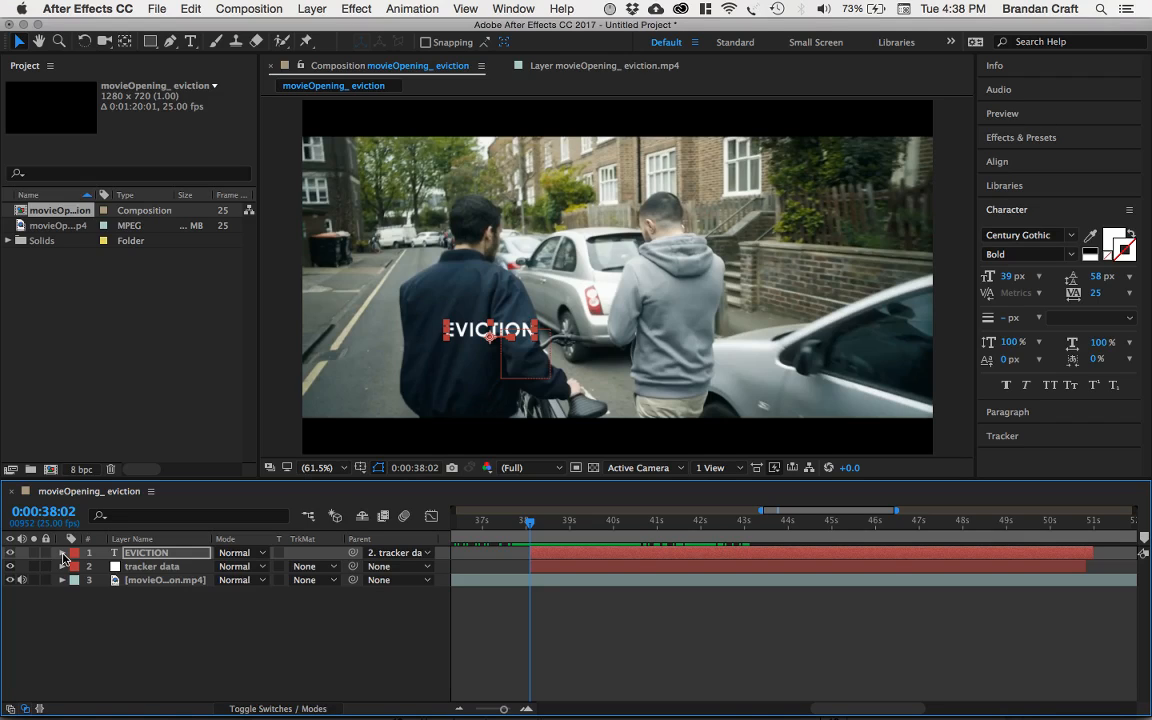
Step: Add a black solid of 1280 x 720 px and place it at the bottom of the layer stack, beneath the footage
left_click(141, 619)
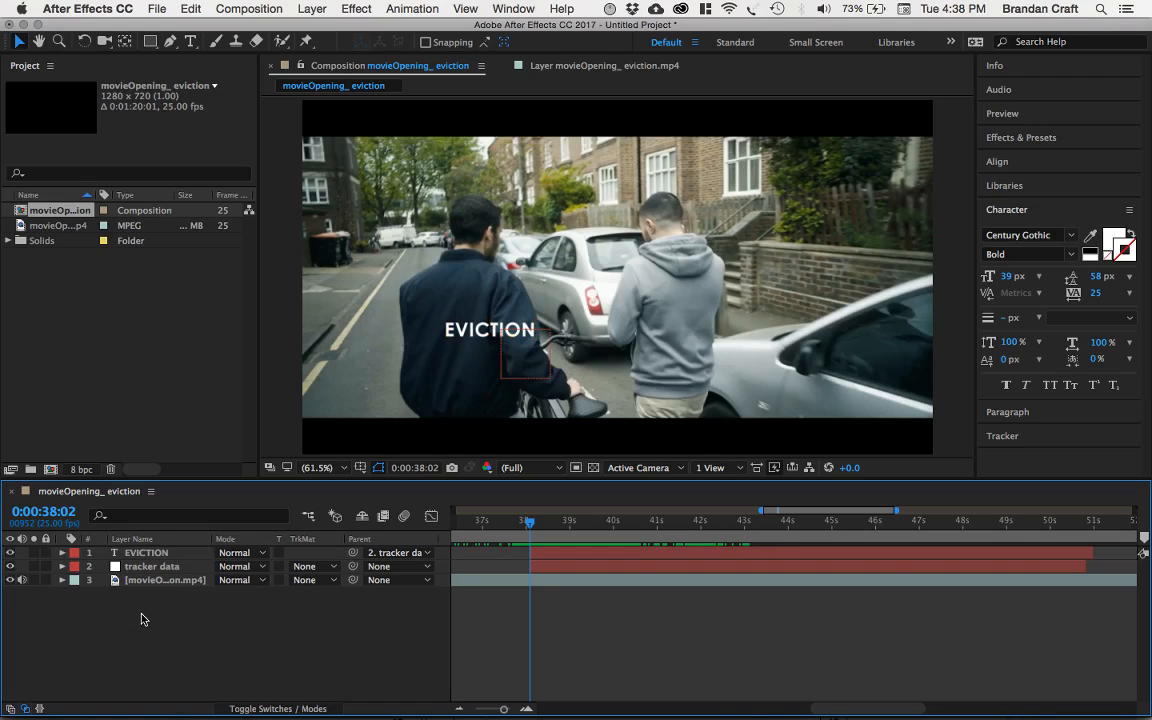
right_click(141, 619)
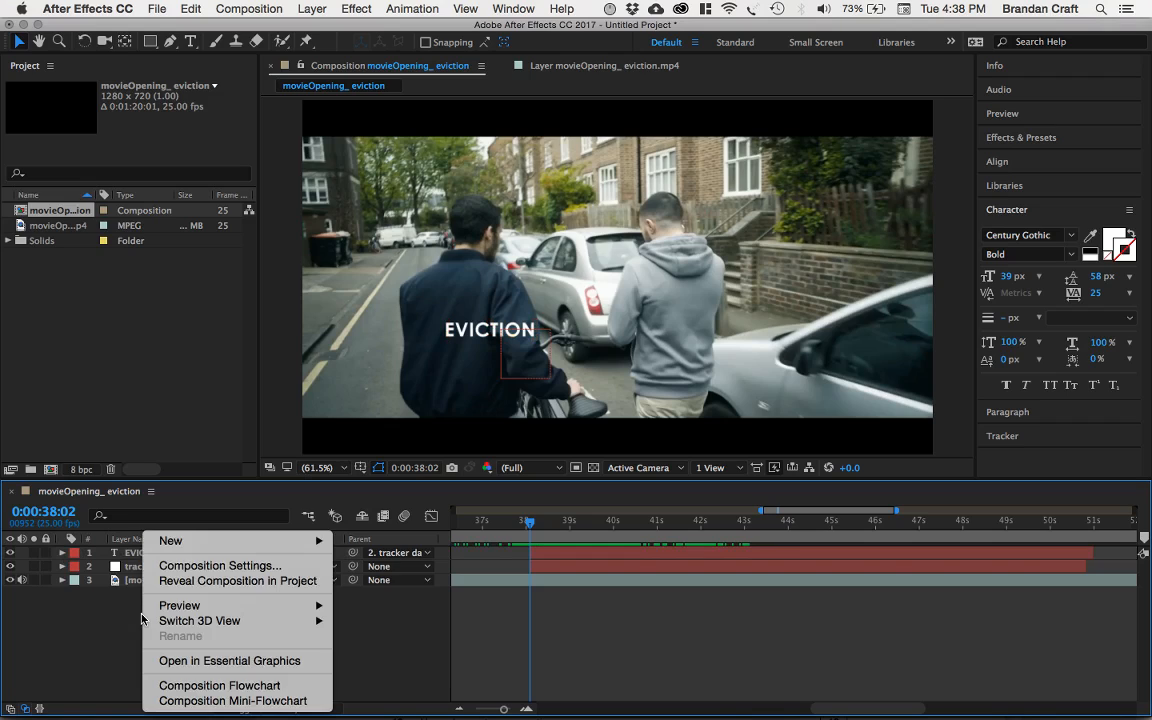
mouse_move(174, 543)
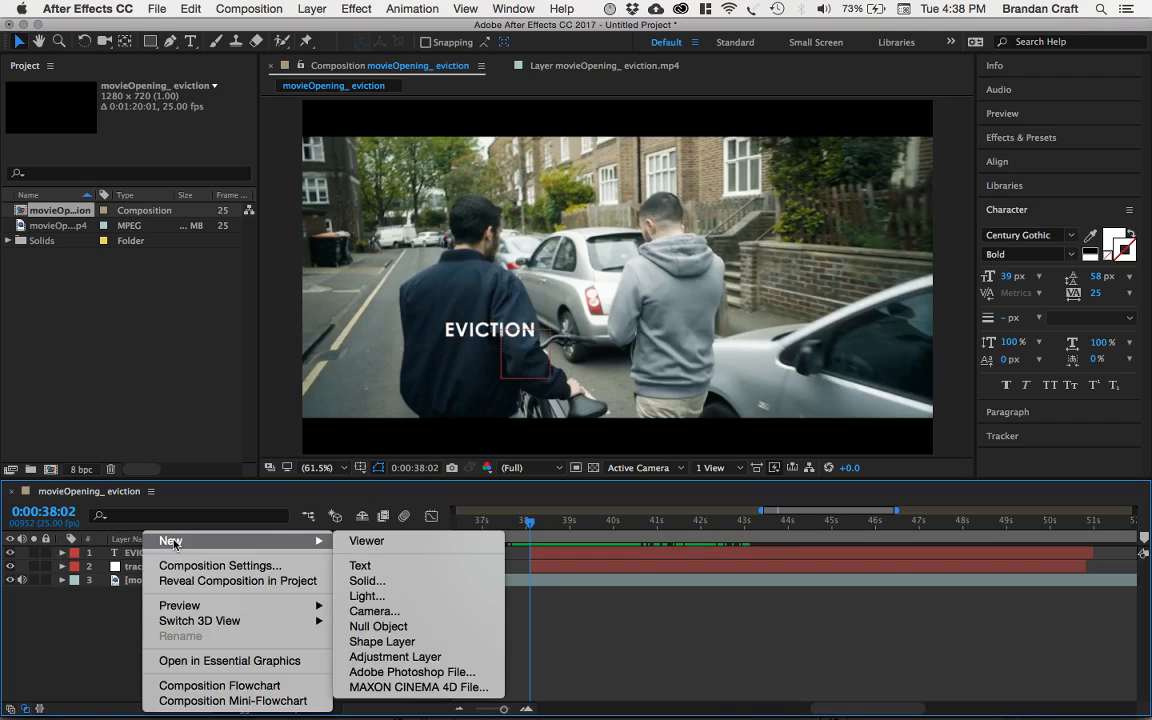
left_click(370, 582)
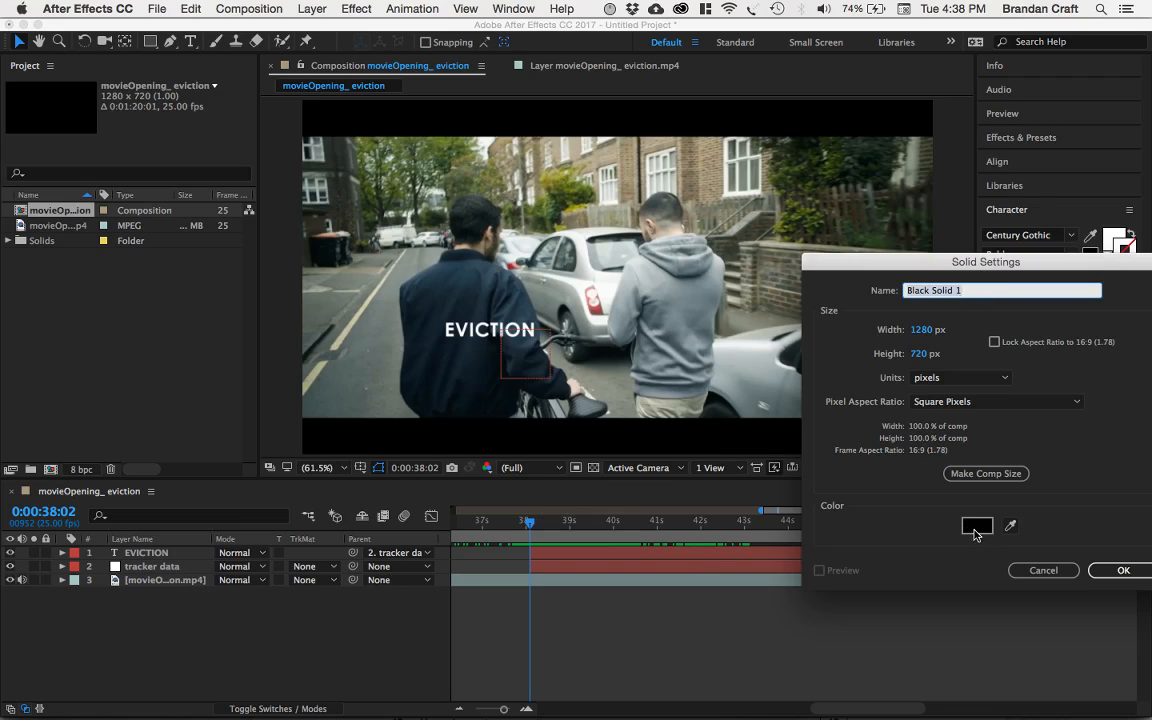
left_click(1120, 570)
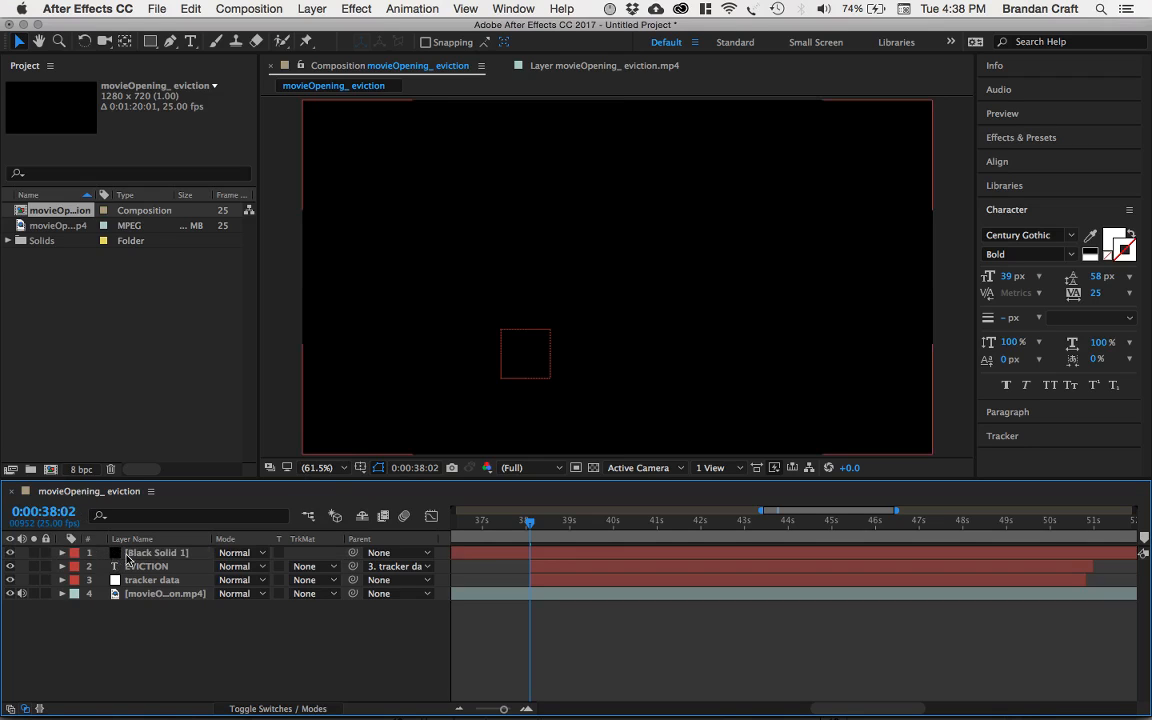
left_click_drag(133, 558, 134, 598)
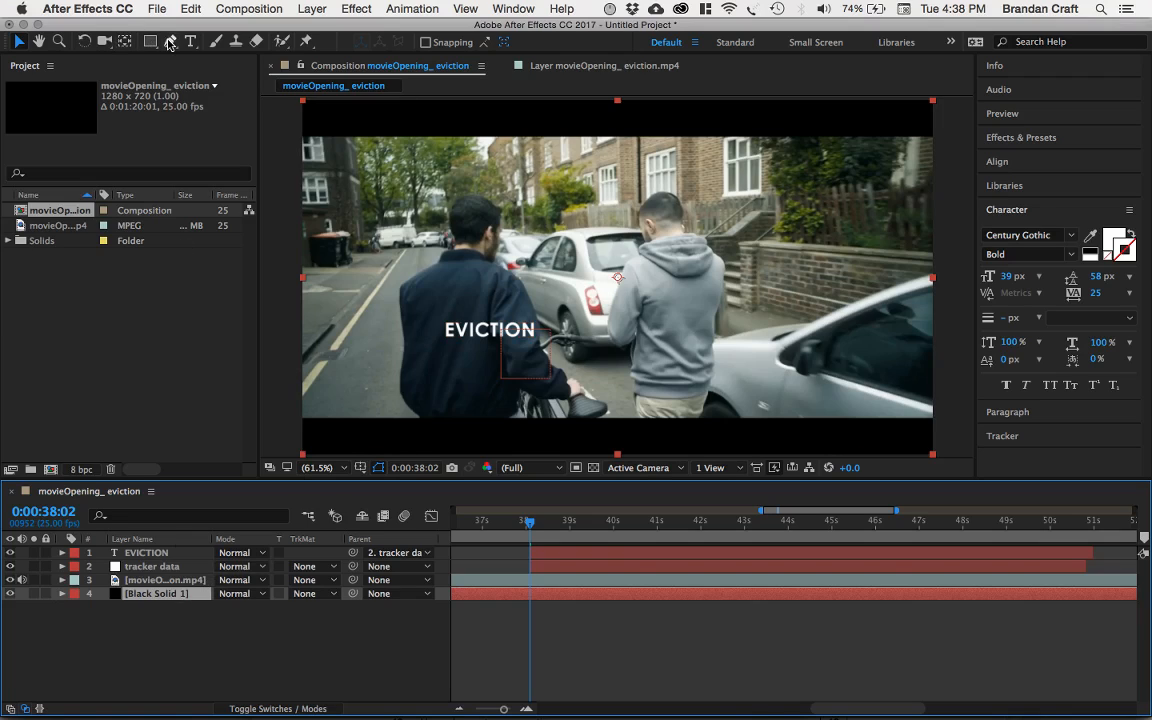
Step: Draw a closed, curved Pen tool mask on the black solid around the cyclist's jacket, from the shoulder around the back to the forearm
key("g")
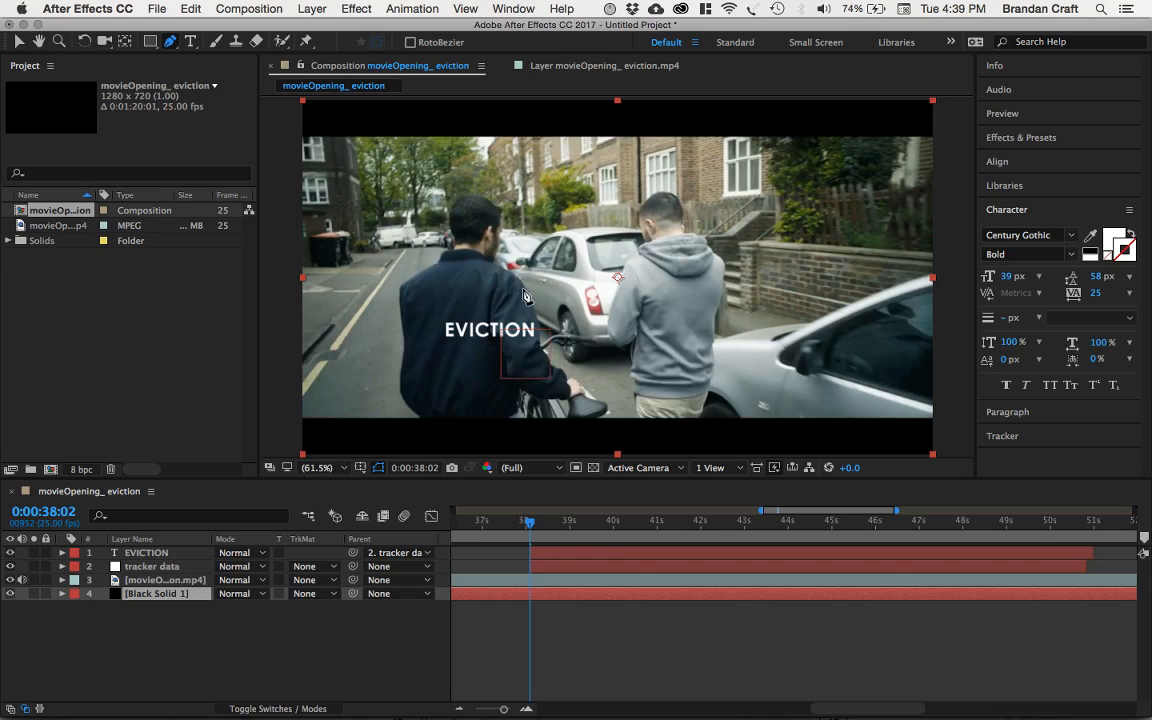
left_click_drag(520, 281, 417, 267)
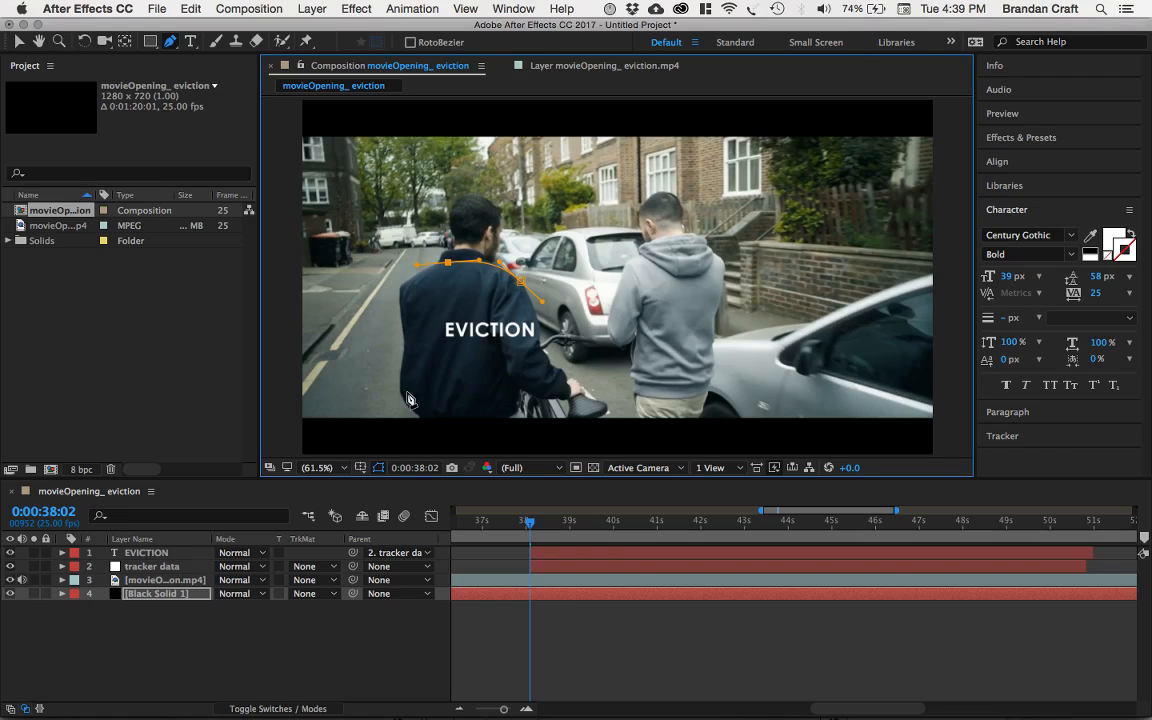
left_click_drag(408, 398, 446, 432)
left_click_drag(549, 395, 562, 363)
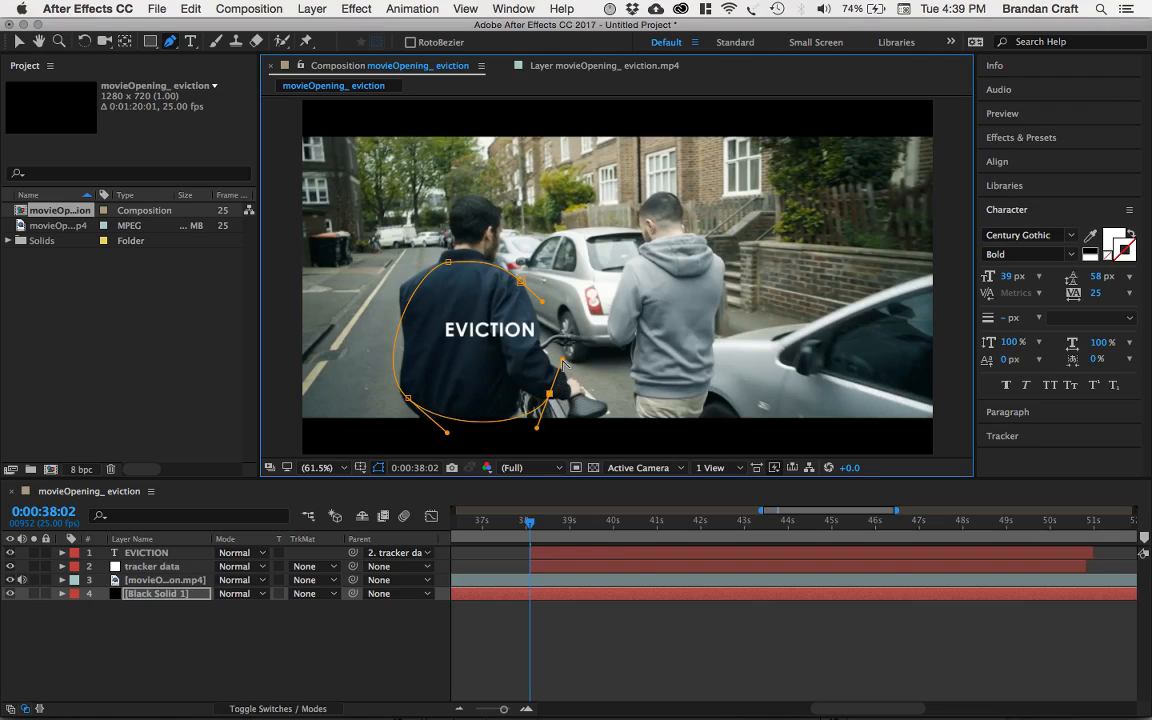
left_click_drag(562, 363, 560, 377)
left_click(522, 286)
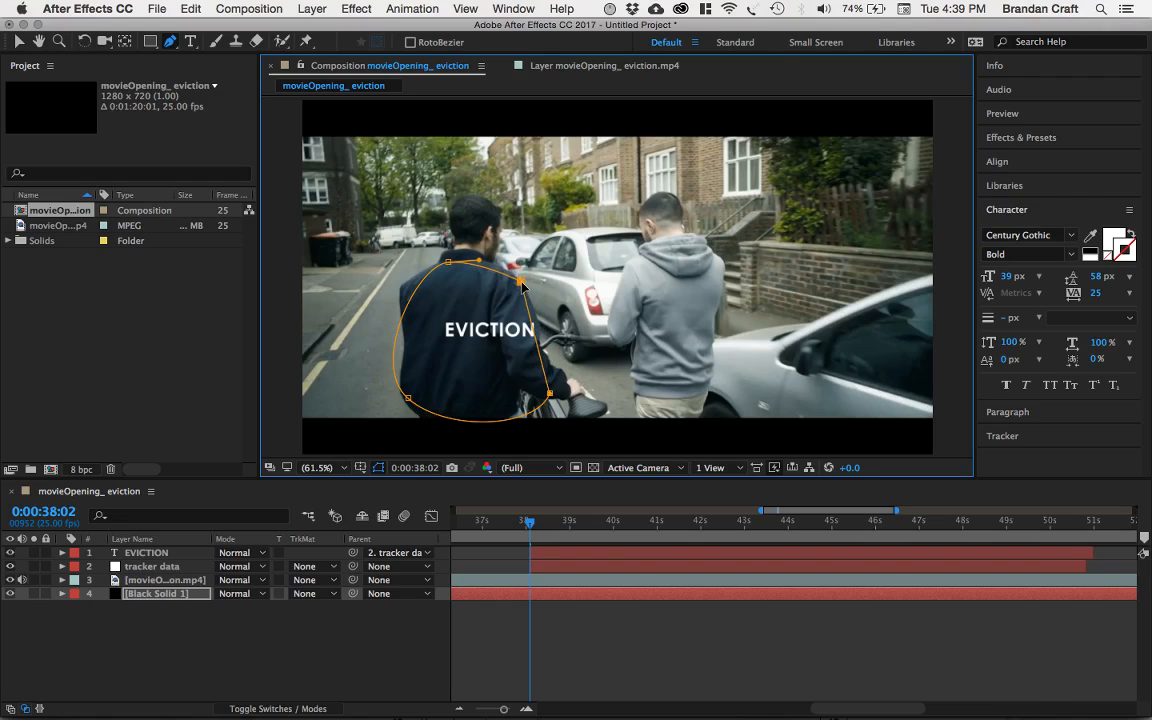
left_click_drag(522, 286, 496, 256)
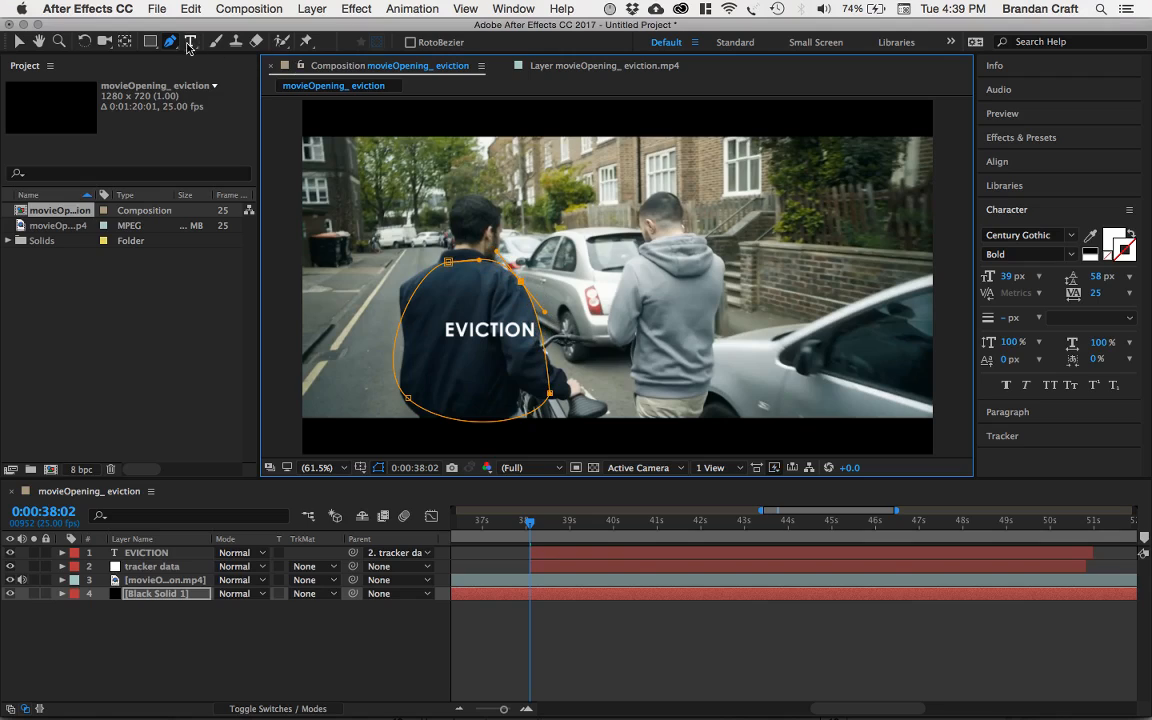
Step: Add a vertex to the mask edge beside the handlebar and nudge it inward along the jacket sleeve
left_click_drag(170, 44, 200, 89)
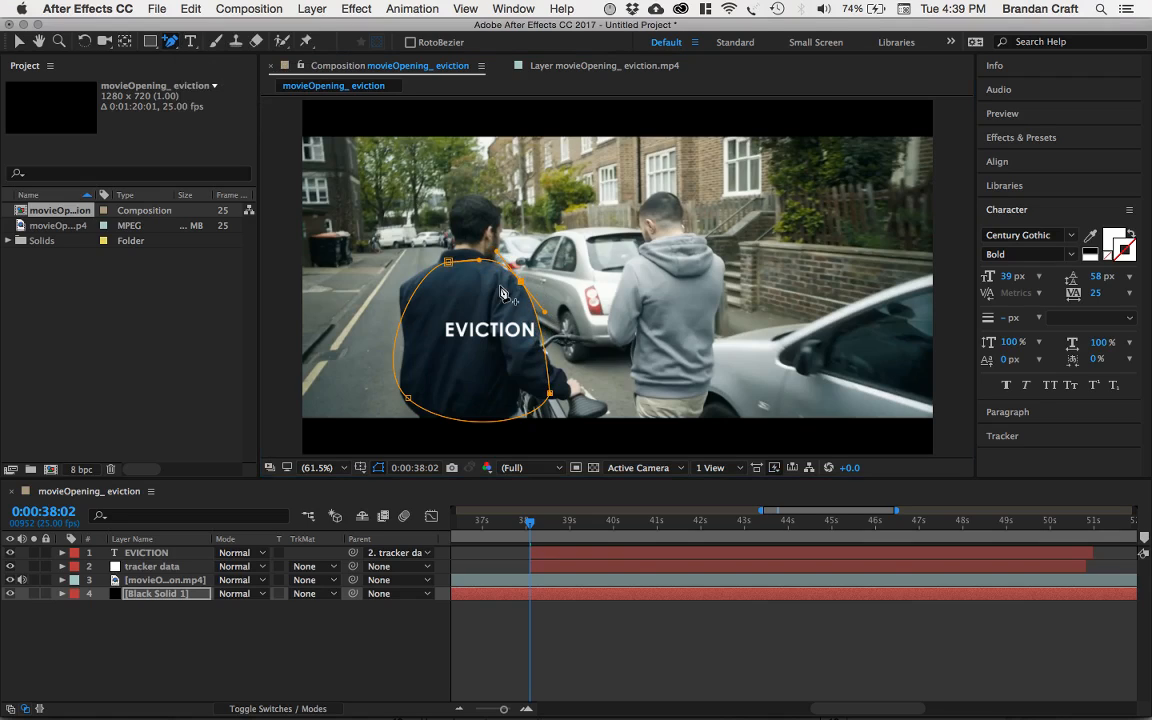
left_click(543, 345)
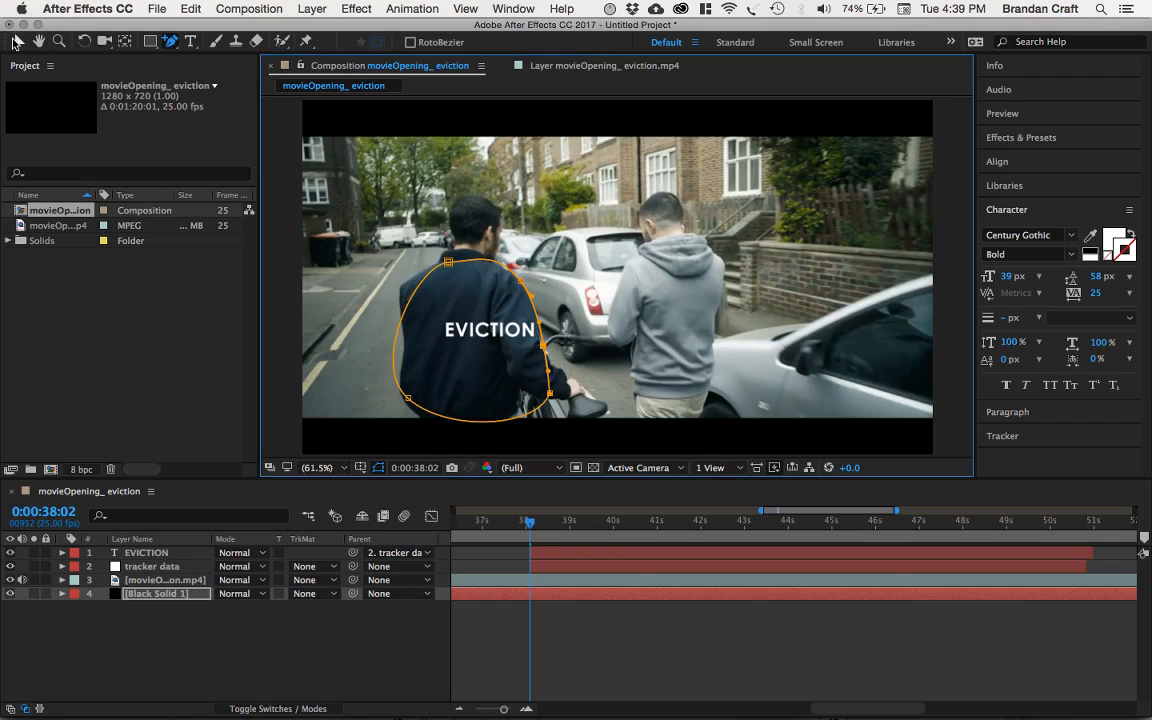
left_click(18, 41)
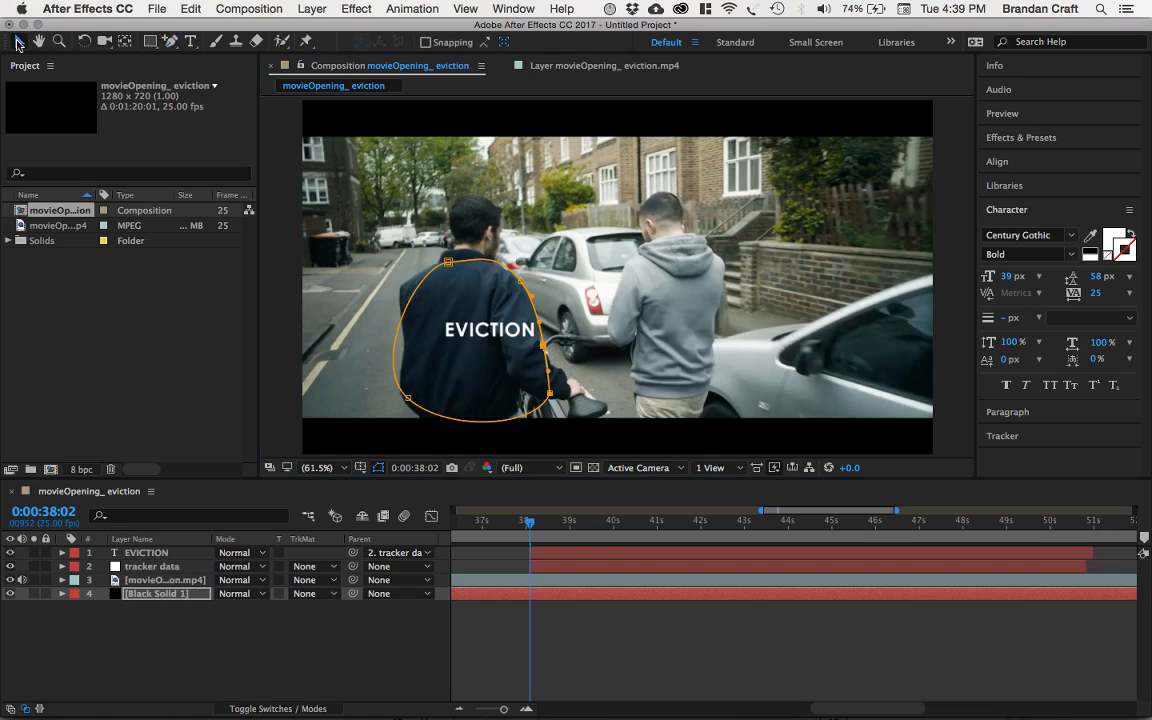
left_click(539, 343)
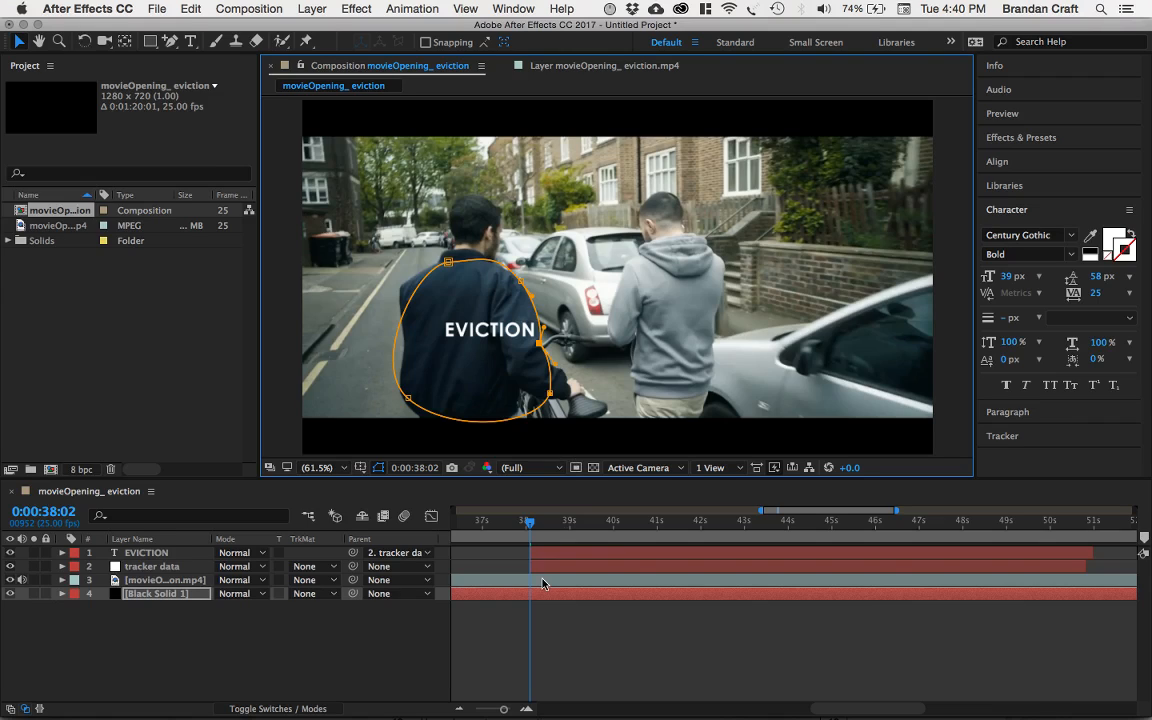
Step: Reveal the black solid's mask properties and start keyframing Mask Path at 0:00:38:02
left_click(62, 594)
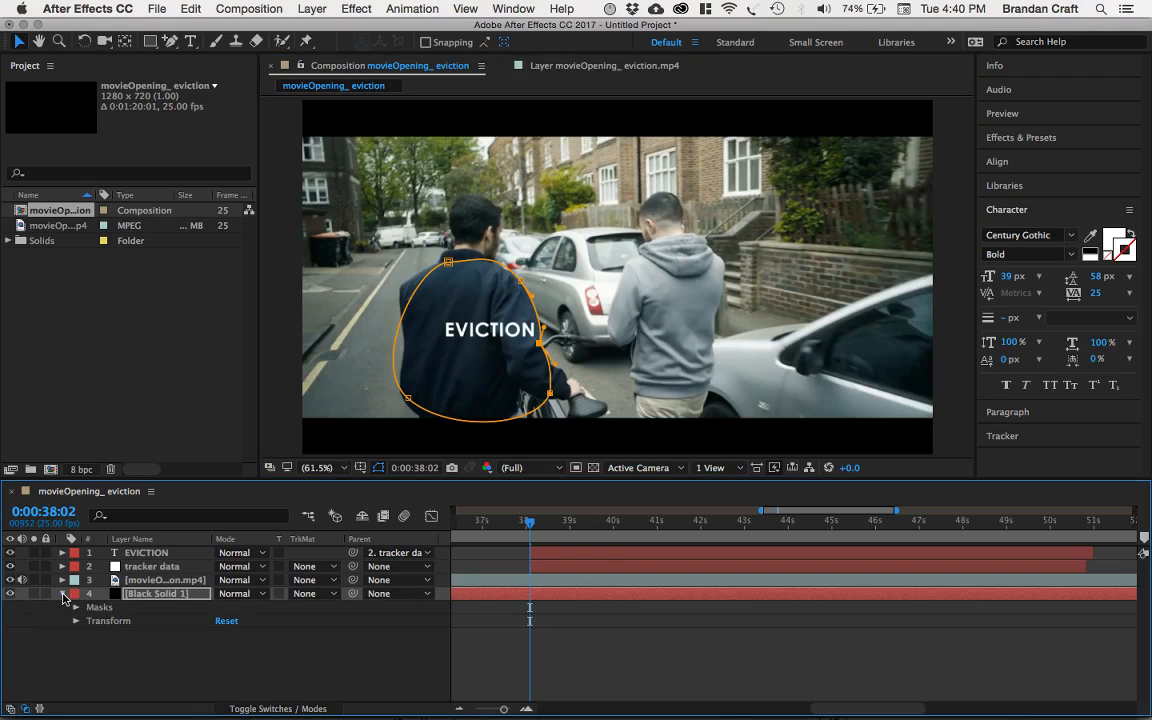
left_click(76, 608)
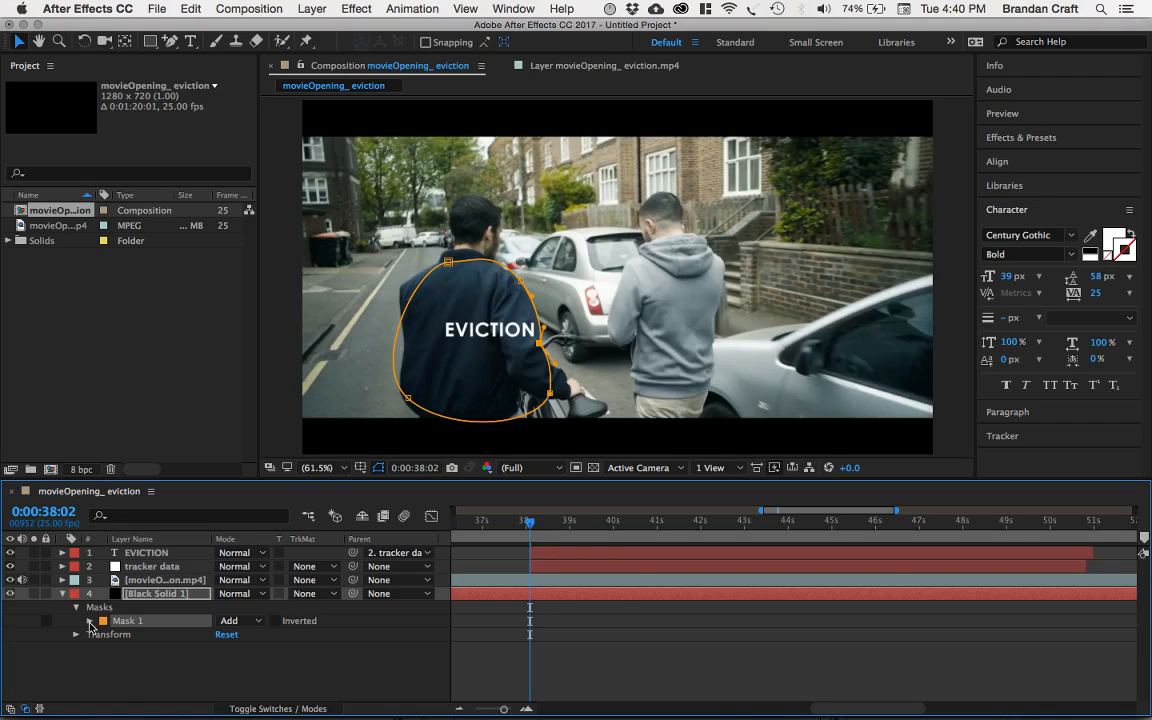
left_click(89, 621)
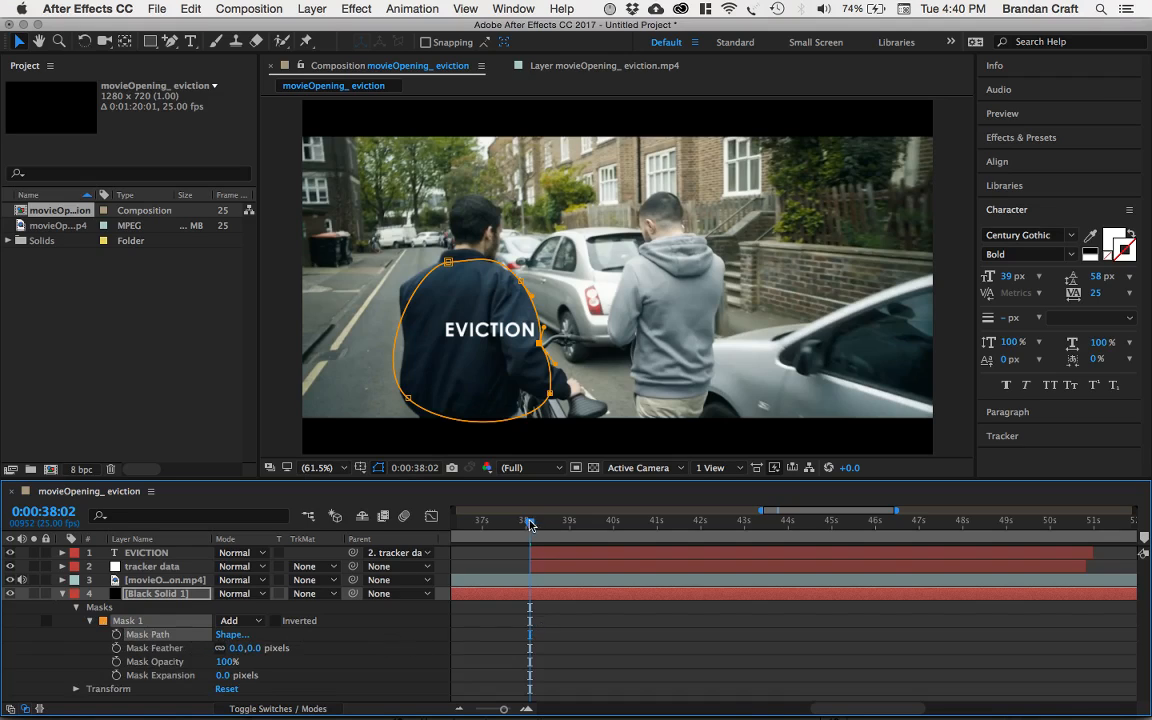
mouse_move(530, 524)
left_mouse_down()
mouse_move(607, 520)
mouse_move(531, 515)
left_mouse_up()
key(".")
key("space")
left_click_drag(601, 355, 666, 264)
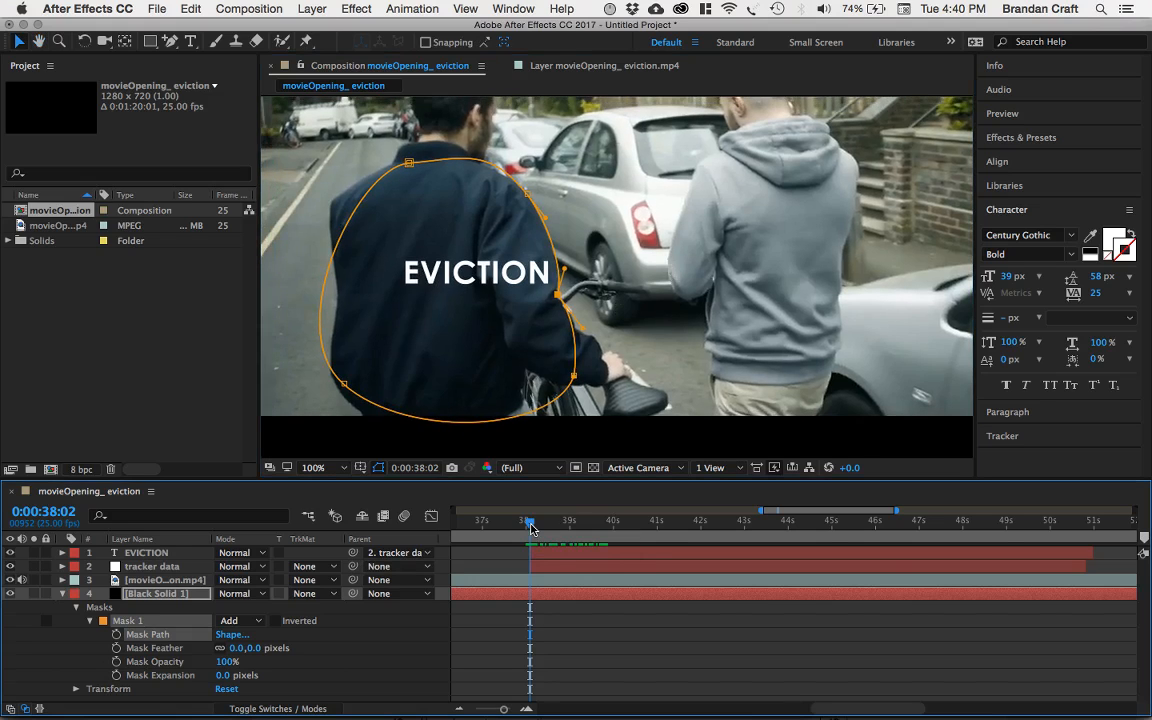
left_click_drag(530, 527, 541, 523)
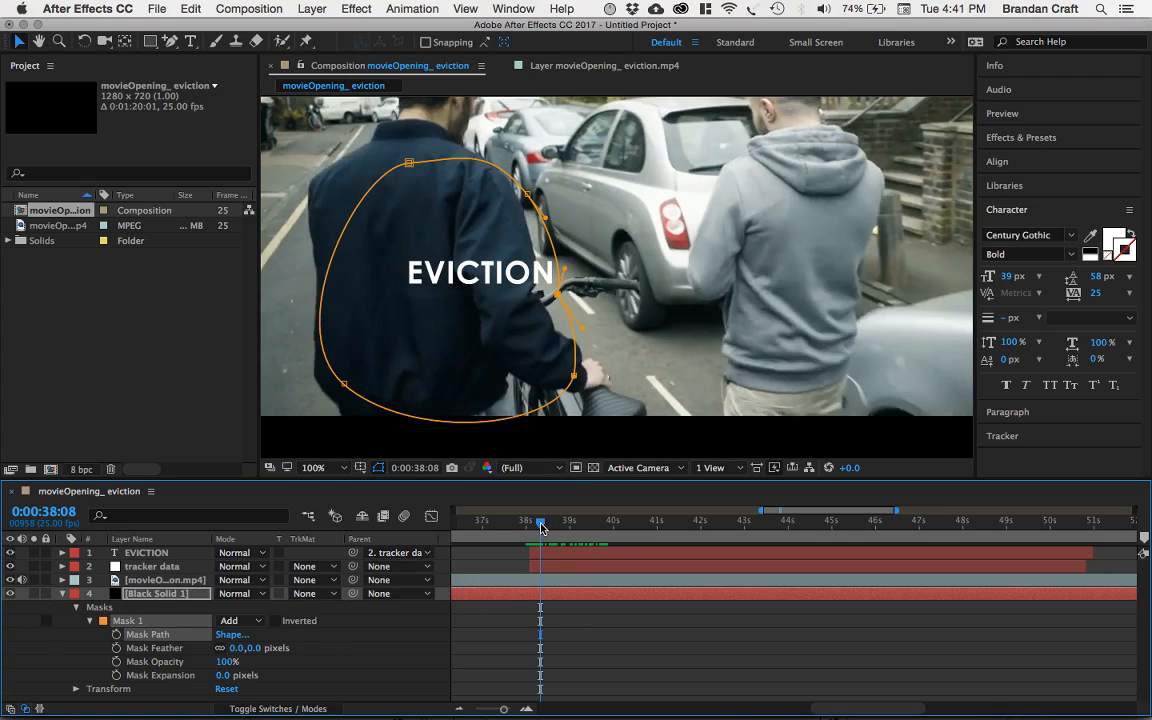
left_click_drag(540, 527, 530, 527)
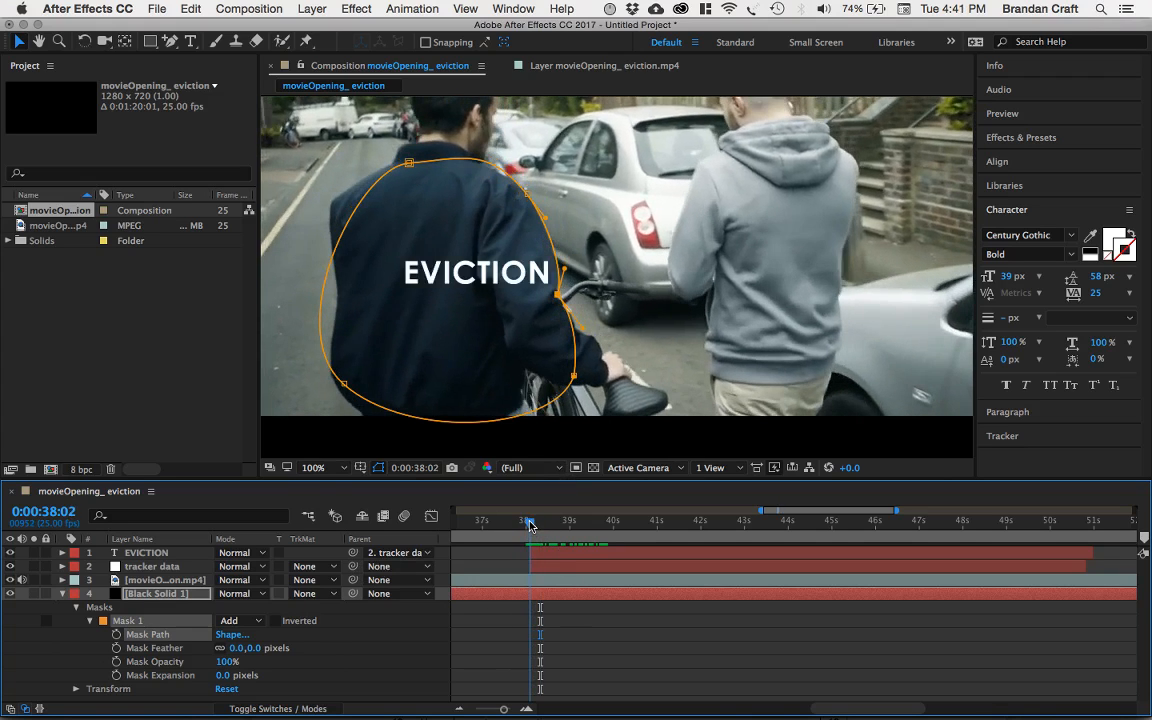
left_click(117, 636)
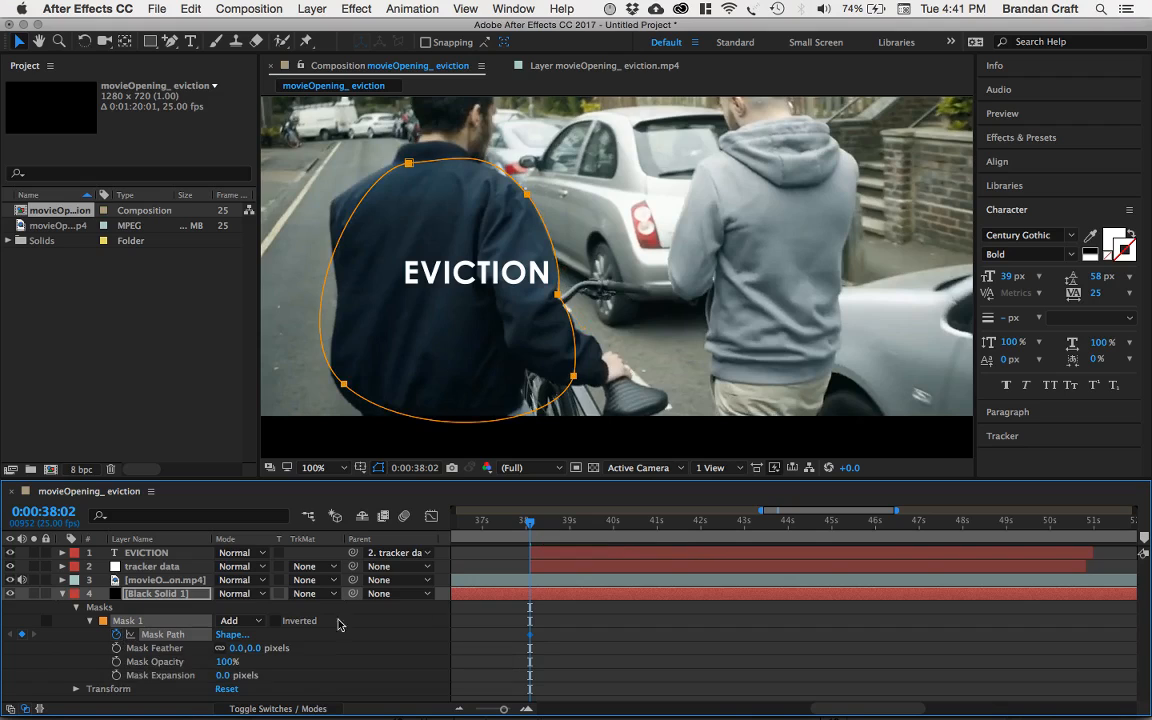
Step: At 0:00:38:08, shift the whole mask onto the jacket and adjust its shoulder and forearm vertices to keyframe the path
left_click_drag(532, 525, 543, 527)
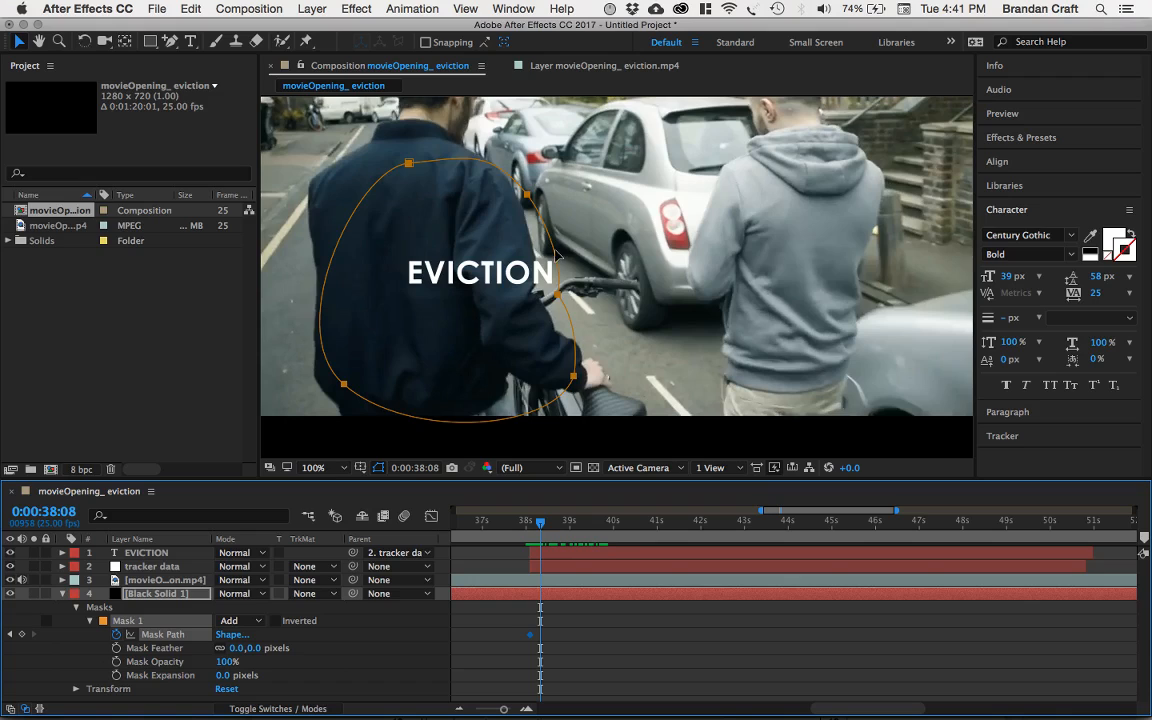
left_click_drag(557, 258, 531, 251)
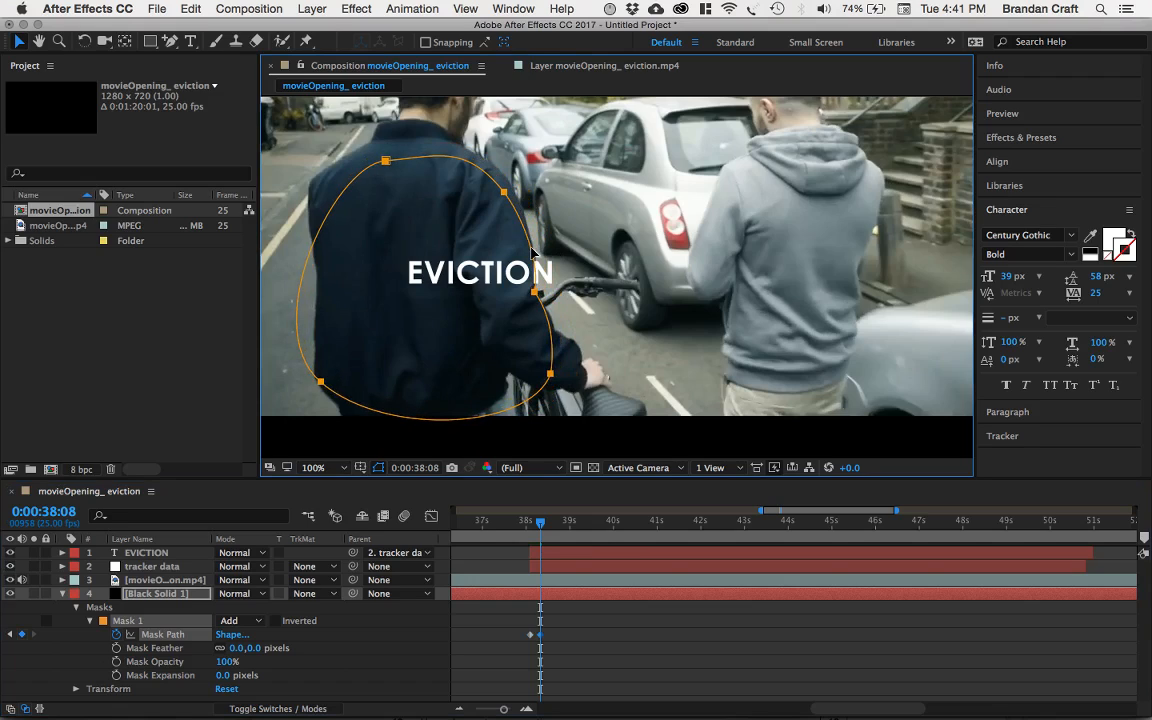
left_click(516, 195)
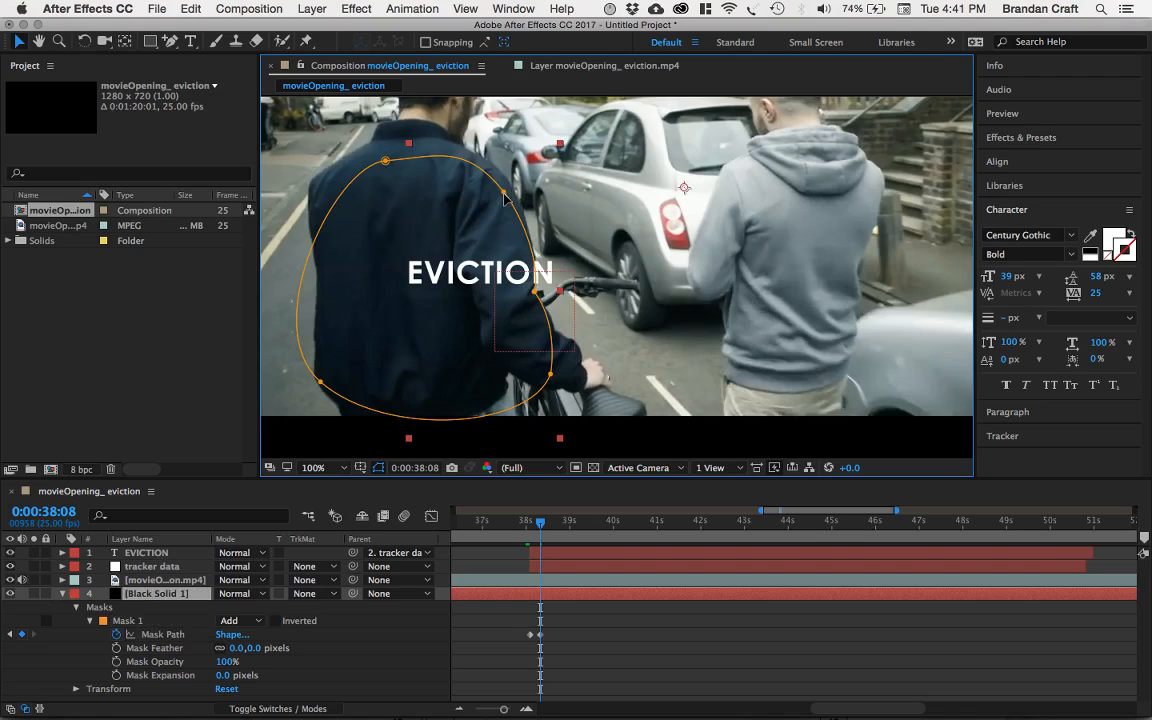
left_click(505, 195)
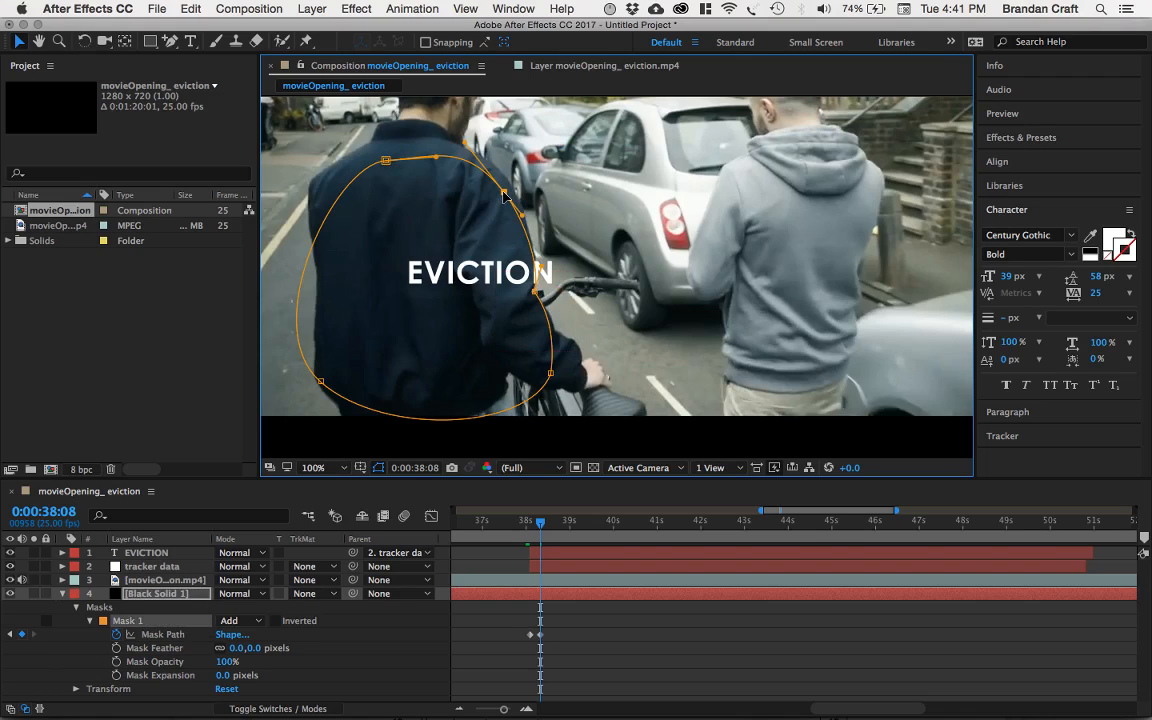
left_click_drag(504, 192, 507, 179)
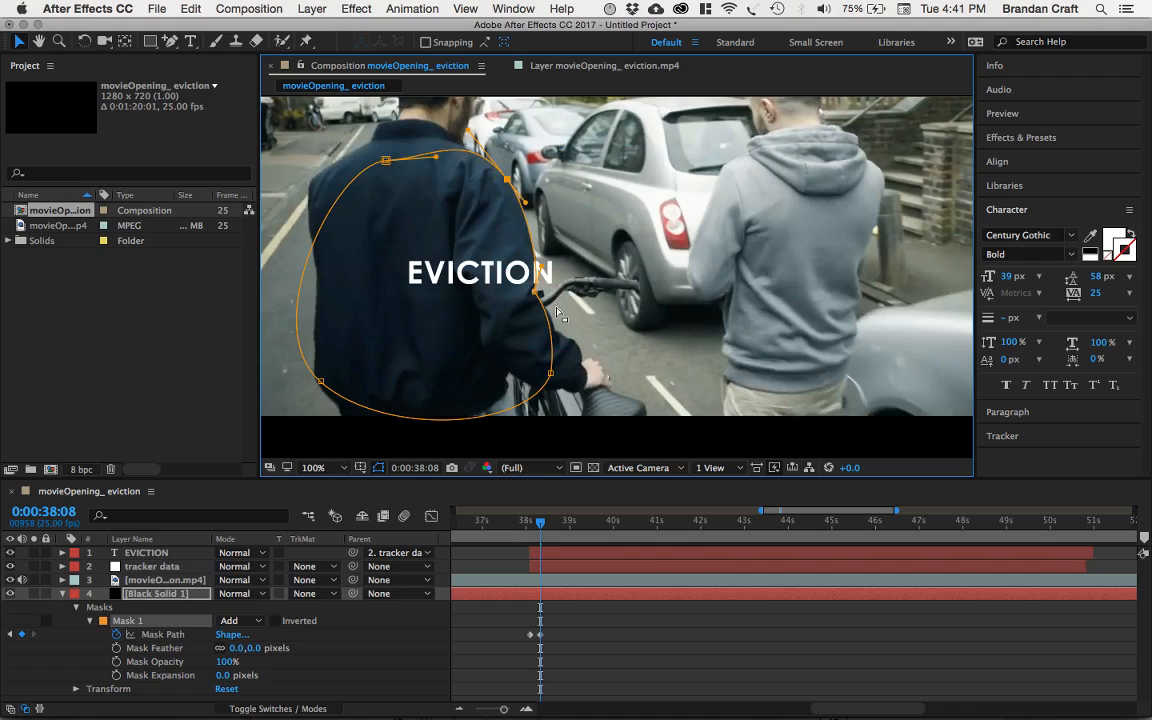
left_click_drag(551, 376, 570, 328)
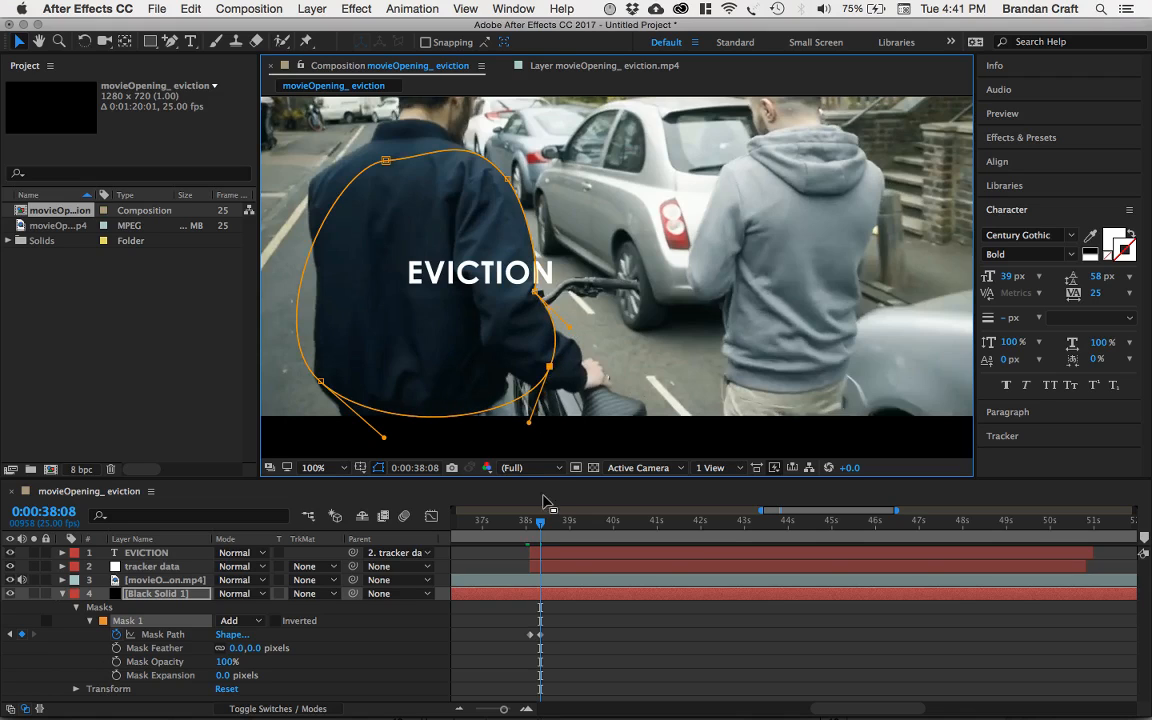
Step: At 0:00:38:16, keyframe the mask path by moving the shoulder and handlebar-side vertices down to the jacket's edge
mouse_move(540, 522)
left_mouse_down()
mouse_move(527, 522)
mouse_move(556, 524)
left_mouse_up()
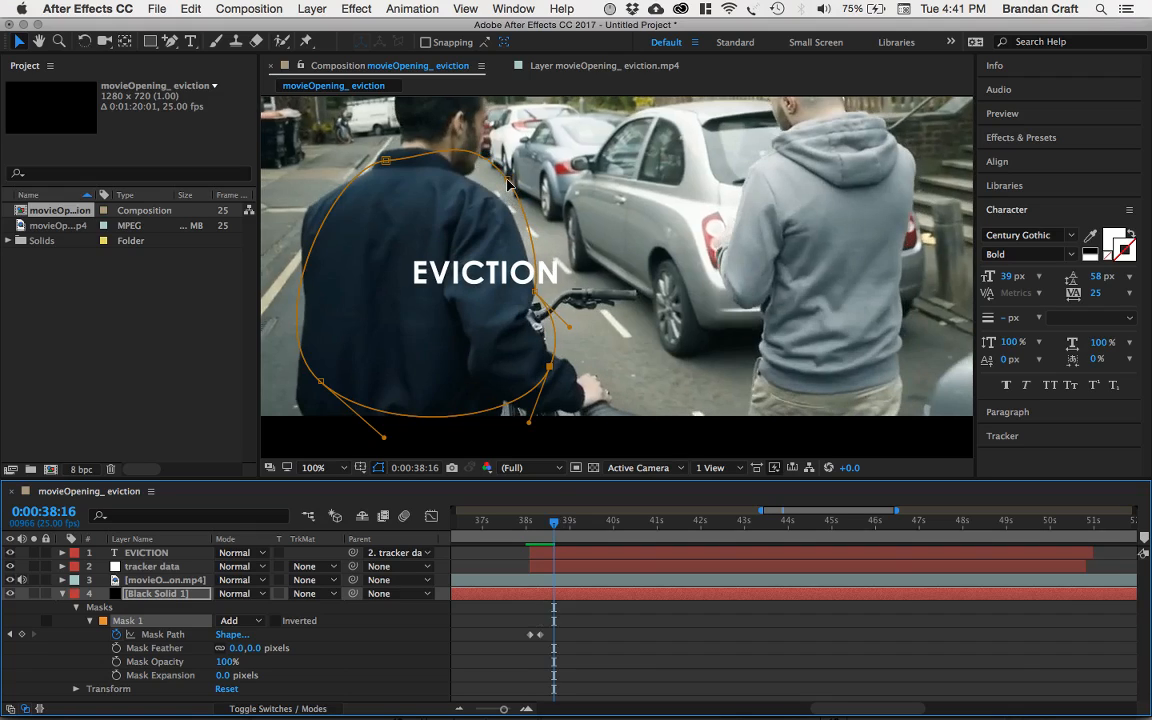
left_click_drag(507, 183, 500, 200)
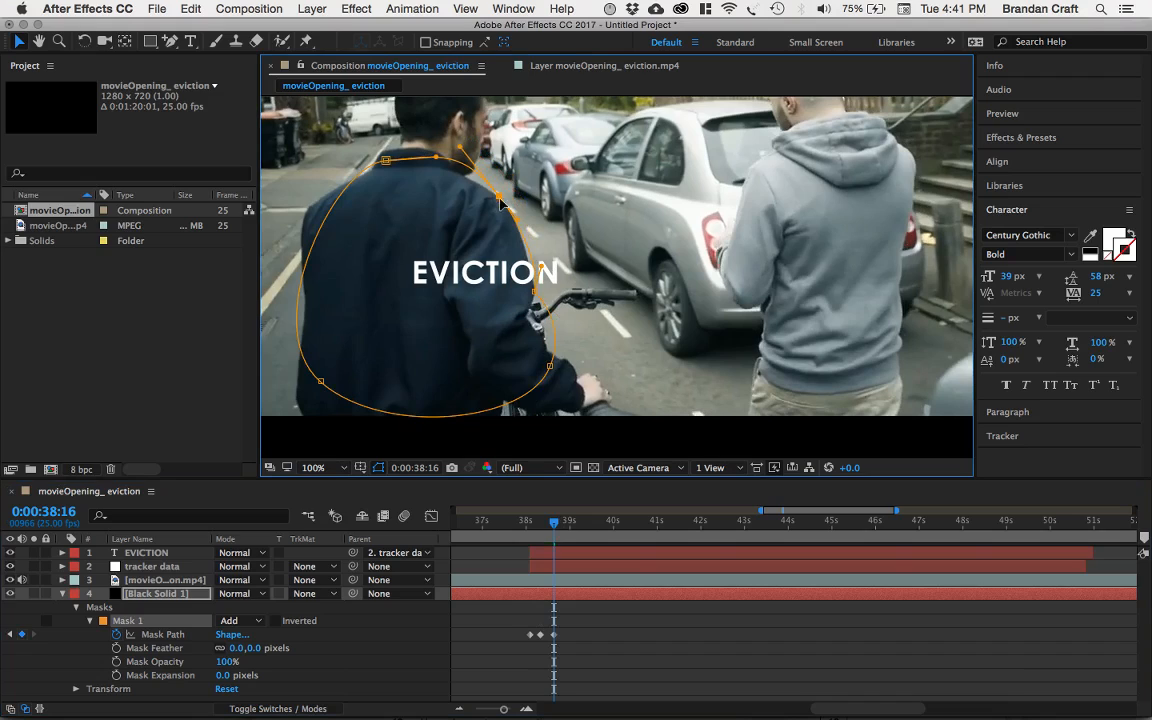
left_click_drag(535, 296, 531, 318)
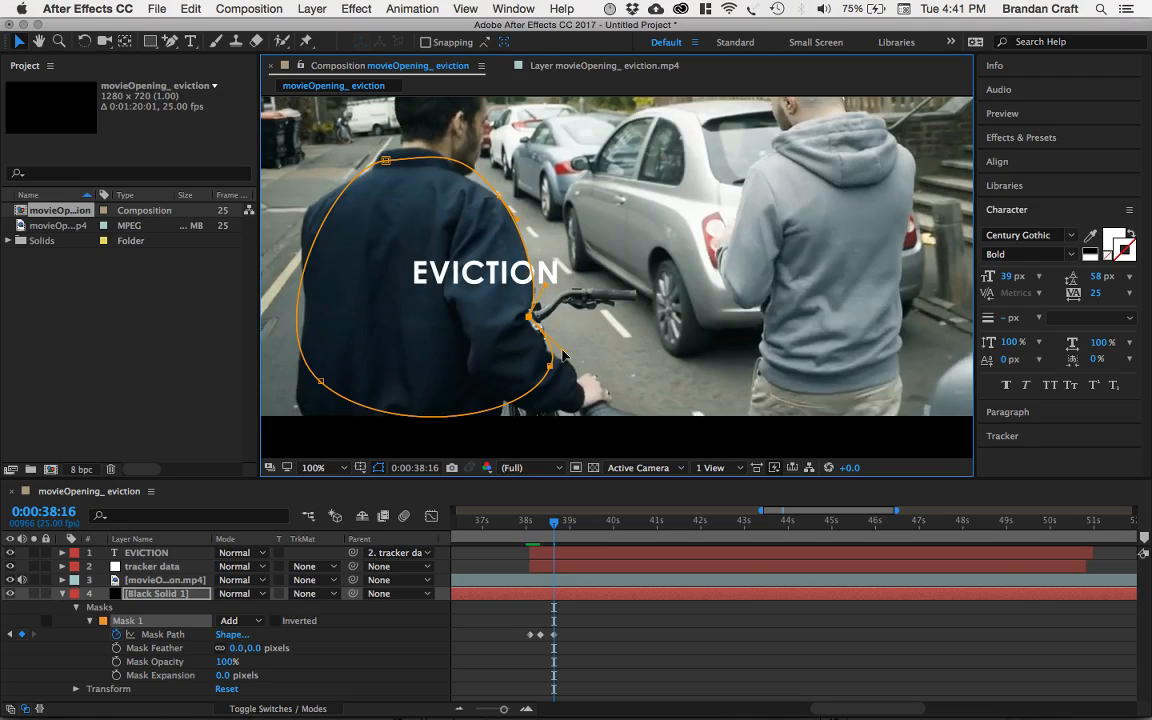
Step: At 0:00:39:00, keyframe the mask path by shifting the entire mask sideways to follow the jacket
left_click_drag(556, 527, 570, 527)
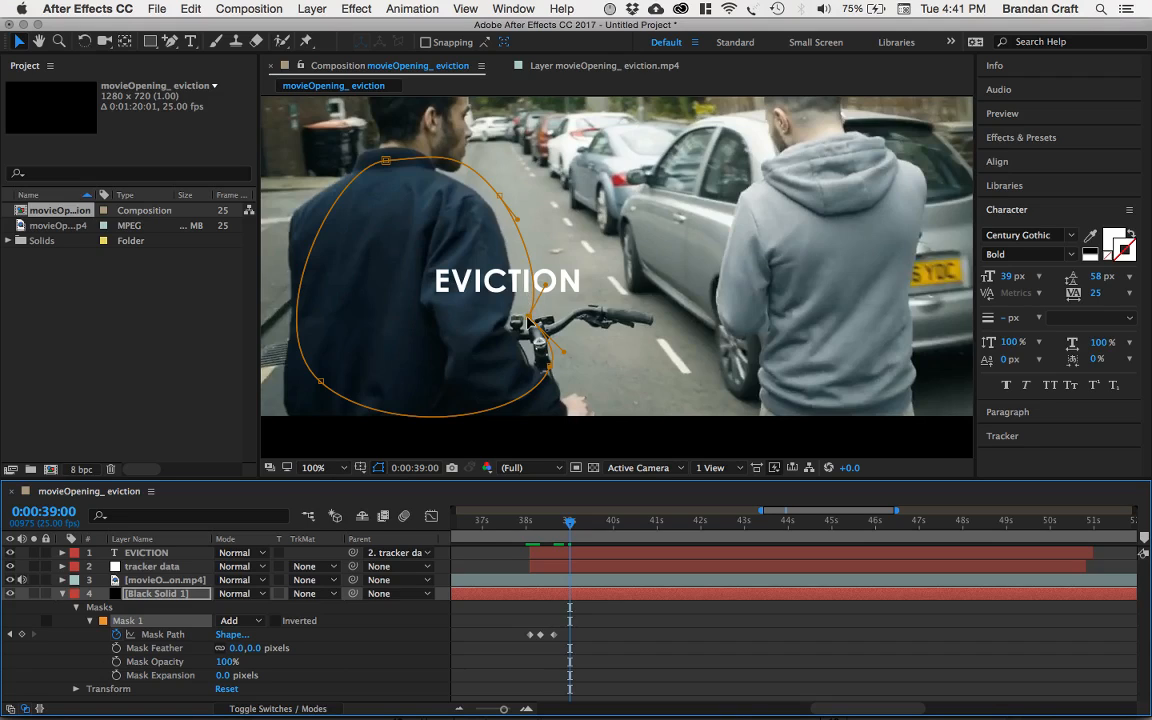
left_click(533, 250)
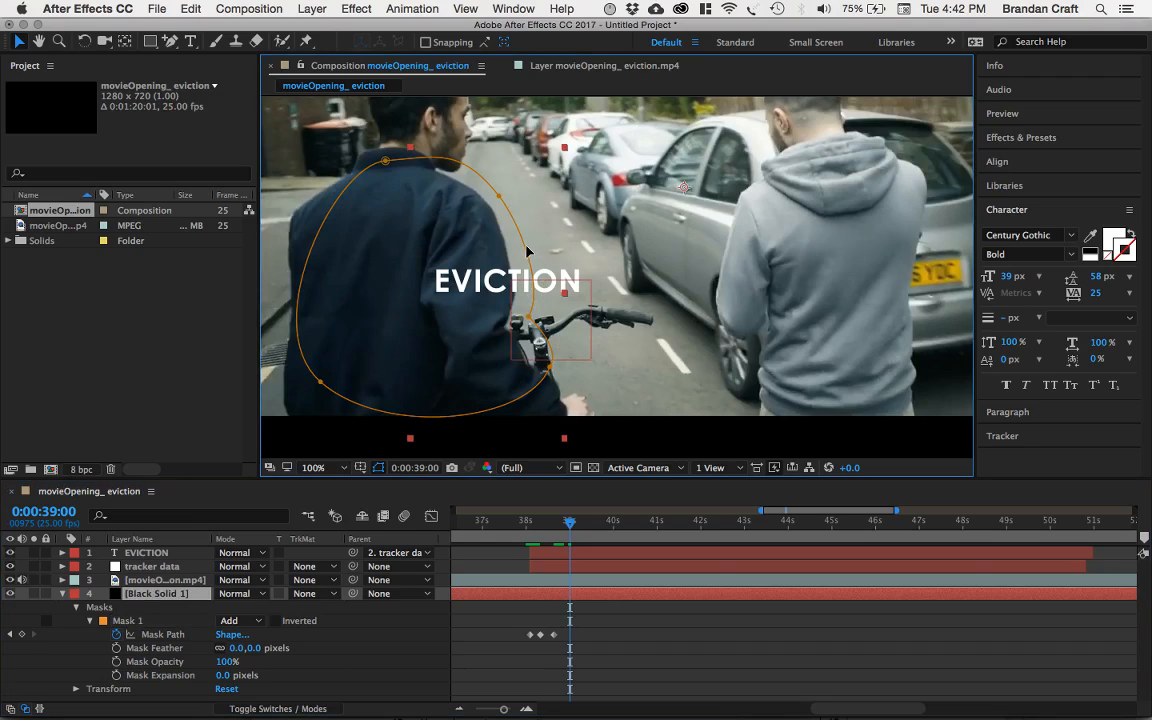
left_click(527, 250)
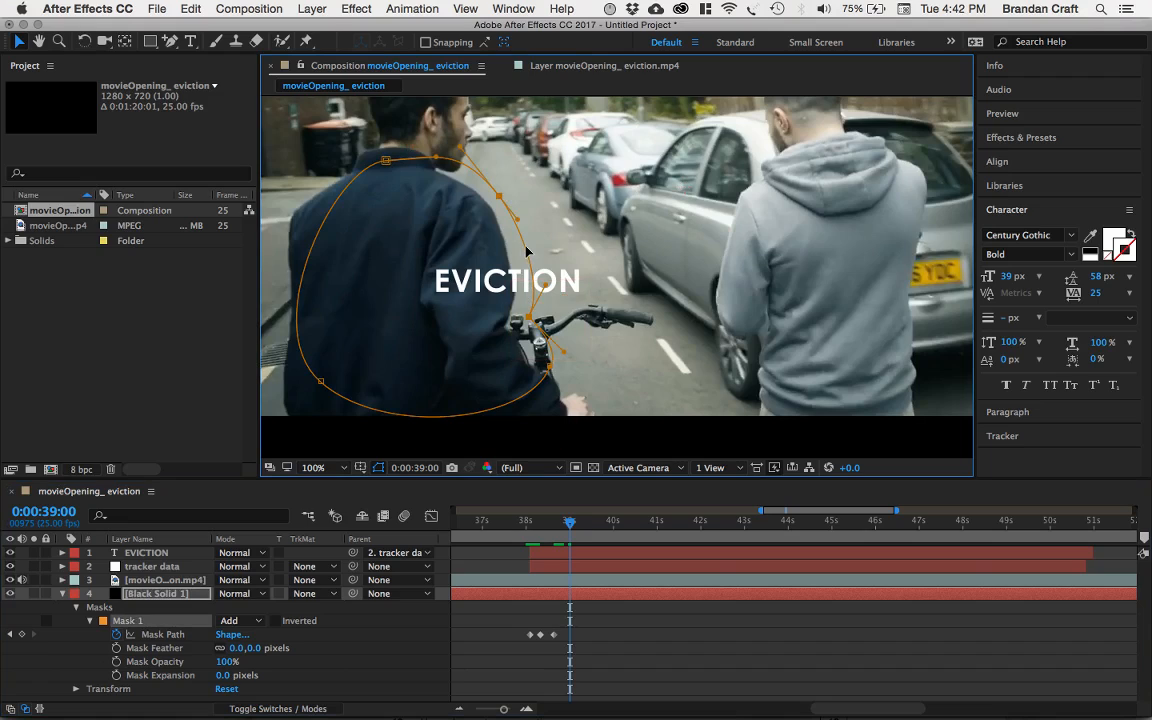
left_click(555, 636)
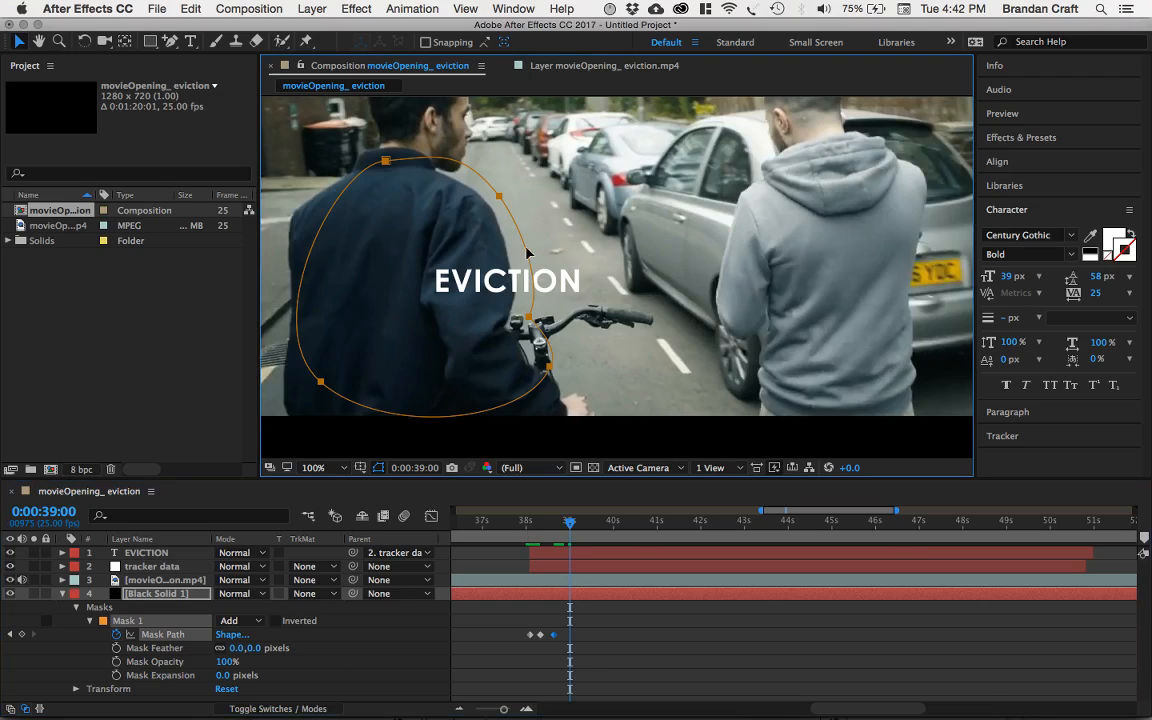
left_click_drag(472, 220, 465, 218)
left_click_drag(518, 251, 507, 253)
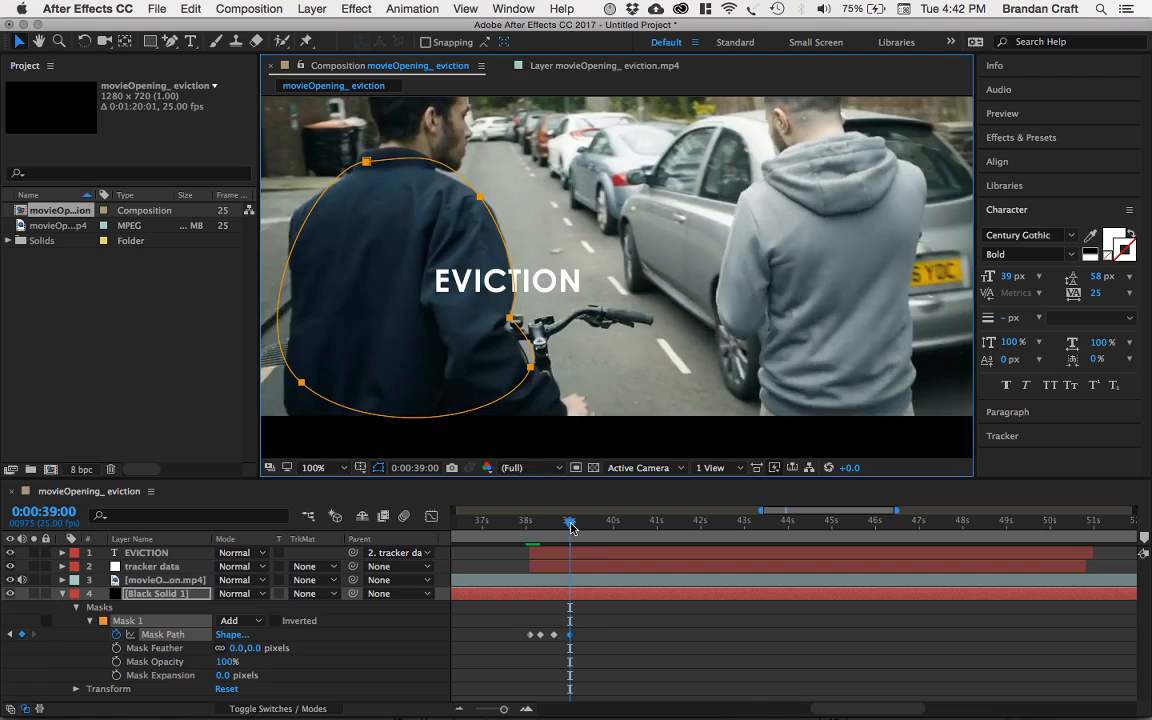
Step: At 0:00:38:22, keyframe the mask path by moving the vertex beside the handlebar in to the sleeve's edge
key("space")
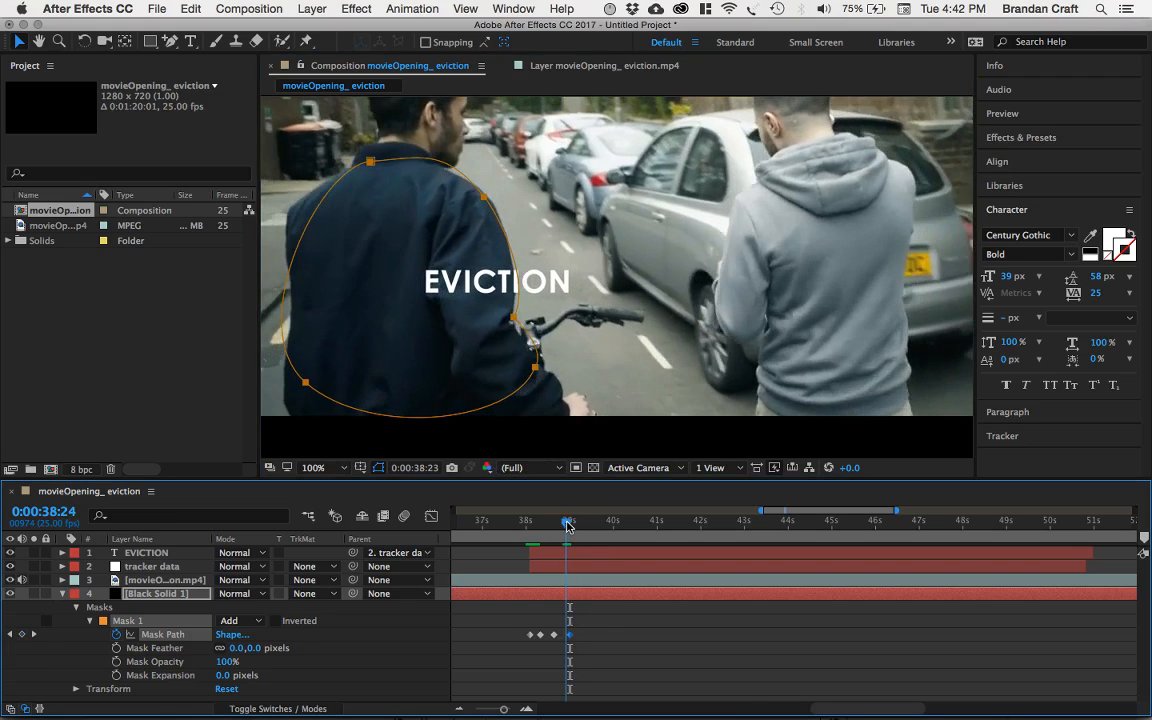
key("space")
left_click_drag(568, 525, 565, 525)
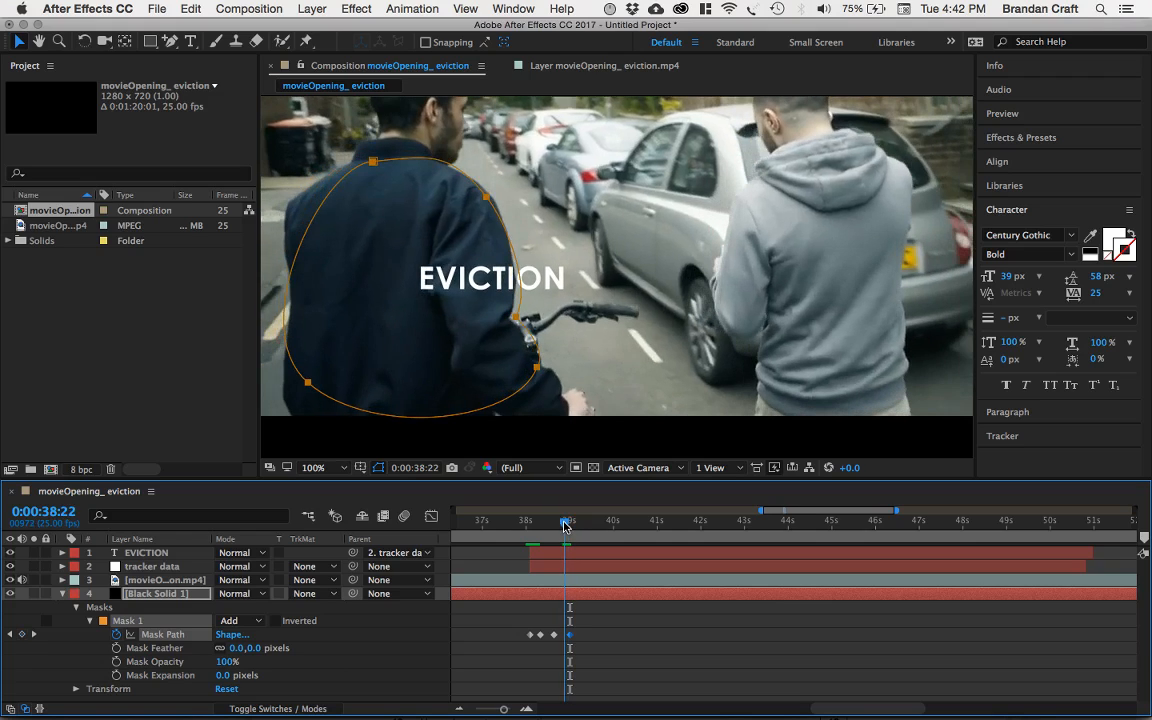
left_click(519, 320)
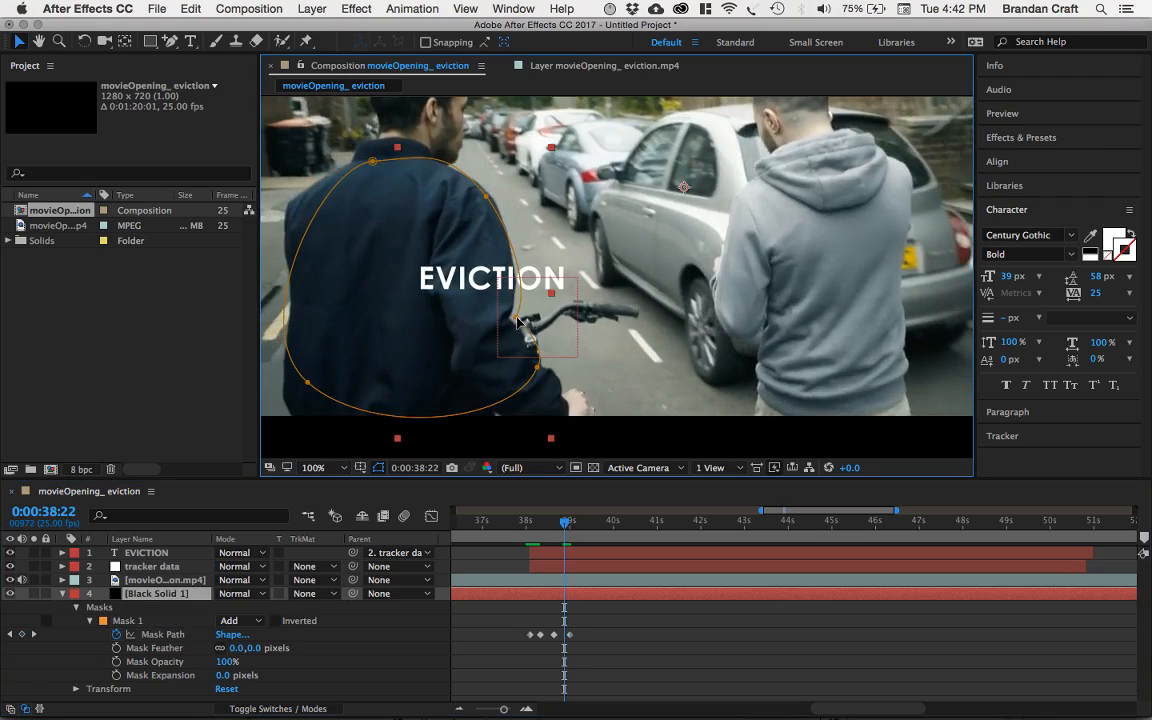
left_click(519, 320)
left_click_drag(516, 320, 511, 318)
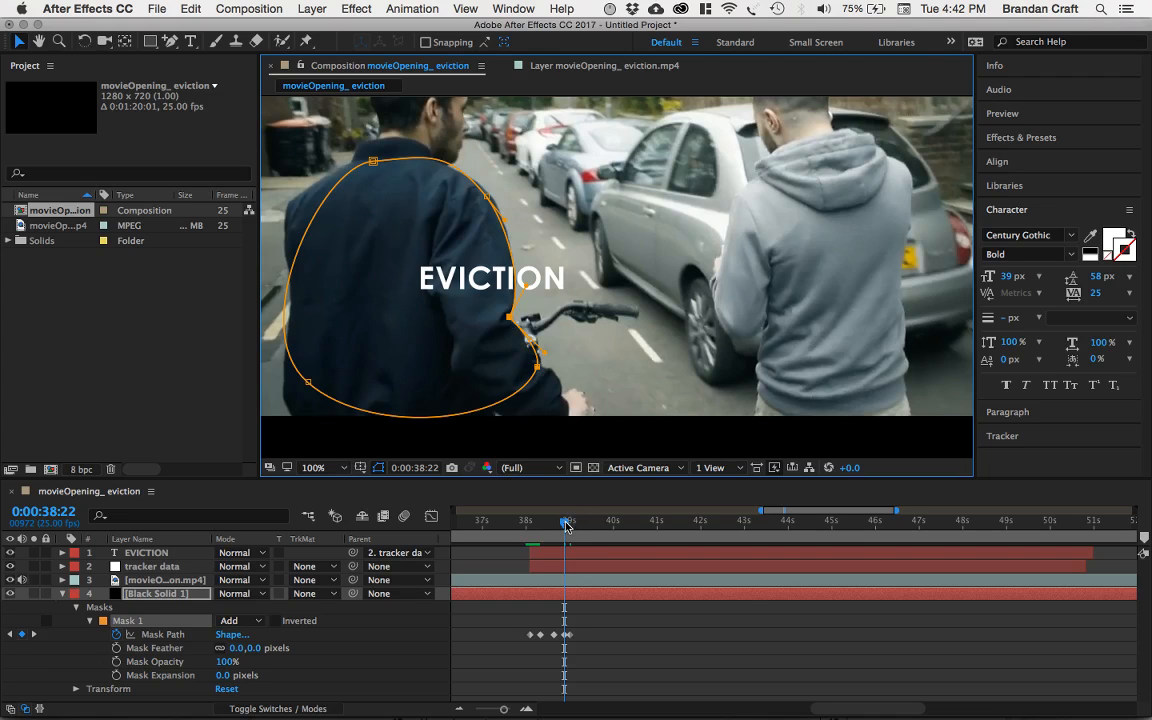
Step: At 0:00:39:05, keyframe the mask path by shifting the whole mask back onto the cyclist's jacket
mouse_move(566, 525)
left_mouse_down()
mouse_move(540, 525)
mouse_move(579, 527)
left_mouse_up()
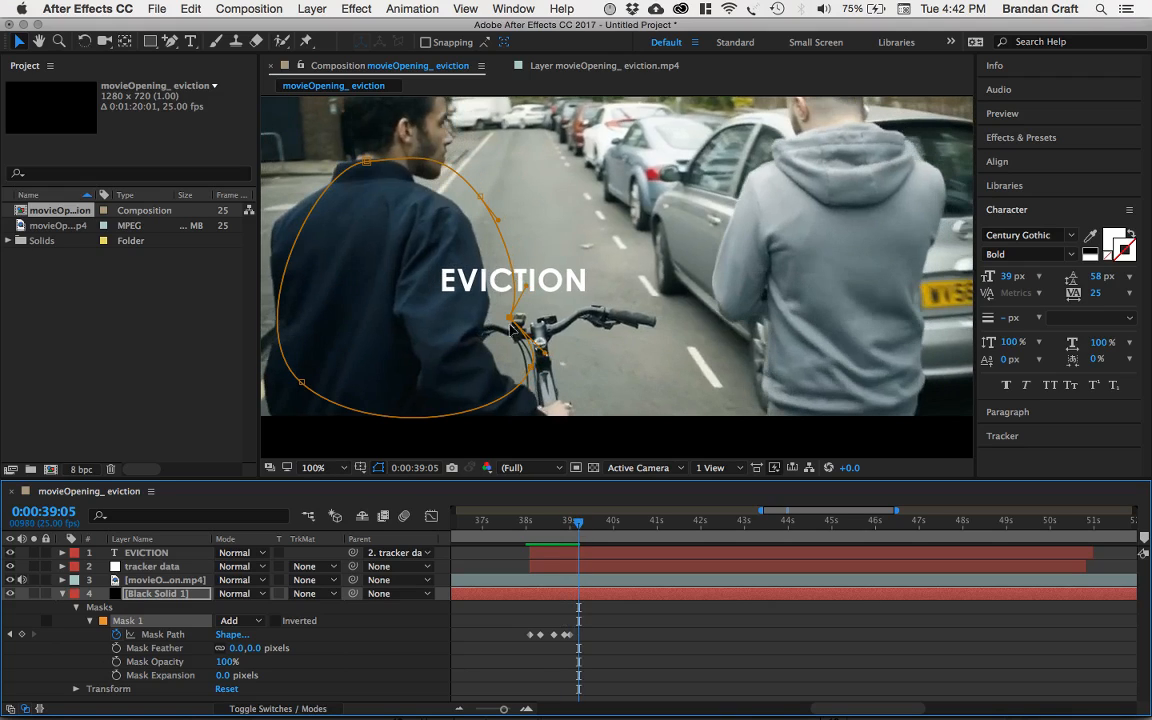
left_click(567, 635)
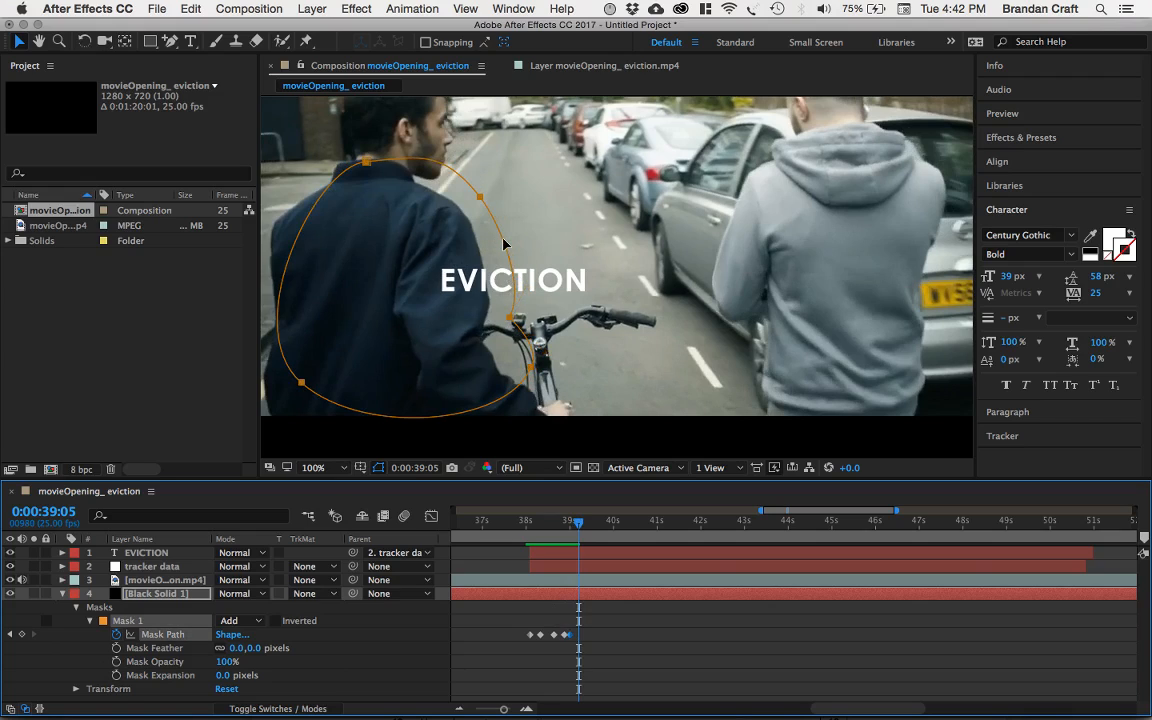
left_click_drag(503, 243, 478, 253)
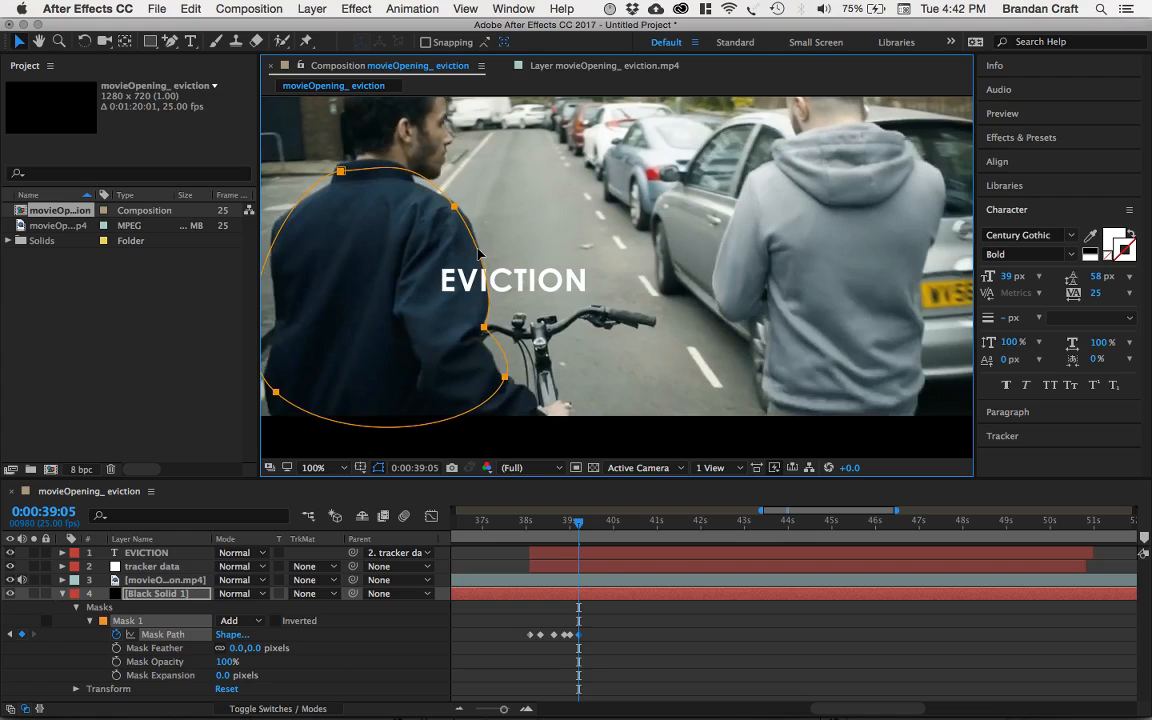
Step: At 0:00:39:16, keyframe the mask path by shifting the whole mask onto the jacket and moving the shoulder vertex out to its edge
mouse_move(578, 521)
left_mouse_down()
mouse_move(564, 523)
mouse_move(598, 530)
left_mouse_up()
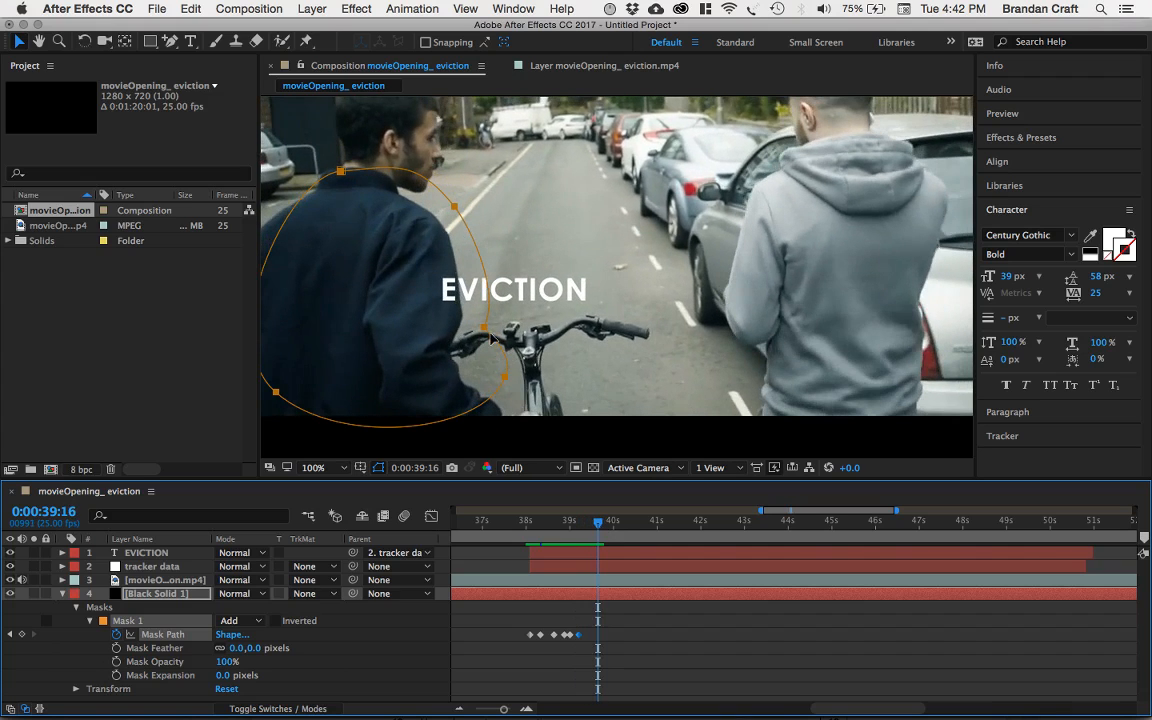
left_click_drag(487, 316, 461, 321)
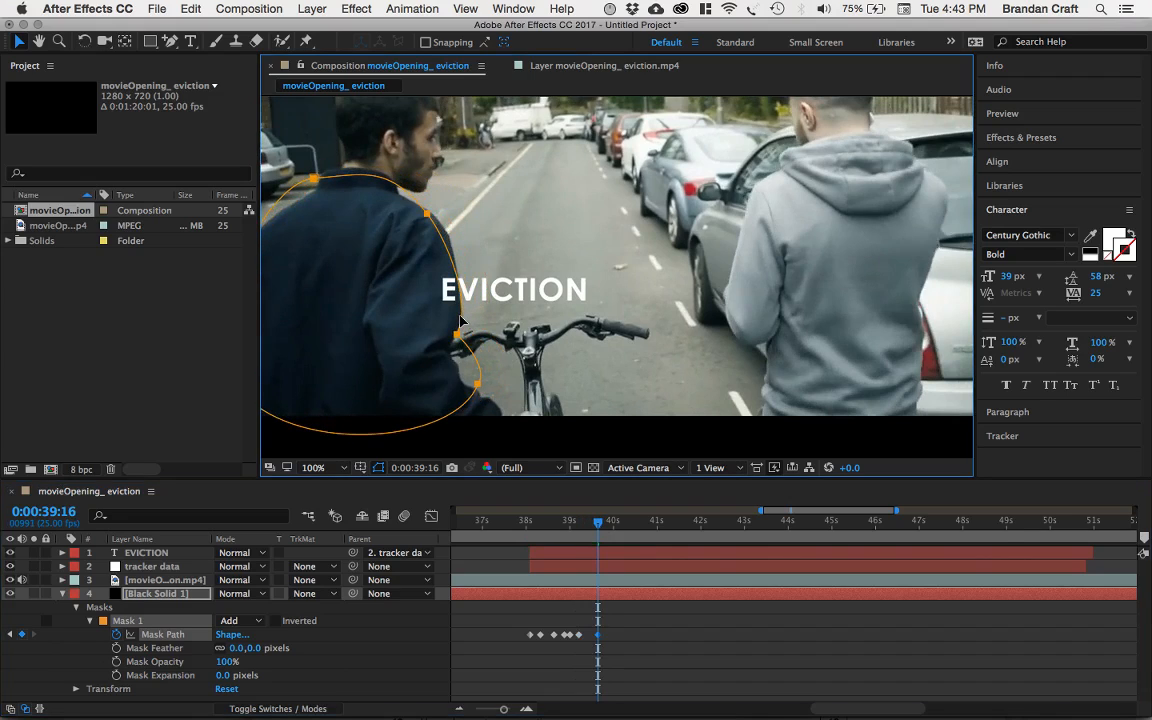
left_click(447, 208)
left_click_drag(427, 213, 456, 253)
left_click(467, 303)
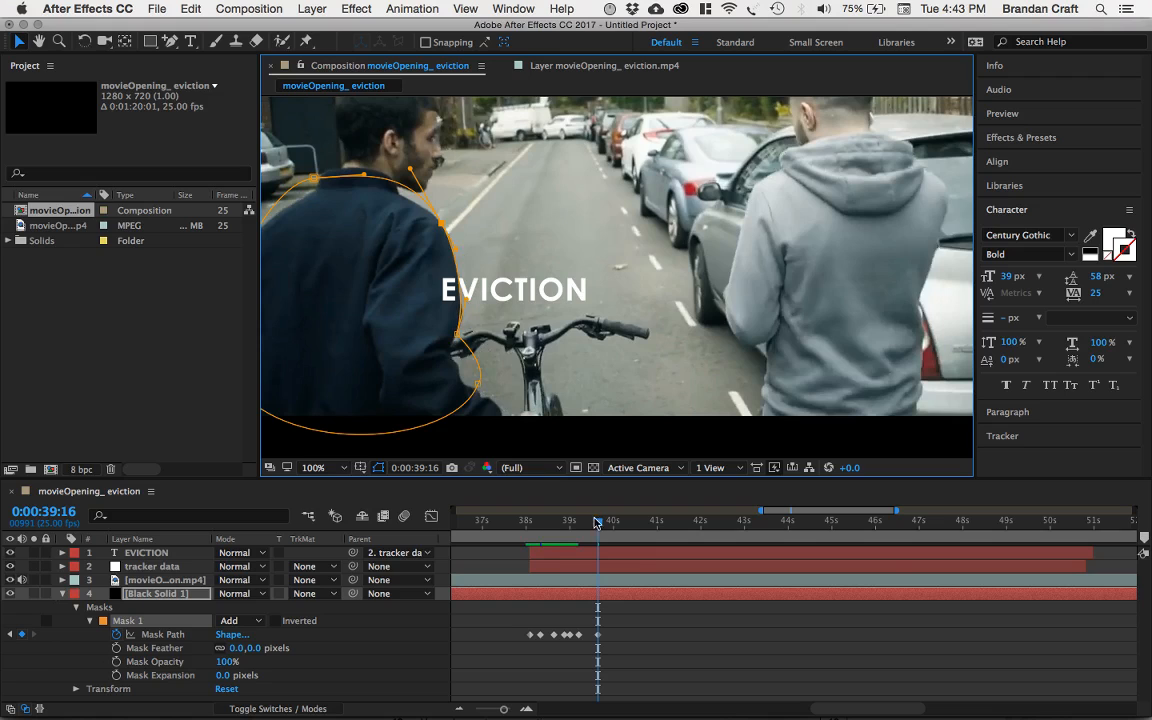
Step: At 0:00:40:05, keyframe the mask path by shifting the whole mask onto the jacket and adjusting the handlebar-side vertex's curve handle along the sleeve
left_click_drag(599, 527, 622, 527)
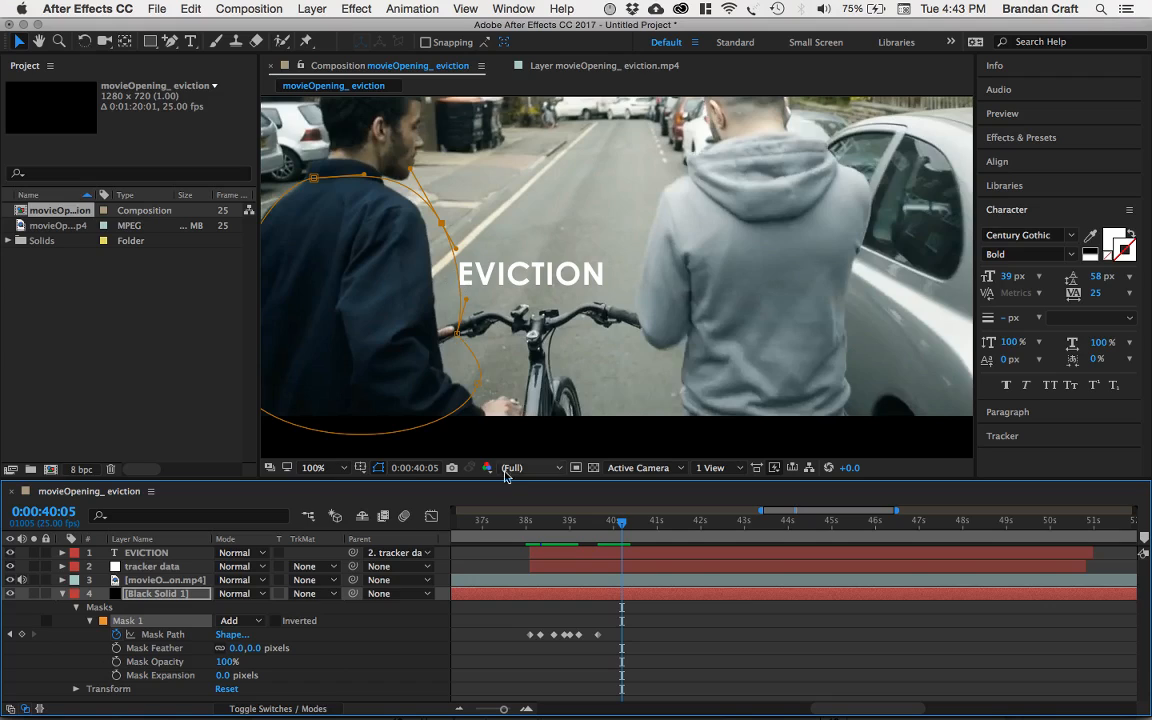
left_click(619, 636)
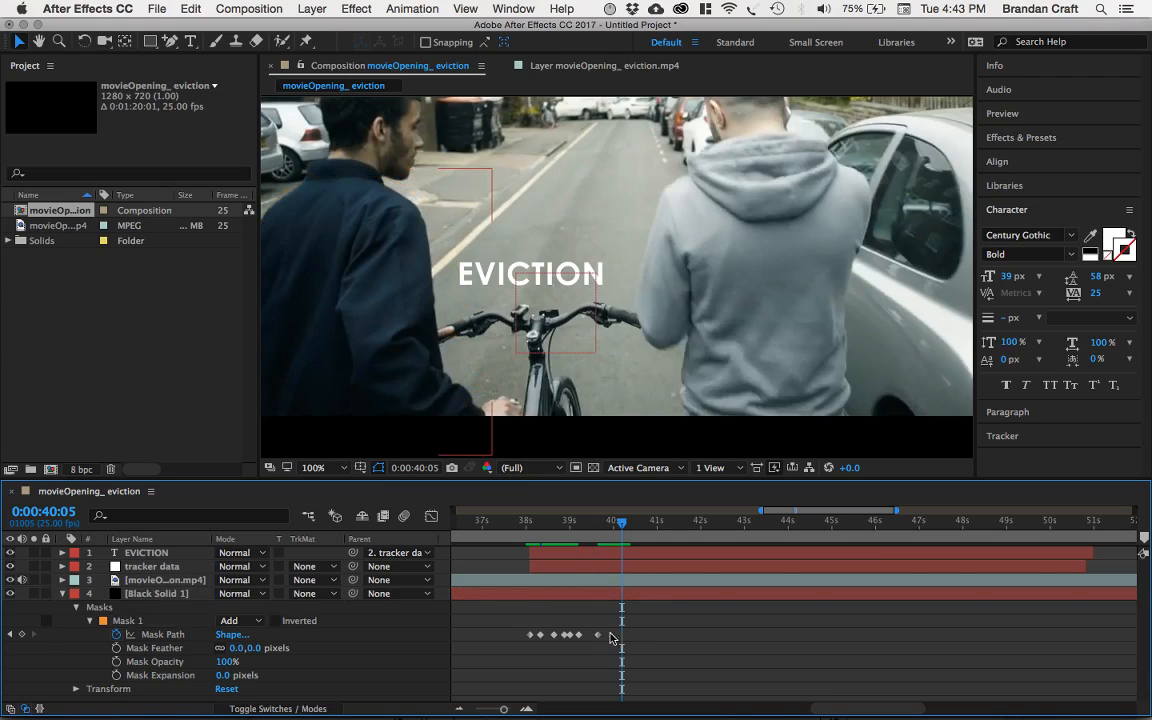
left_click(599, 635)
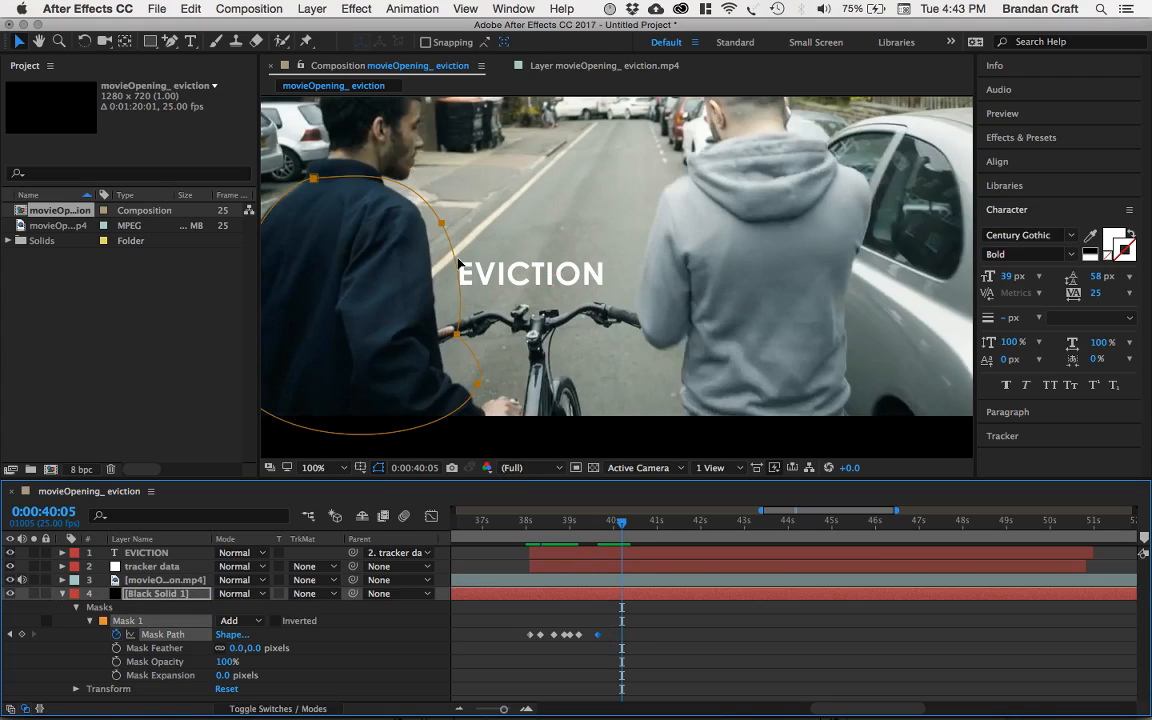
left_click_drag(455, 262, 429, 251)
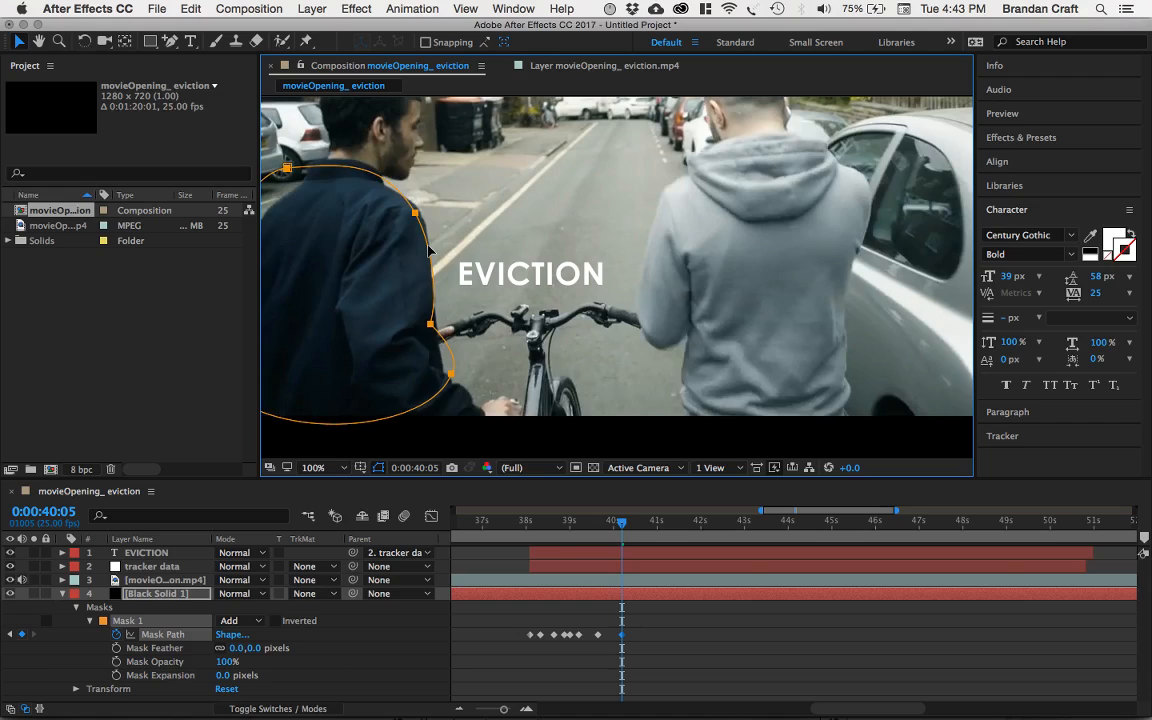
left_click(446, 324)
left_click(430, 325)
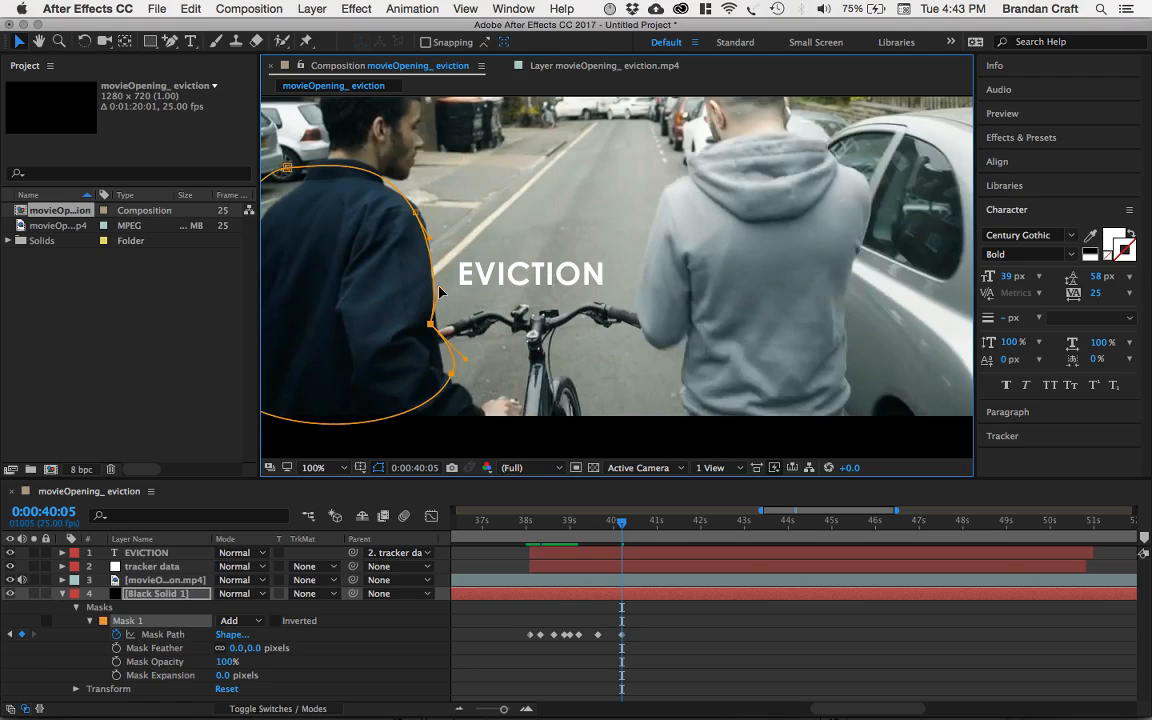
left_click_drag(440, 291, 435, 307)
Step: Try to smooth the handlebar-side vertex with the Convert Vertex tool and refit the handlebar-side, forearm and shoulder vertices to the jacket
left_click_drag(170, 41, 203, 49)
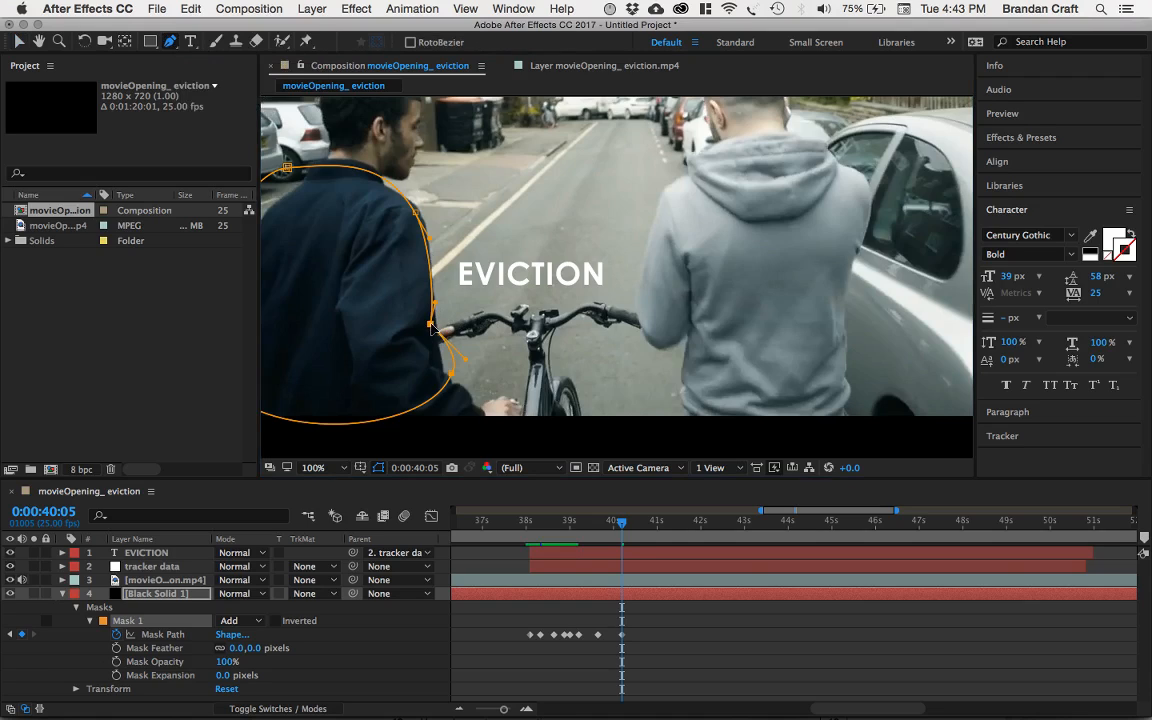
left_click_drag(172, 41, 210, 92)
left_click_drag(431, 324, 428, 285)
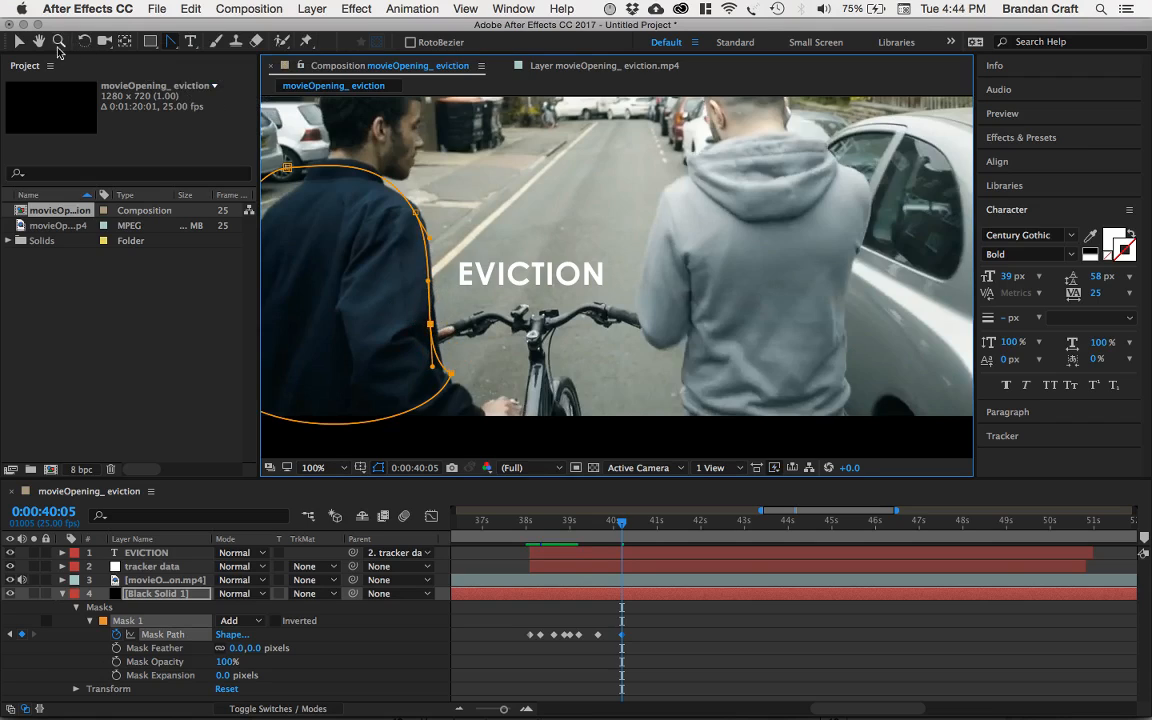
left_click(18, 41)
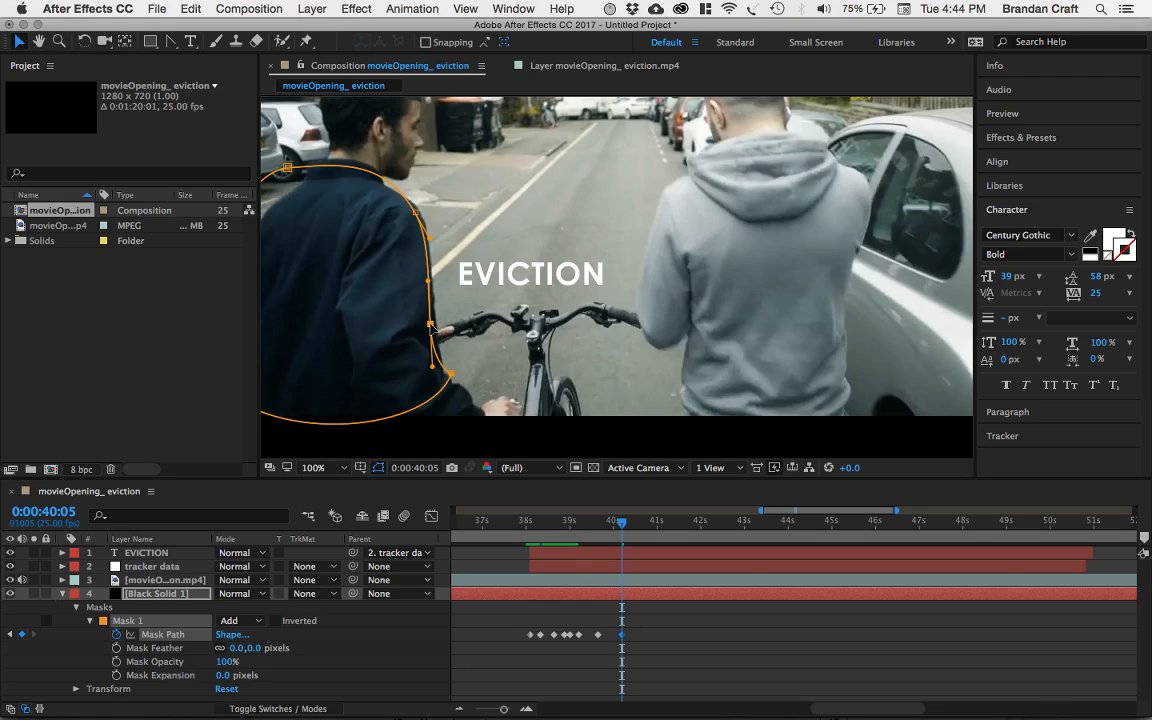
left_click_drag(430, 325, 437, 327)
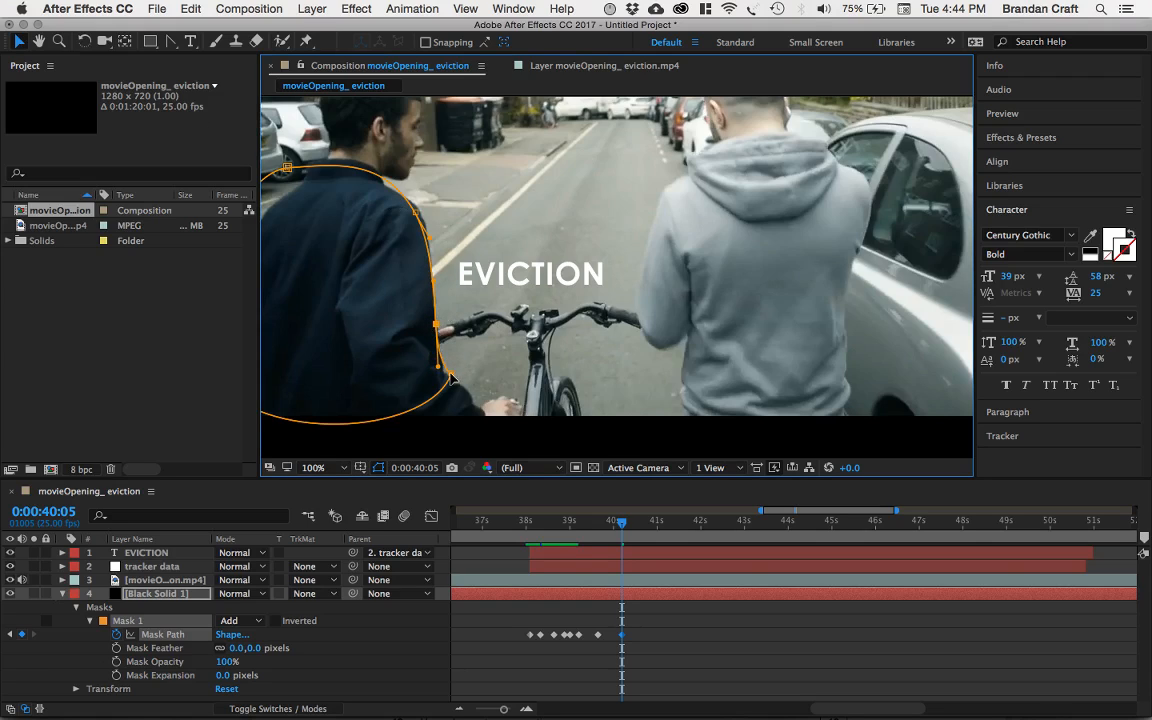
left_click_drag(450, 374, 446, 372)
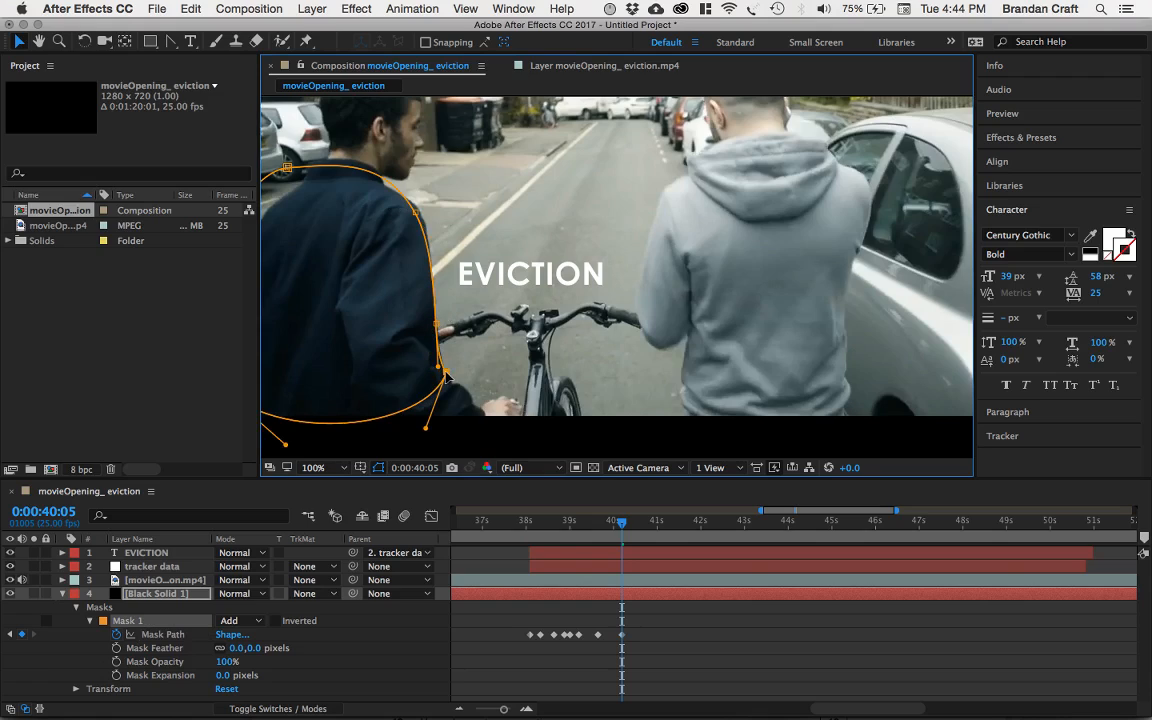
left_click_drag(416, 212, 416, 206)
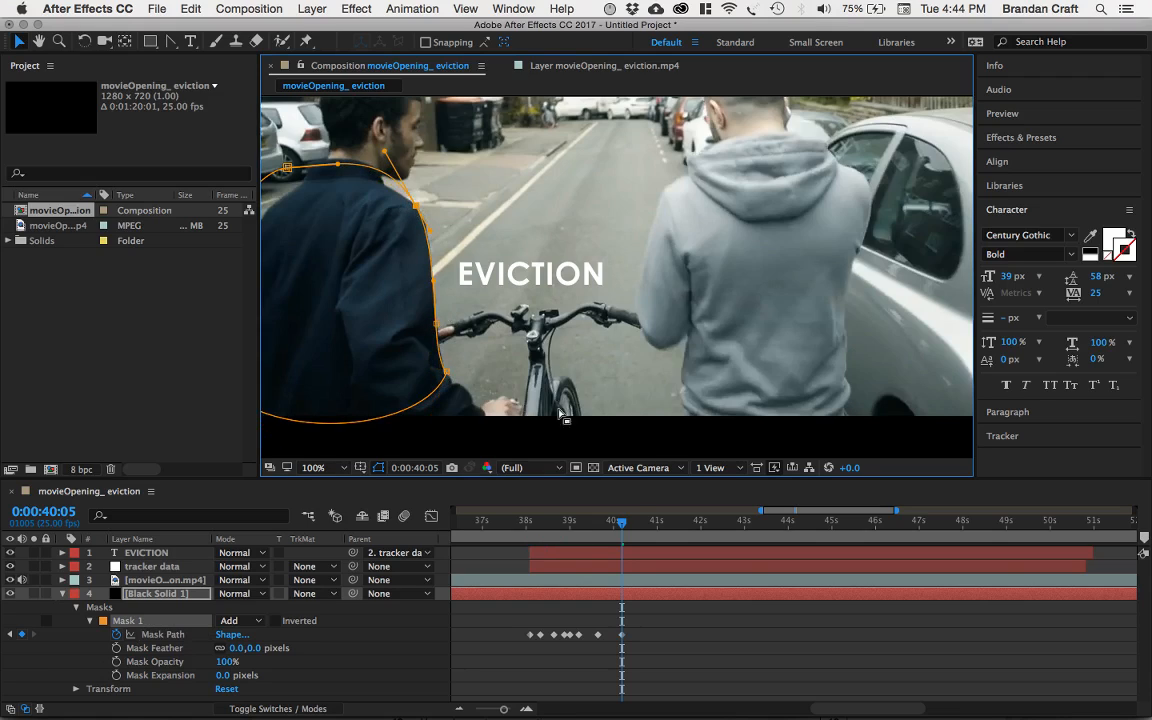
Step: Check the mask around 0:00:39:18, then undo the vertex conversion and vertex moves made at 0:00:40:05
left_click_drag(621, 522, 603, 530)
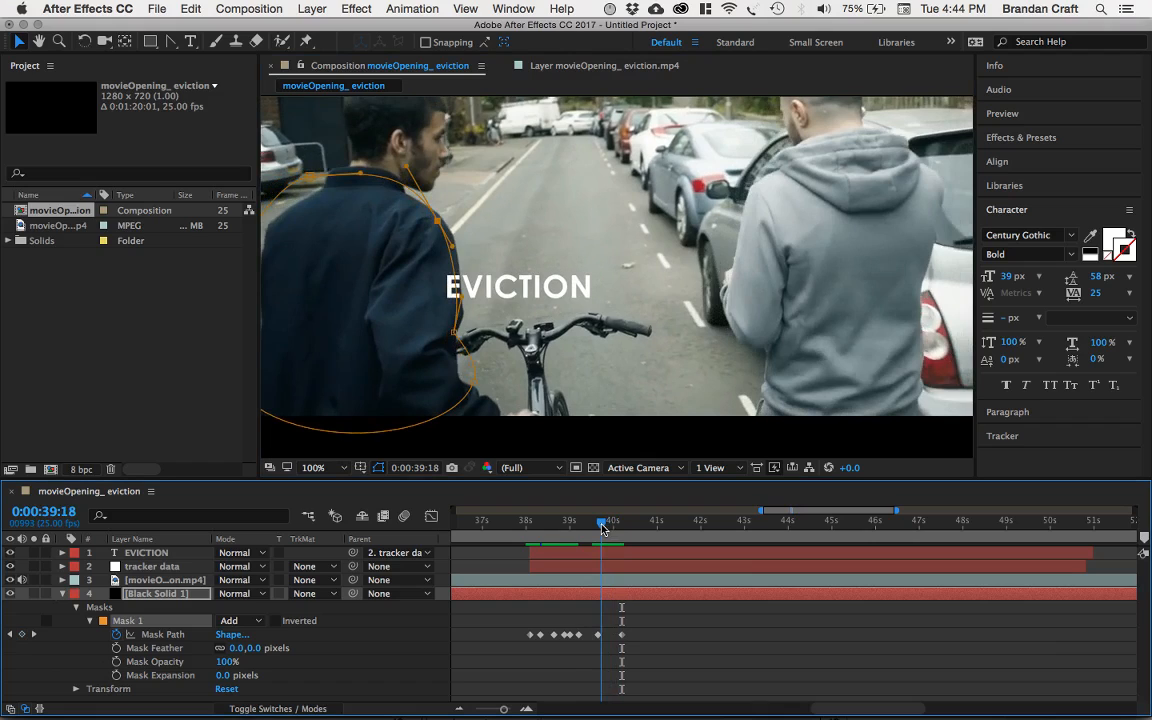
key("k")
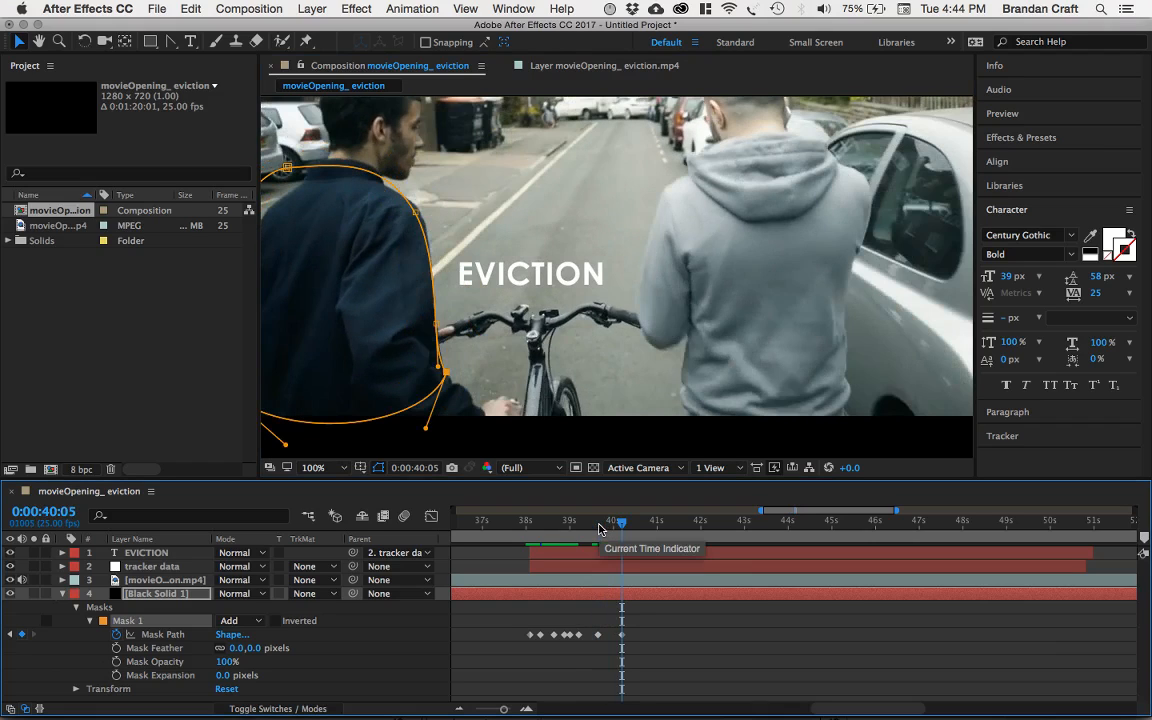
key("super+z")
key("super+z")
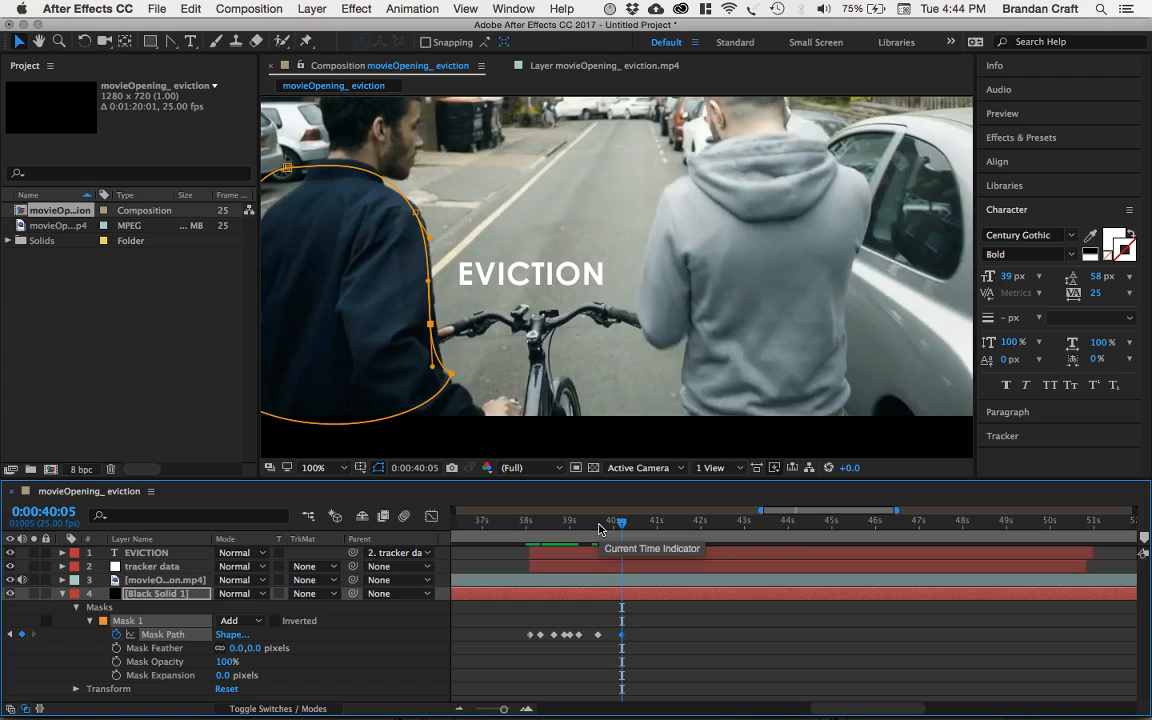
key("super+z")
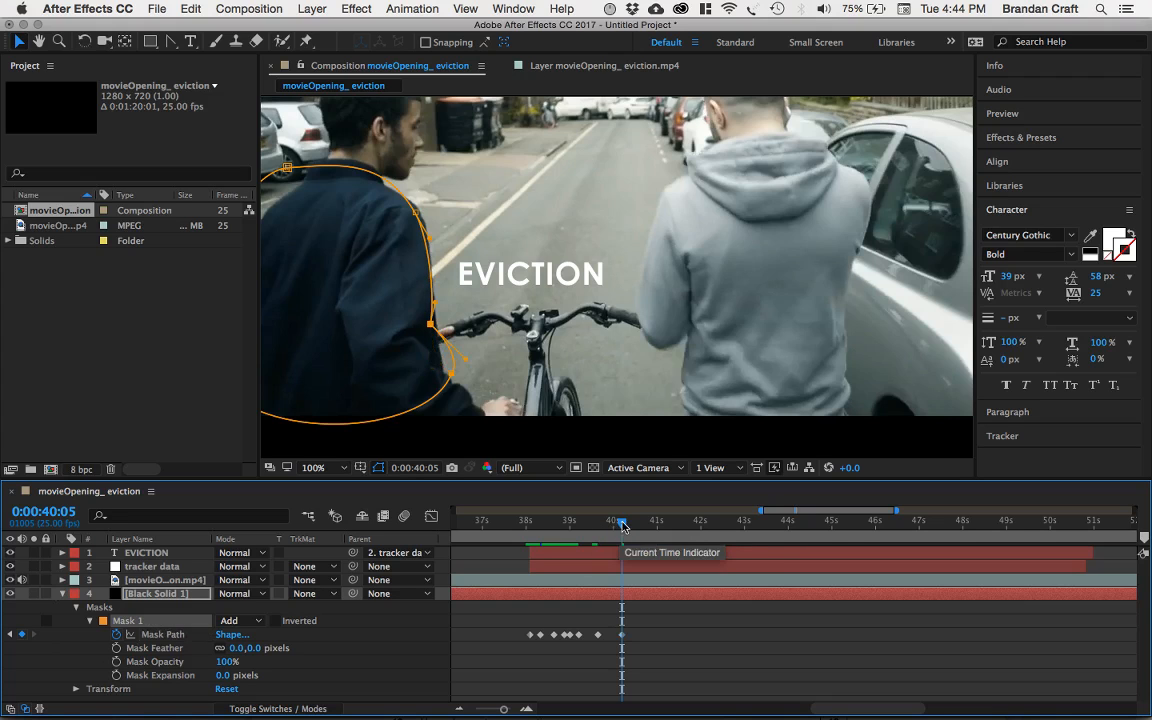
Step: At 0:00:39:22, keyframe the mask path by shifting the whole mask so its edge meets the jacket's sleeve
mouse_move(621, 522)
left_mouse_down()
mouse_move(600, 527)
mouse_move(610, 527)
left_mouse_up()
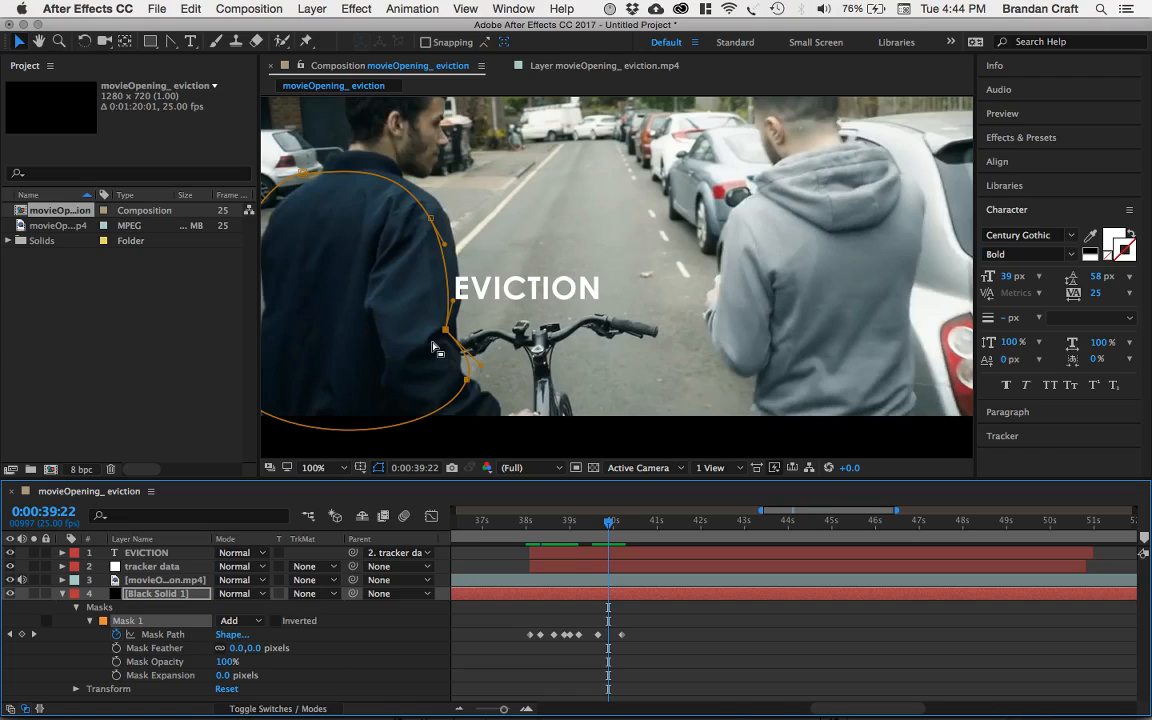
left_click(598, 636)
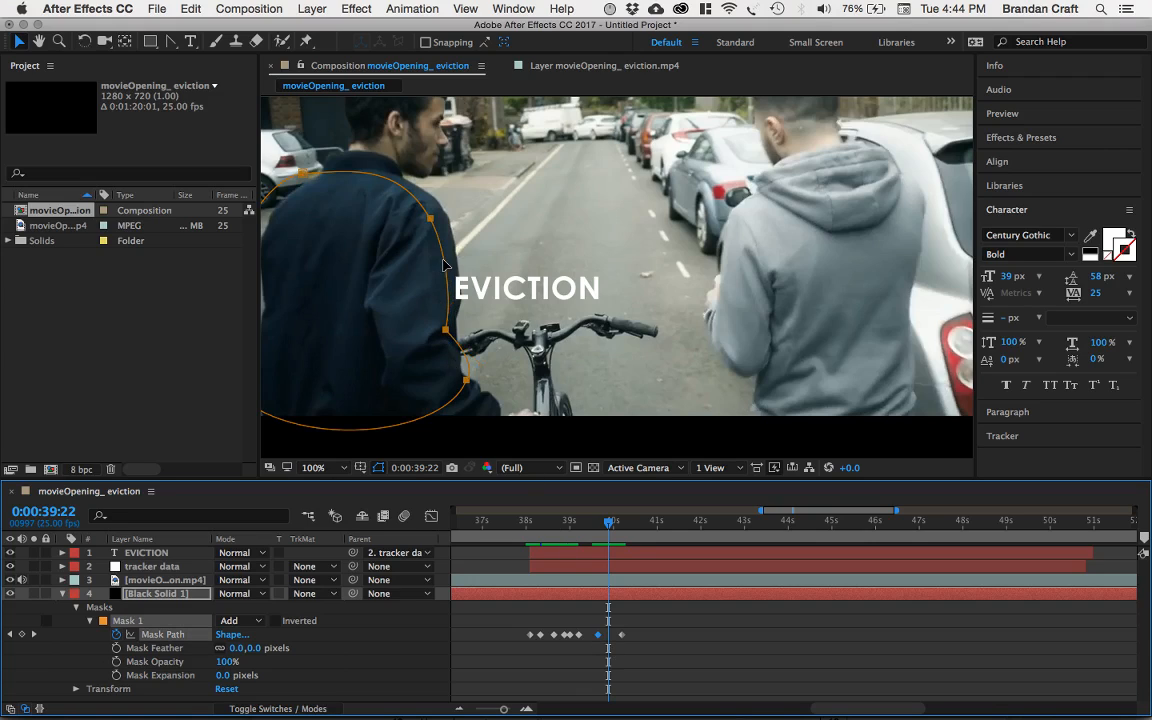
left_click_drag(445, 265, 456, 259)
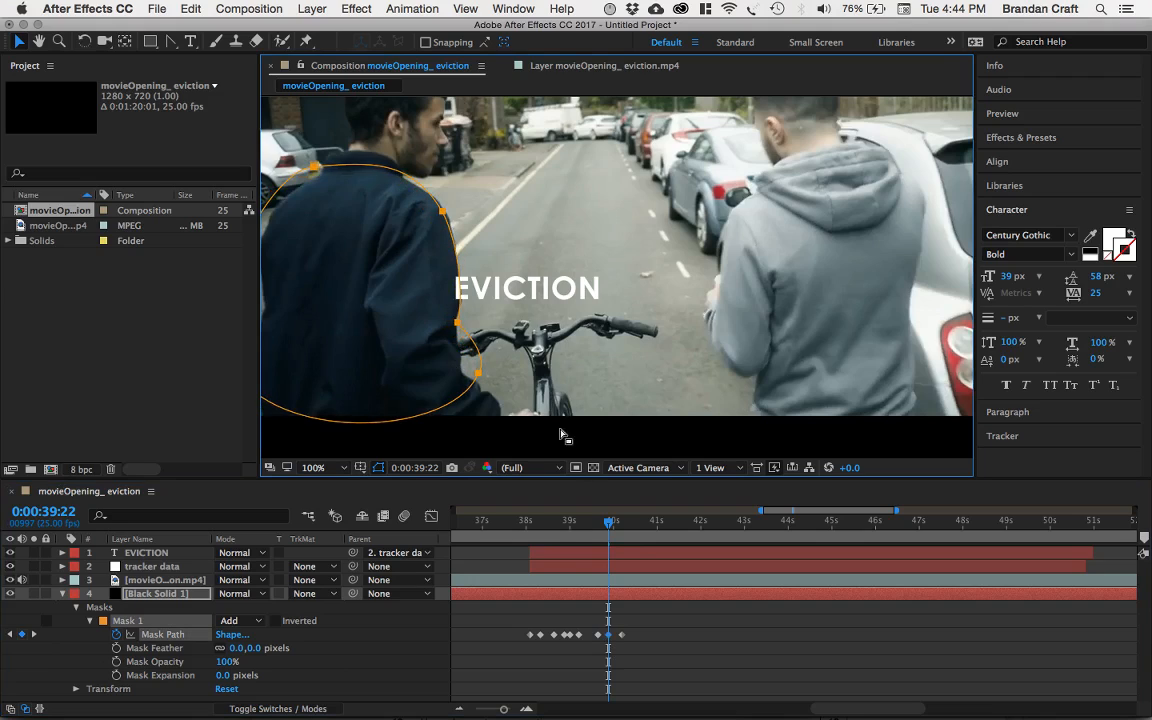
Step: At 0:00:40:01, keyframe the mask path by nudging the whole mask onto the sleeve's edge, and check it at 0:00:40:05
left_click_drag(610, 524, 617, 524)
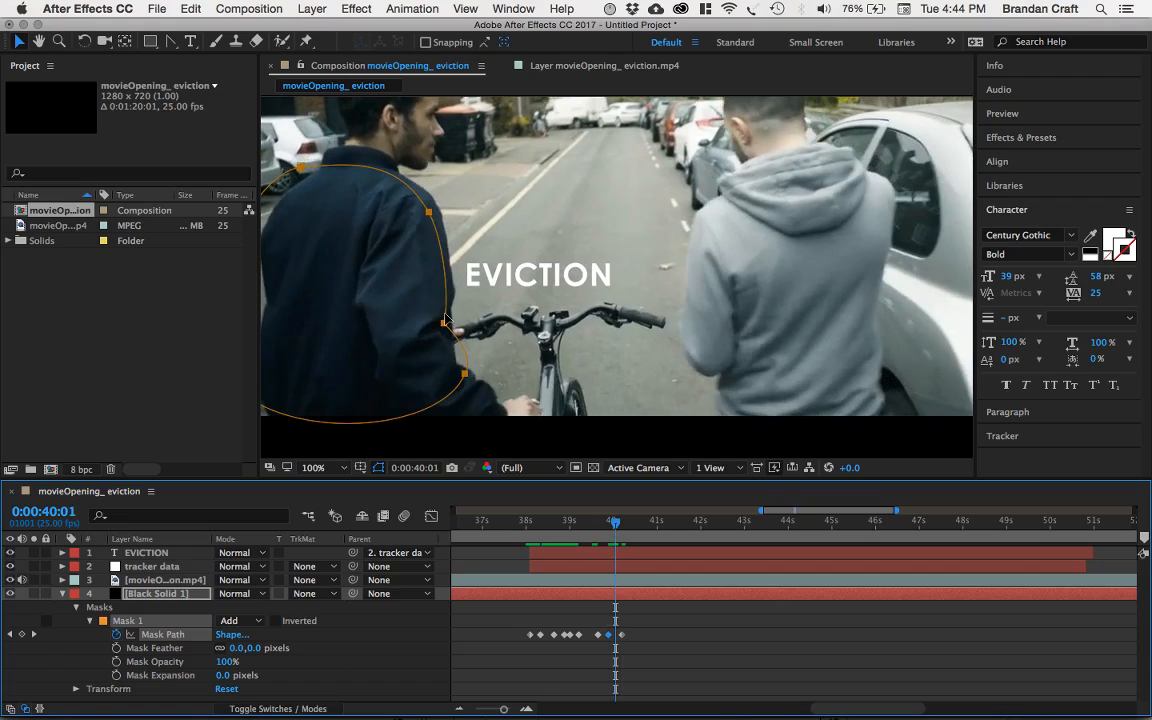
left_click_drag(445, 318, 450, 314)
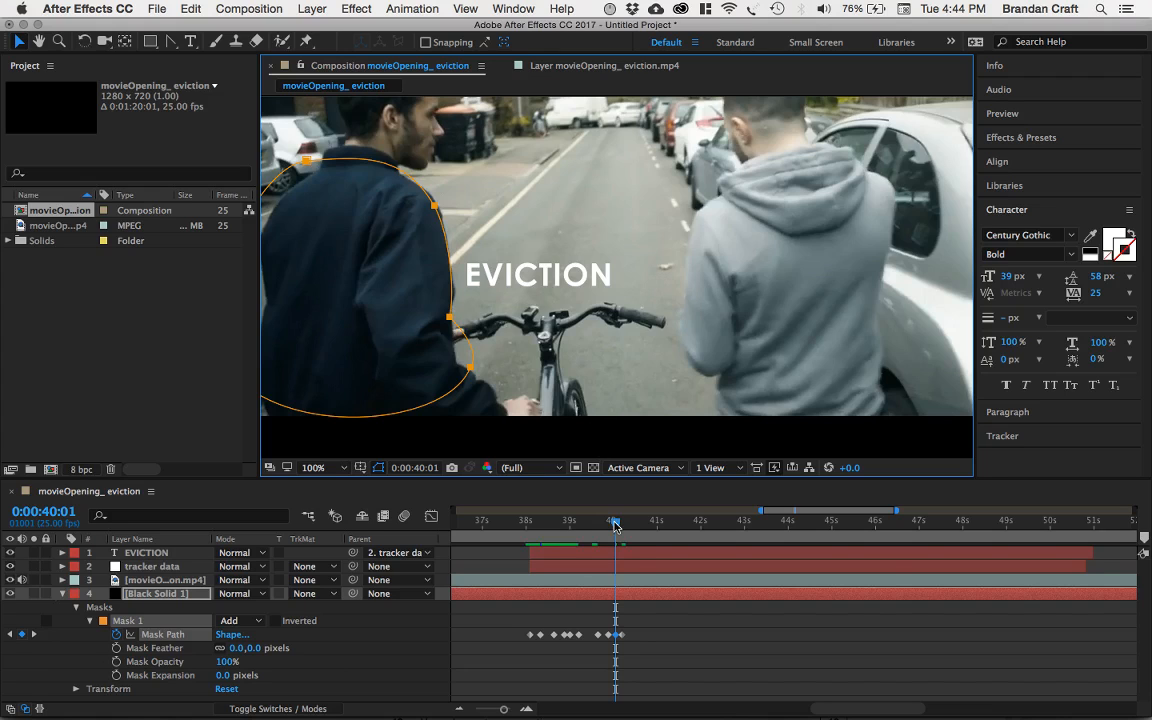
mouse_move(615, 524)
left_mouse_down()
mouse_move(530, 532)
mouse_move(632, 530)
mouse_move(621, 543)
left_mouse_up()
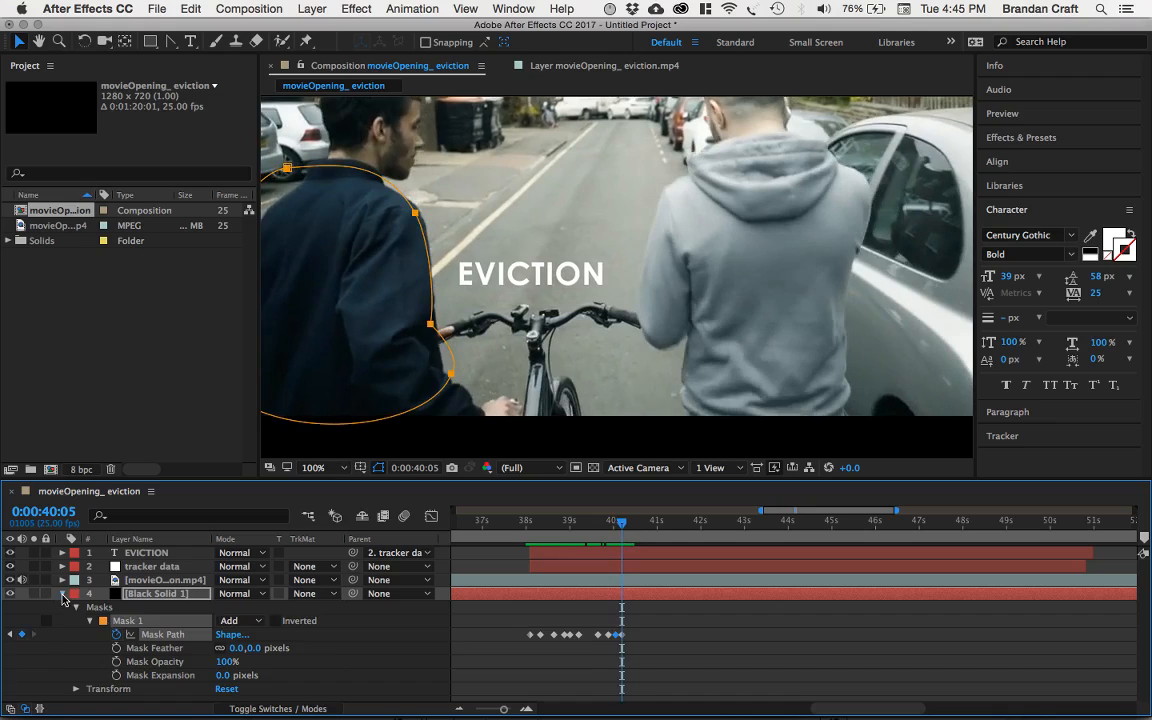
Step: Collapse the Black Solid 1 layer, move it above the EVICTION layer in the stack, and go to 0:00:39:01
left_click(62, 594)
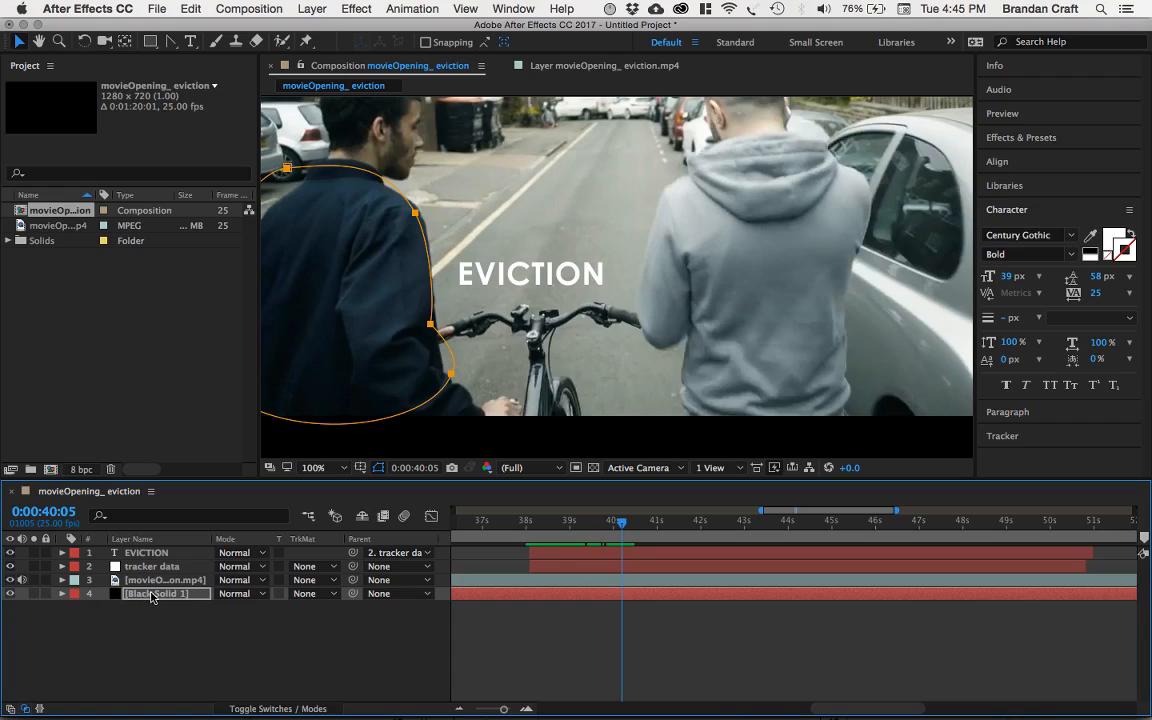
left_click_drag(152, 596, 147, 553)
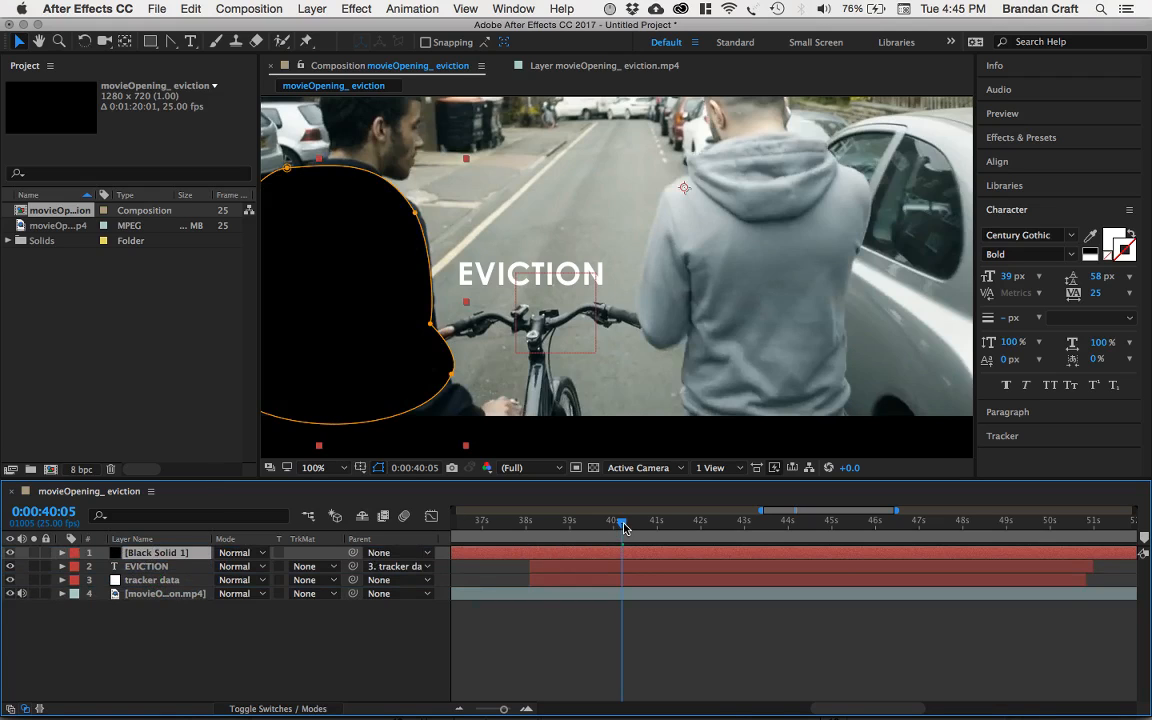
left_click_drag(623, 527, 574, 525)
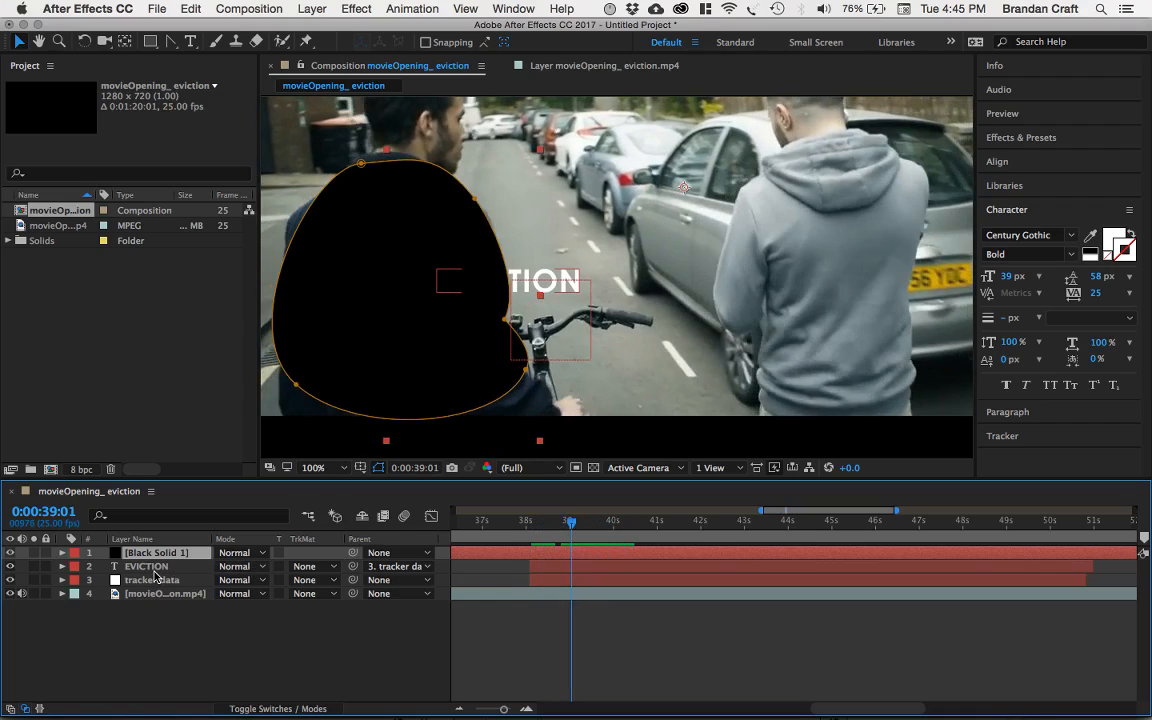
left_click(148, 567)
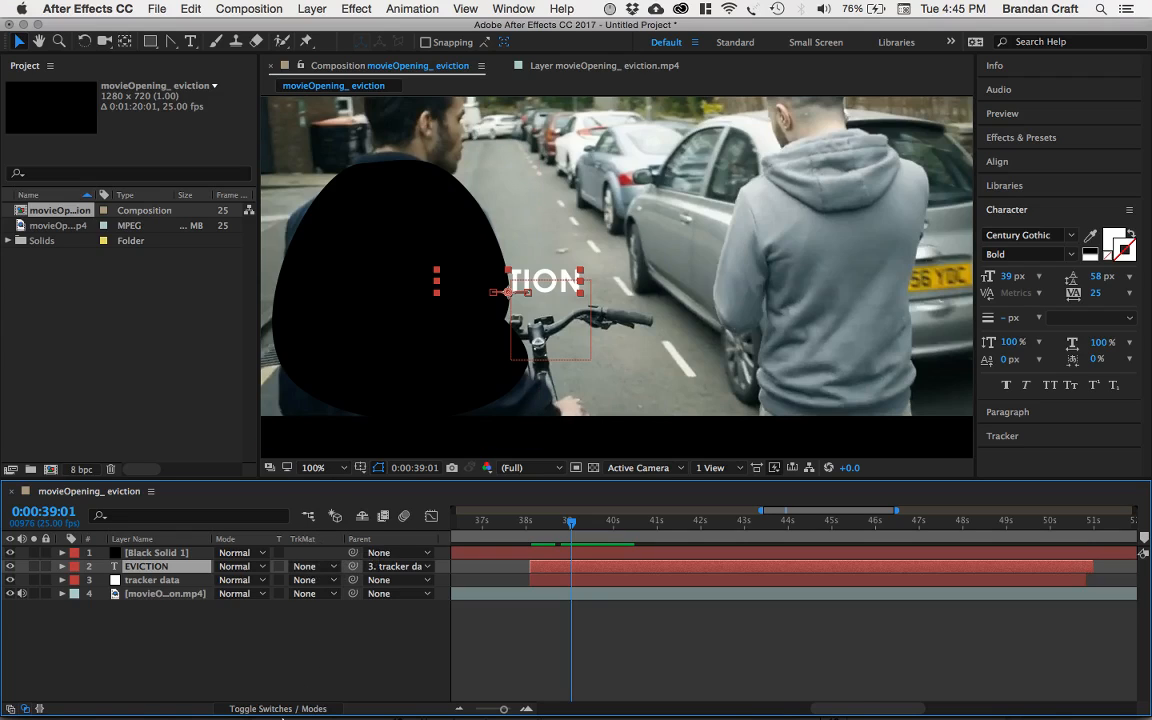
left_click(265, 710)
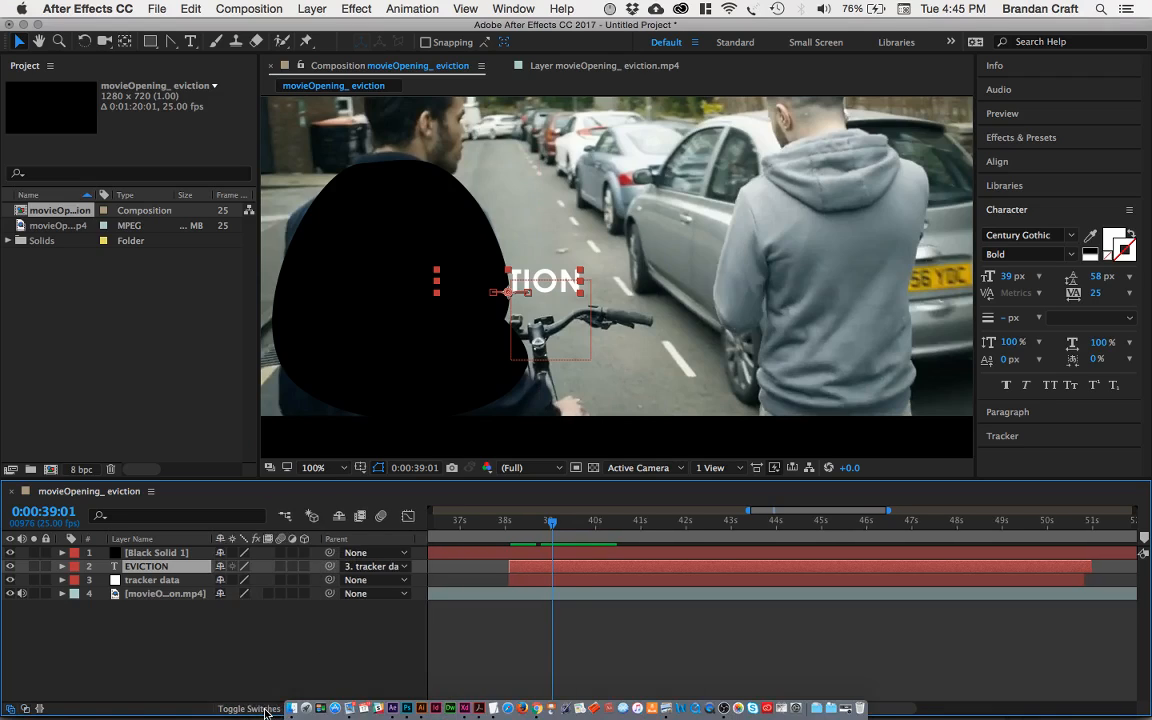
left_click(265, 710)
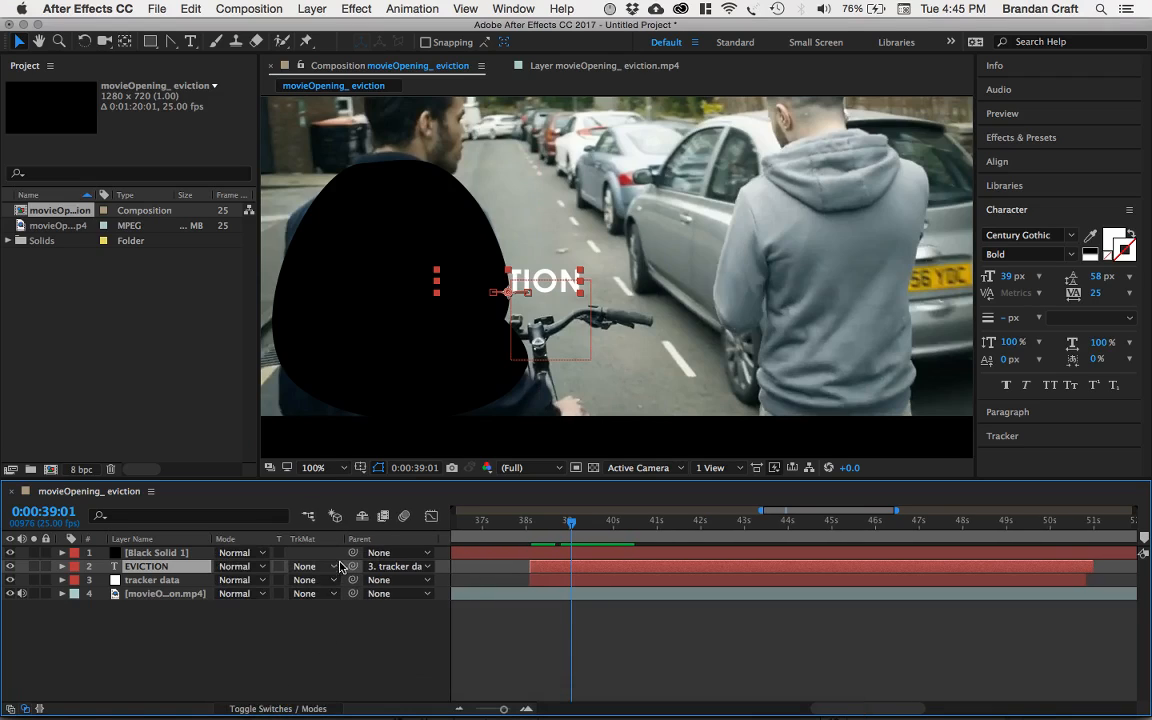
right_click(423, 541)
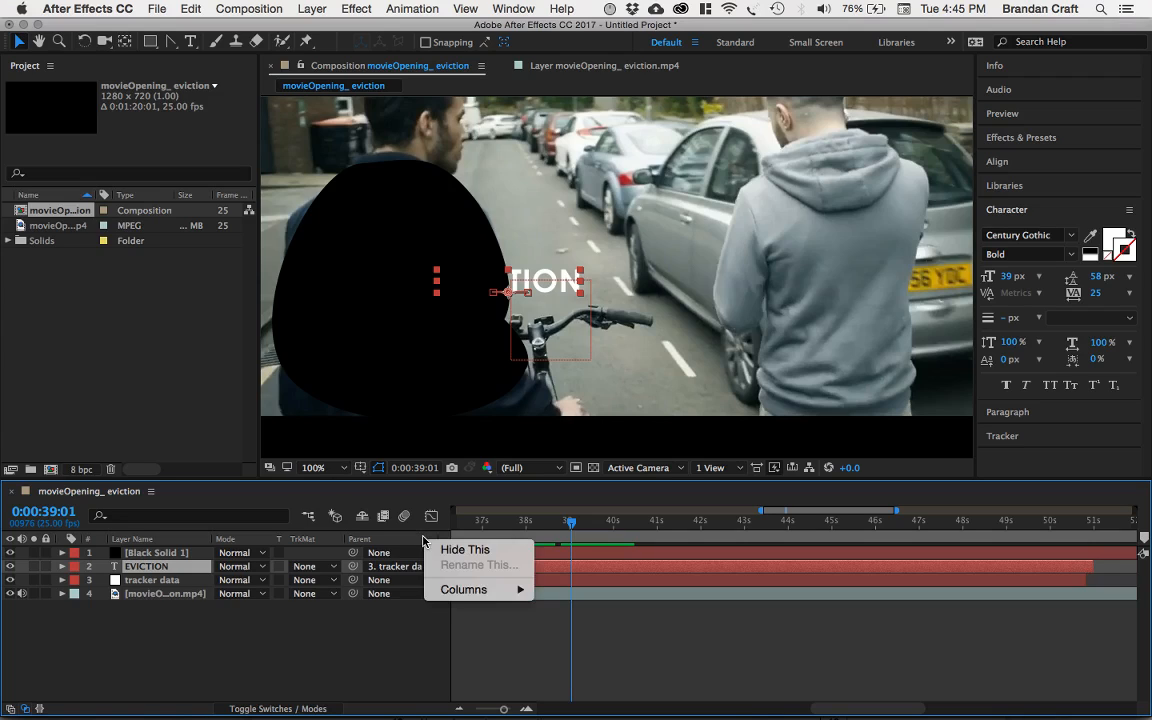
mouse_move(455, 589)
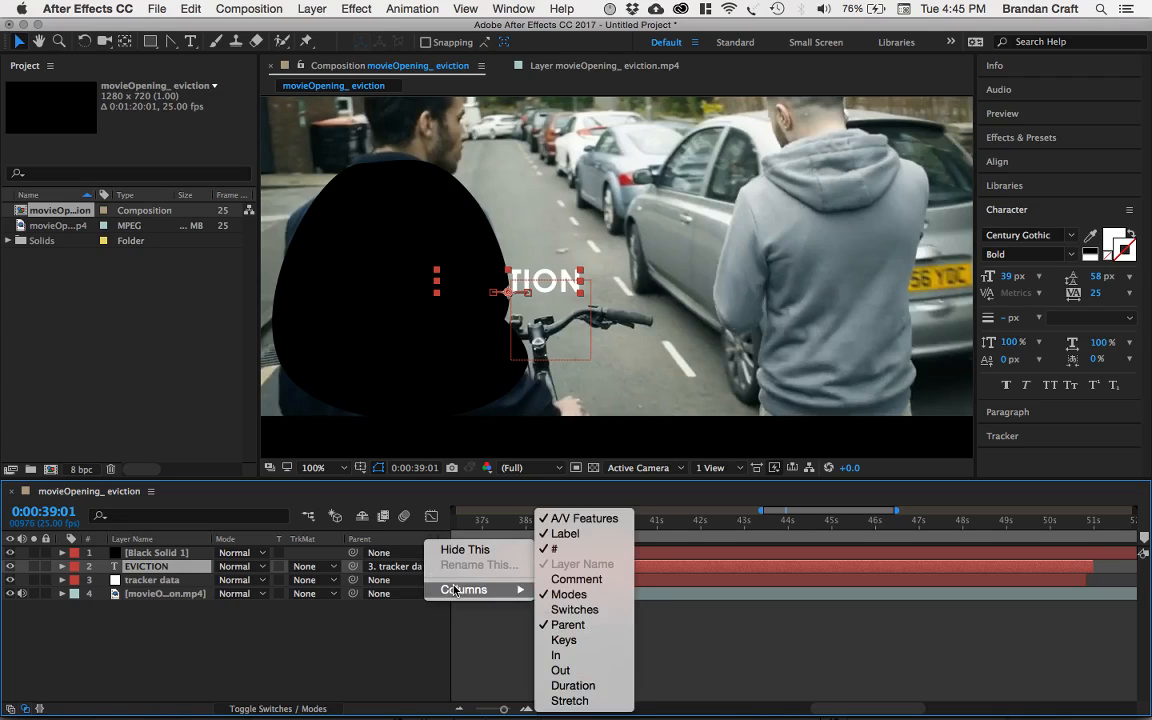
left_click(401, 650)
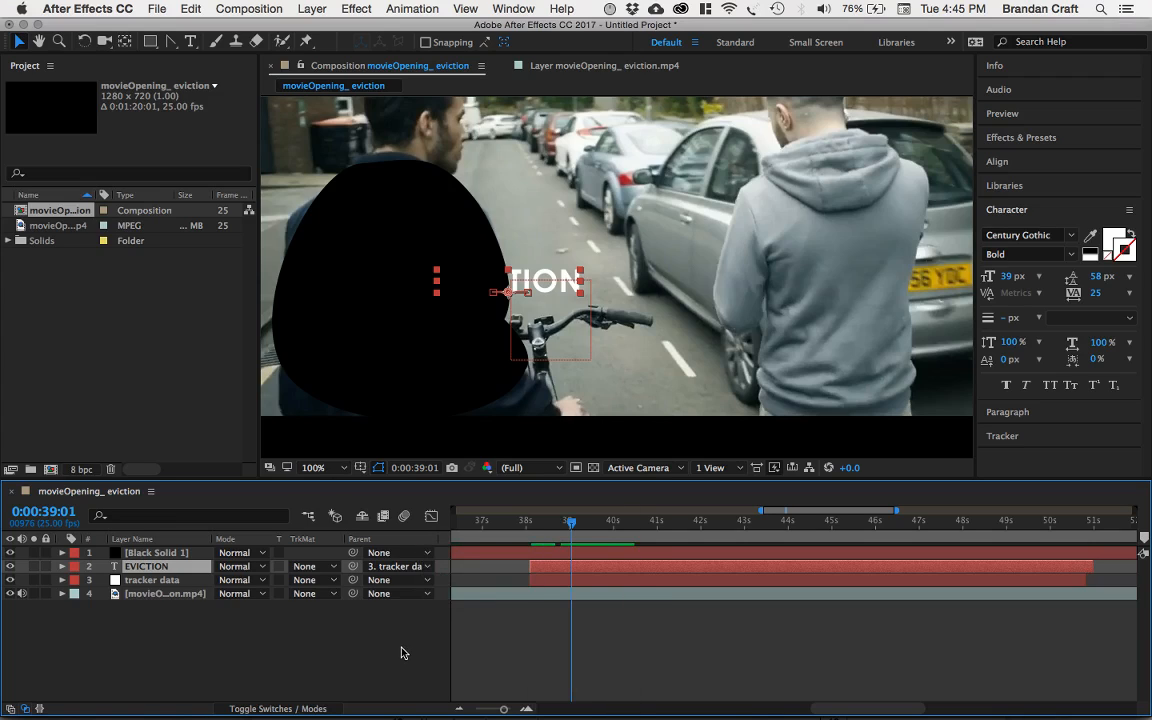
Step: Set the EVICTION layer's track matte to Alpha Inverted Matte using Black Solid 1, and check the result at 0:00:38:24
left_click(333, 568)
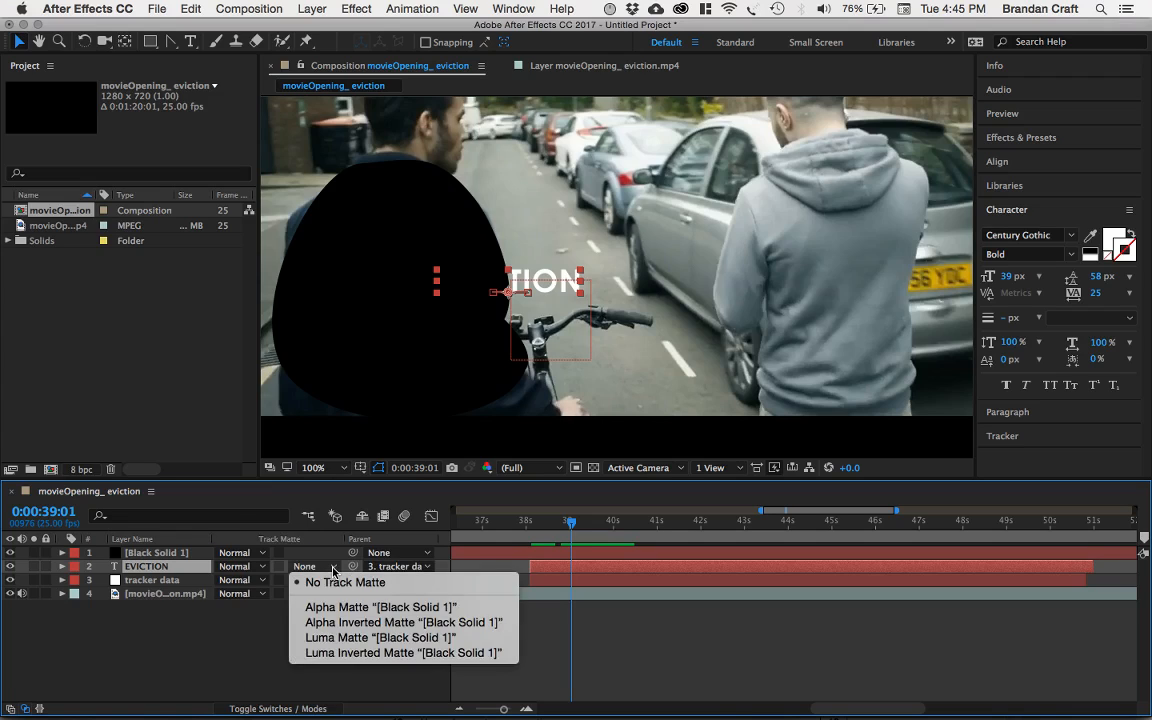
left_click(338, 622)
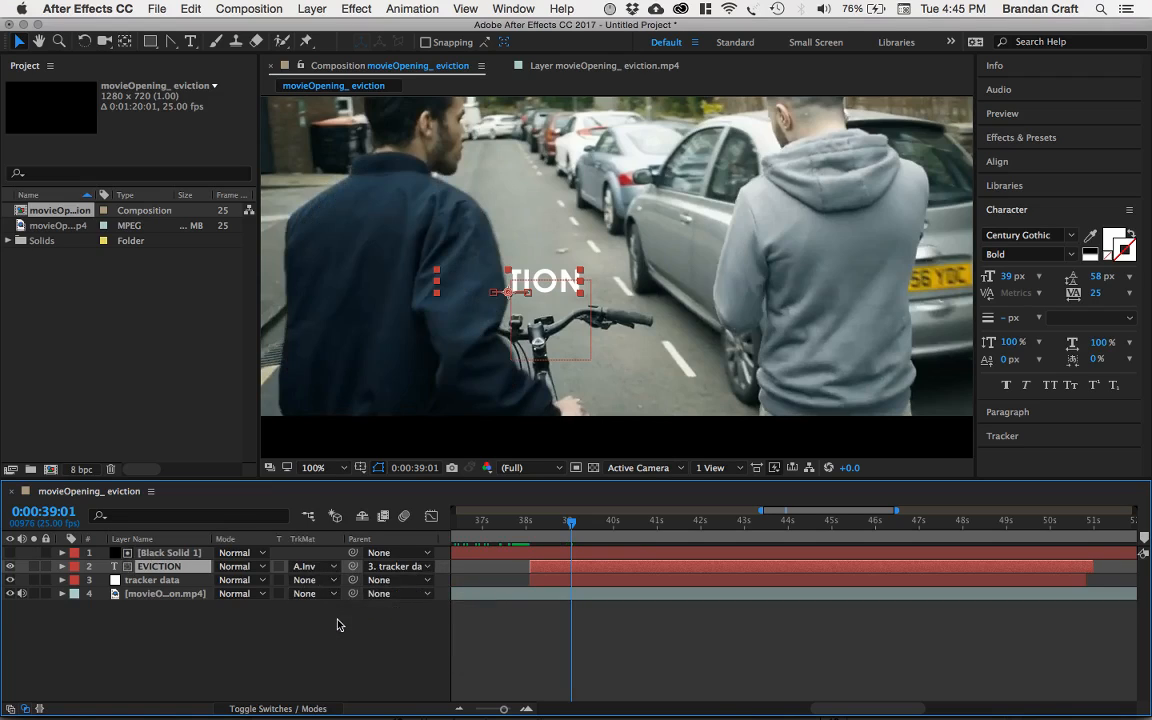
mouse_move(571, 527)
left_mouse_down()
mouse_move(612, 524)
mouse_move(537, 525)
mouse_move(615, 530)
mouse_move(568, 527)
left_mouse_up()
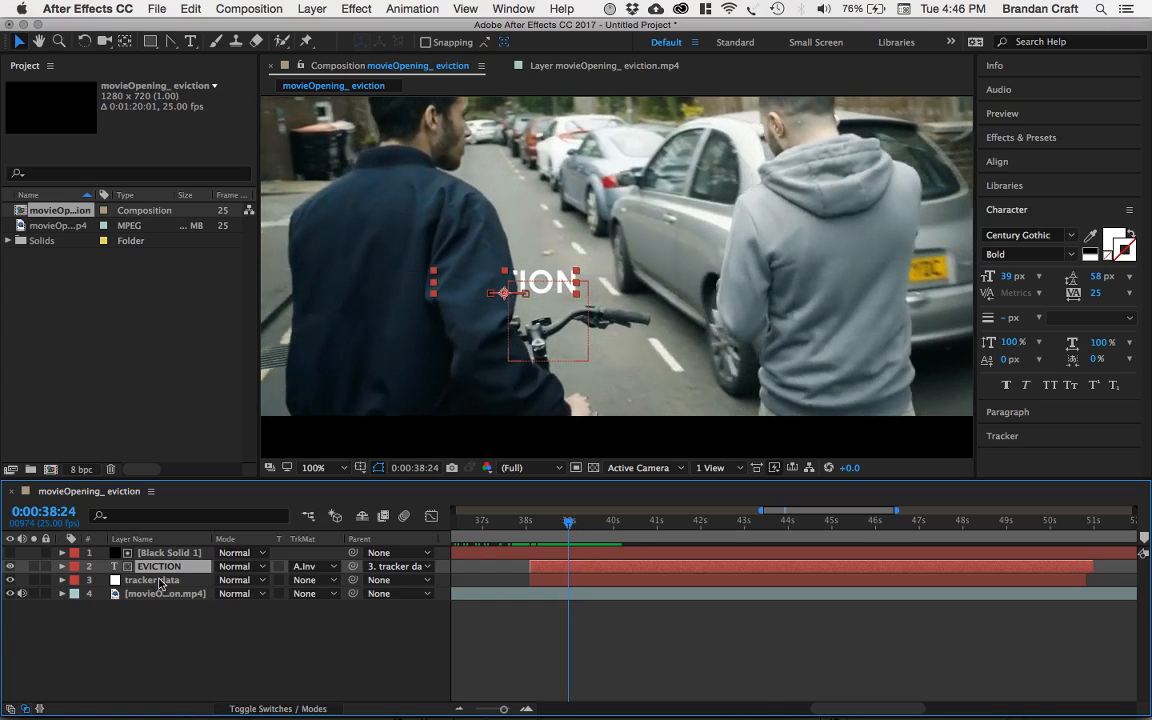
Step: Set the feather of Mask 1 on Black Solid 1 to 3 pixels, check it at 0:00:38:19, and collapse the layer
left_click(62, 553)
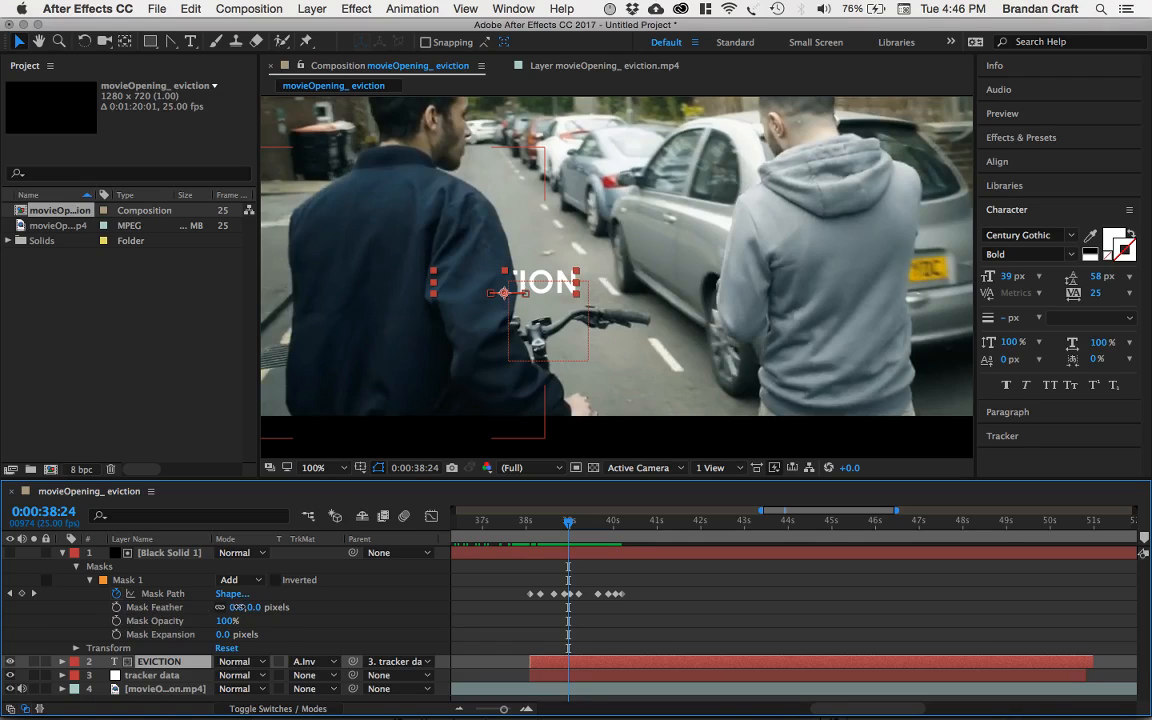
left_click_drag(240, 607, 244, 607)
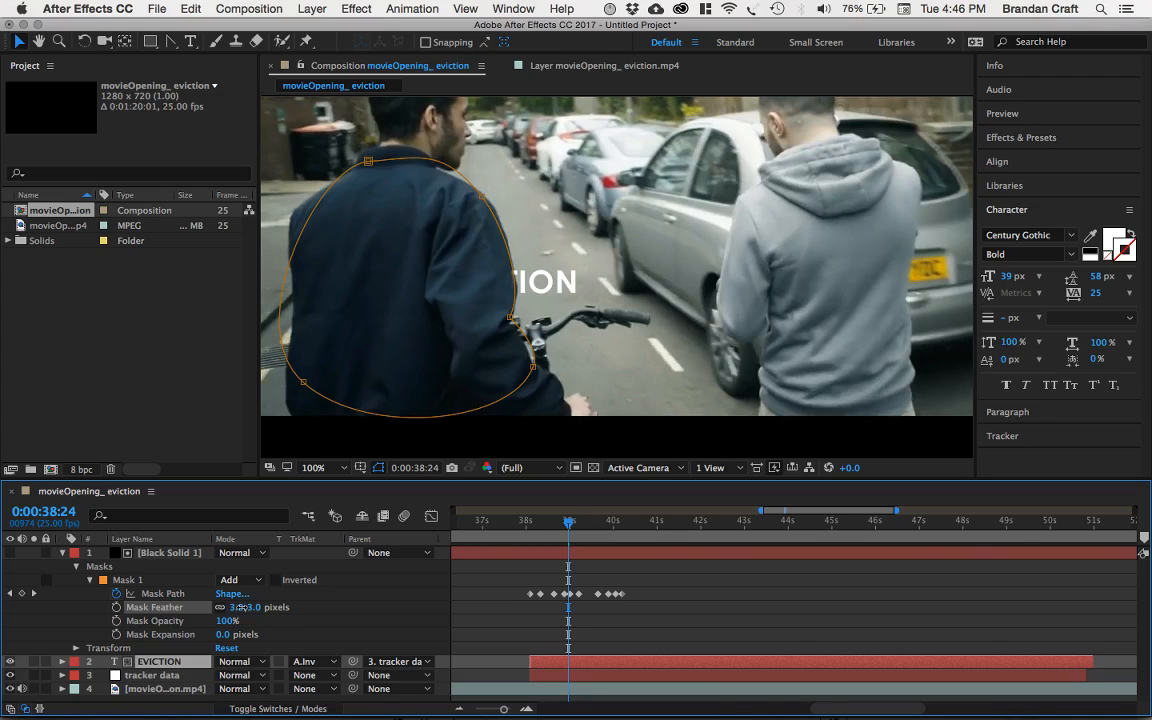
mouse_move(568, 521)
left_mouse_down()
mouse_move(549, 527)
mouse_move(559, 527)
left_mouse_up()
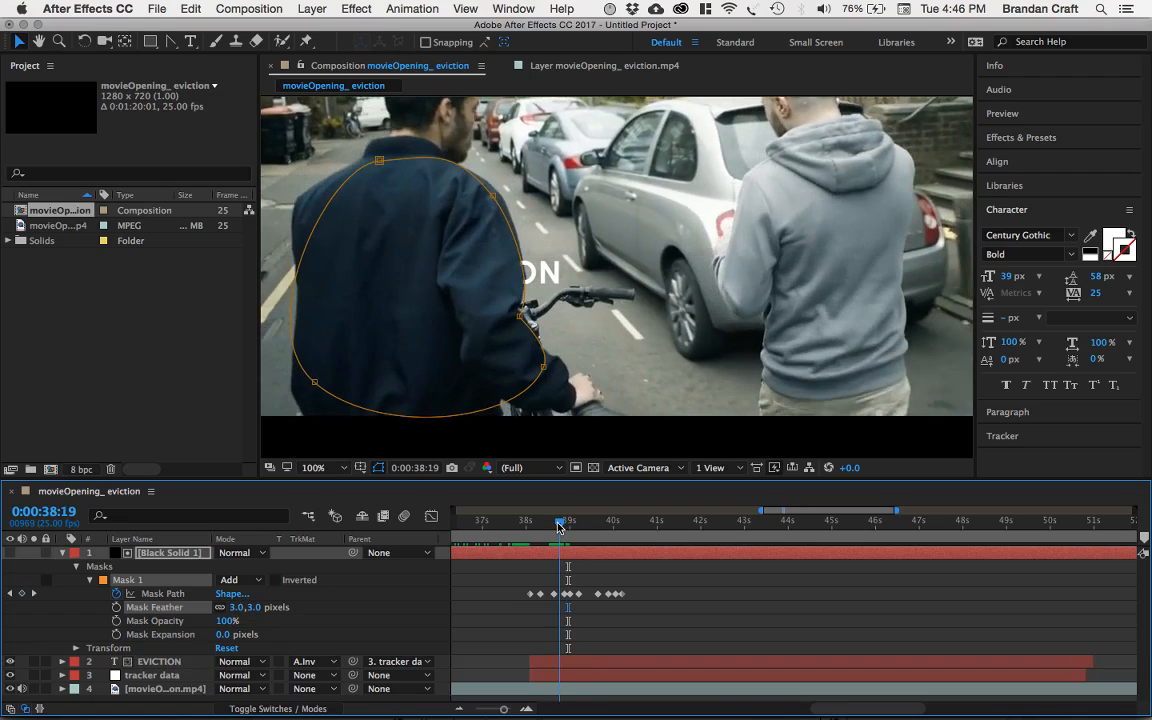
left_click(63, 554)
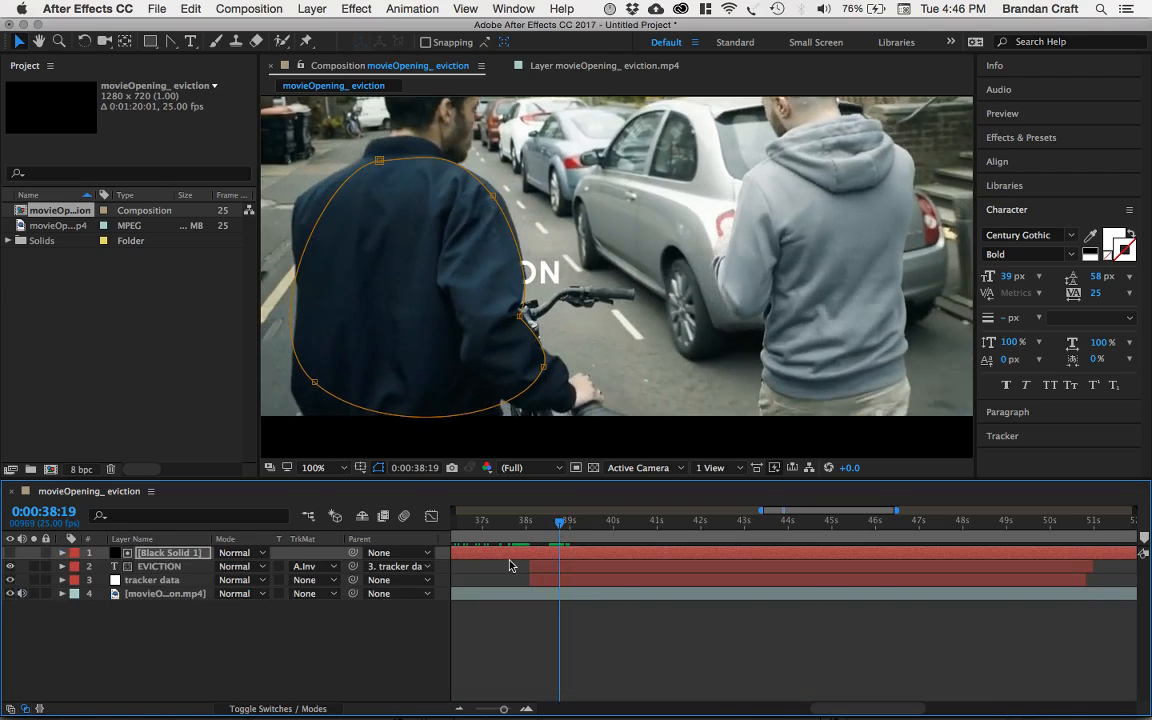
Step: Trim the end of the Black Solid 1 layer to 0:00:40:07
left_click_drag(559, 527, 627, 550)
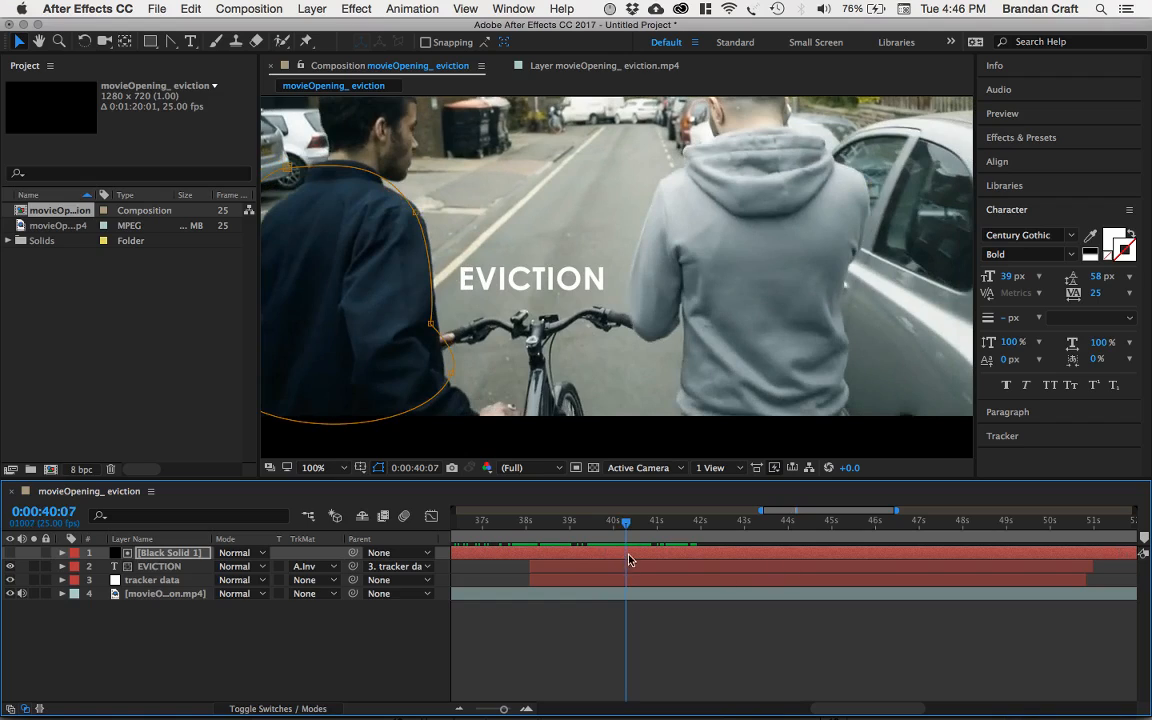
left_click(628, 554)
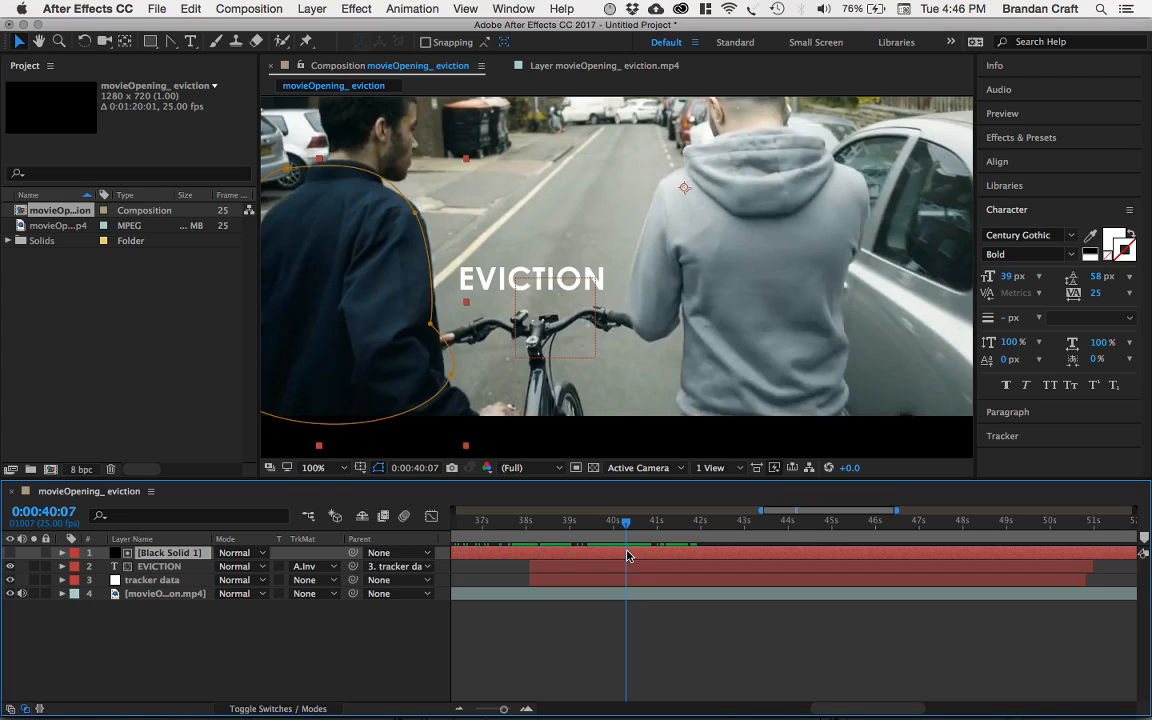
key("alt+bracketright")
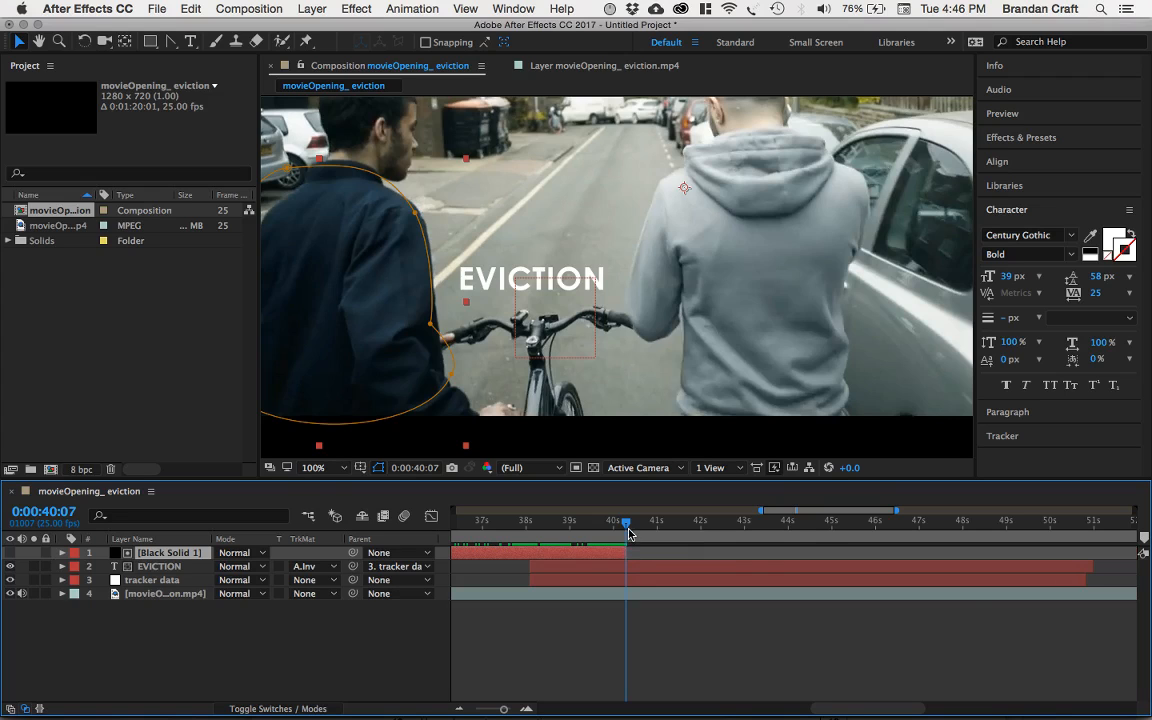
Step: Reveal the EVICTION layer's keyframed properties and add a Position keyframe with the current values at 0:00:41:21
left_click_drag(628, 527, 708, 556)
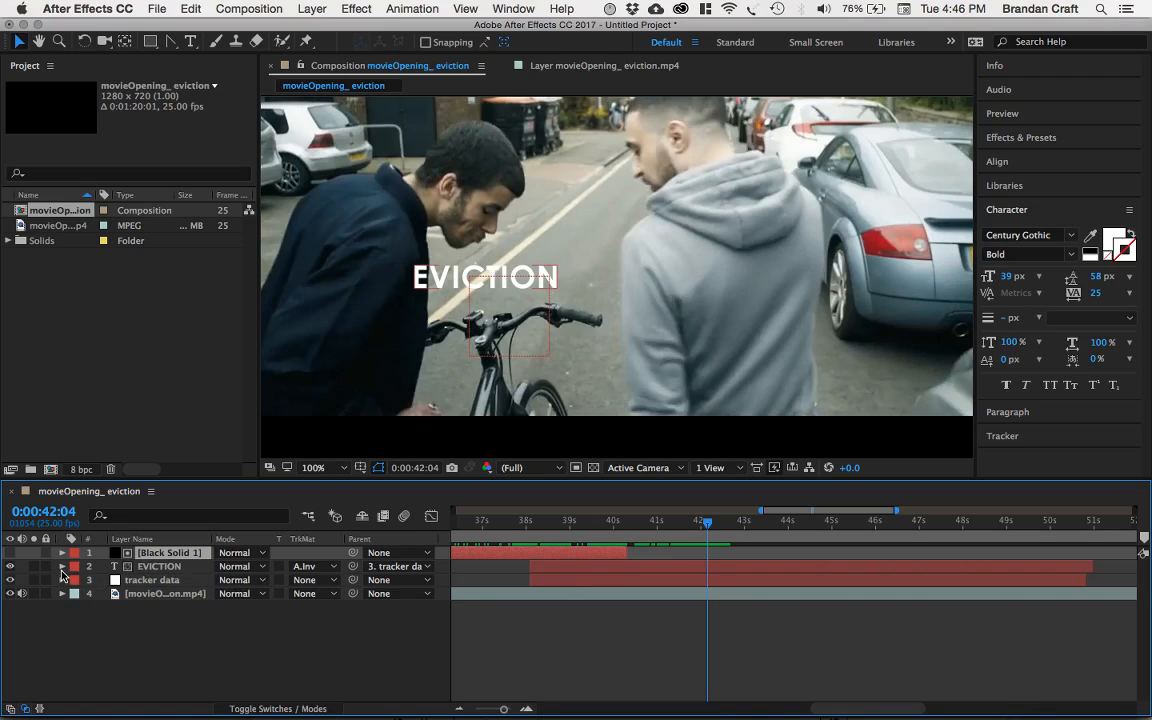
left_click(136, 568)
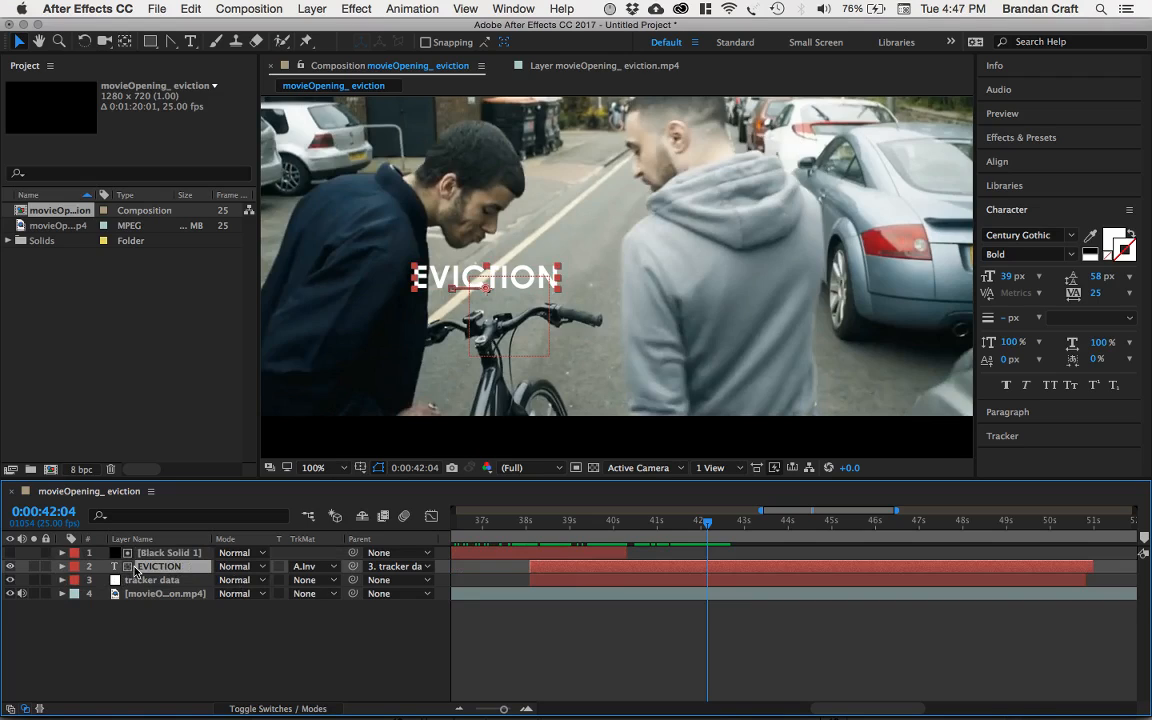
key("u")
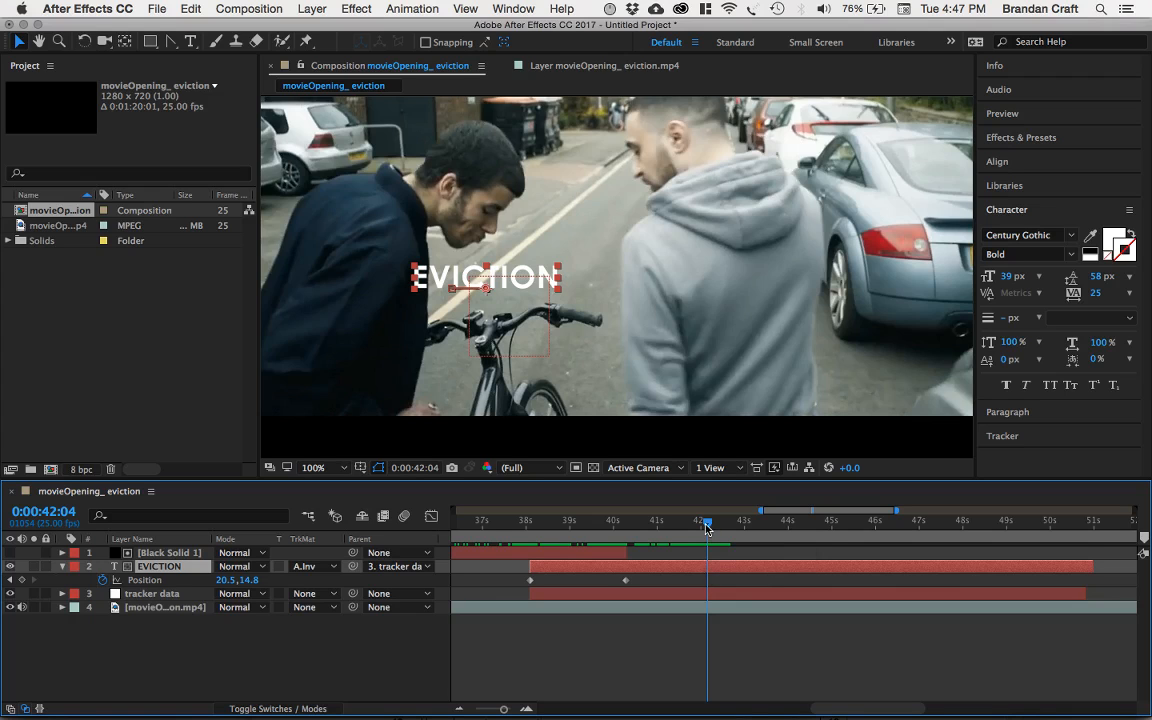
left_click_drag(708, 531, 694, 527)
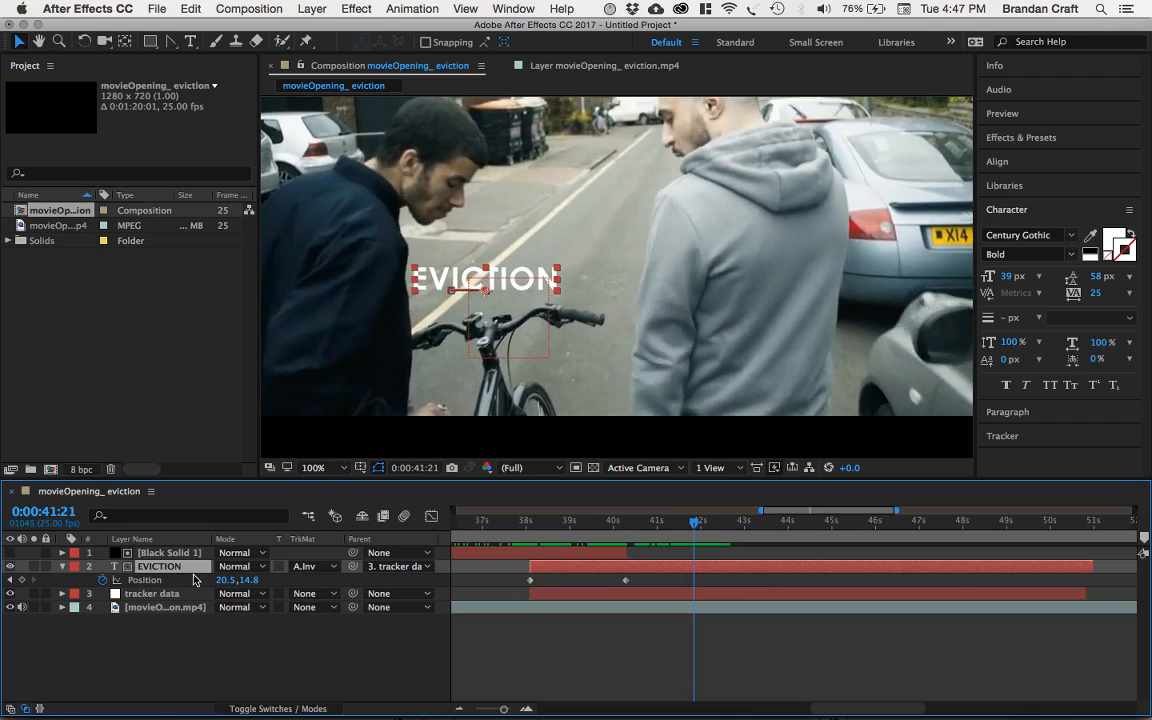
left_click(22, 581)
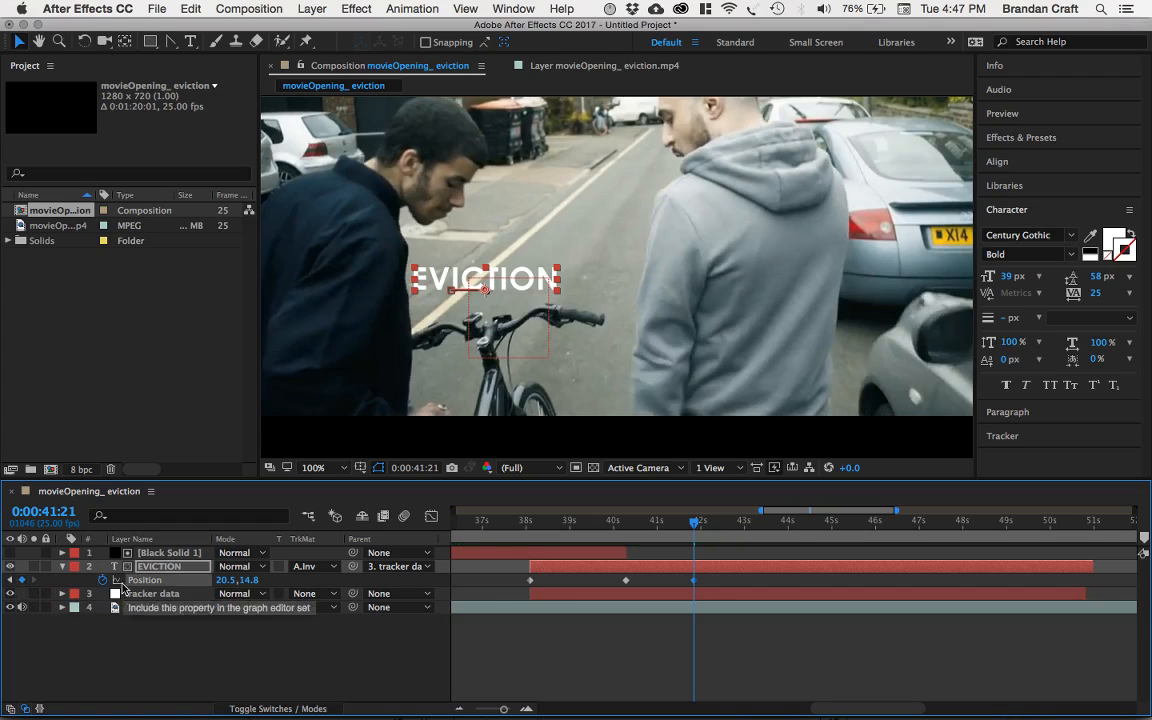
Step: Keyframe the EVICTION layer's horizontal position to 50.5 at 0:00:42:21 and to -10.5 at 0:00:43:19
left_click_drag(695, 528, 738, 522)
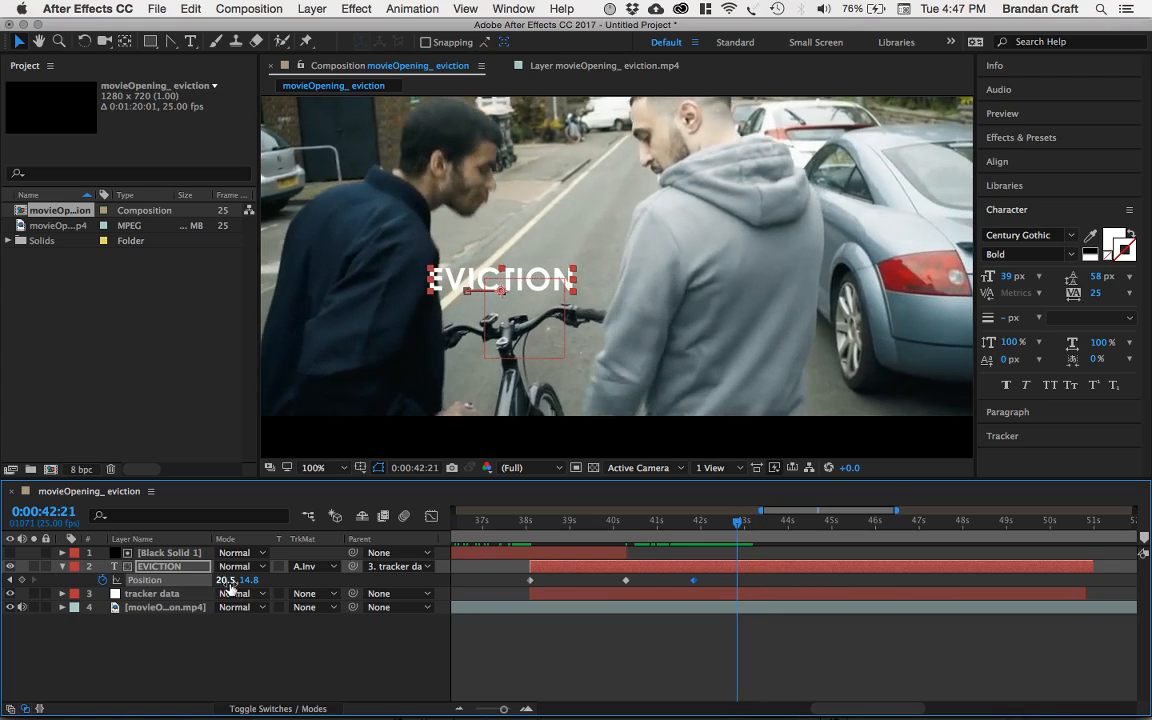
left_click_drag(222, 580, 232, 581)
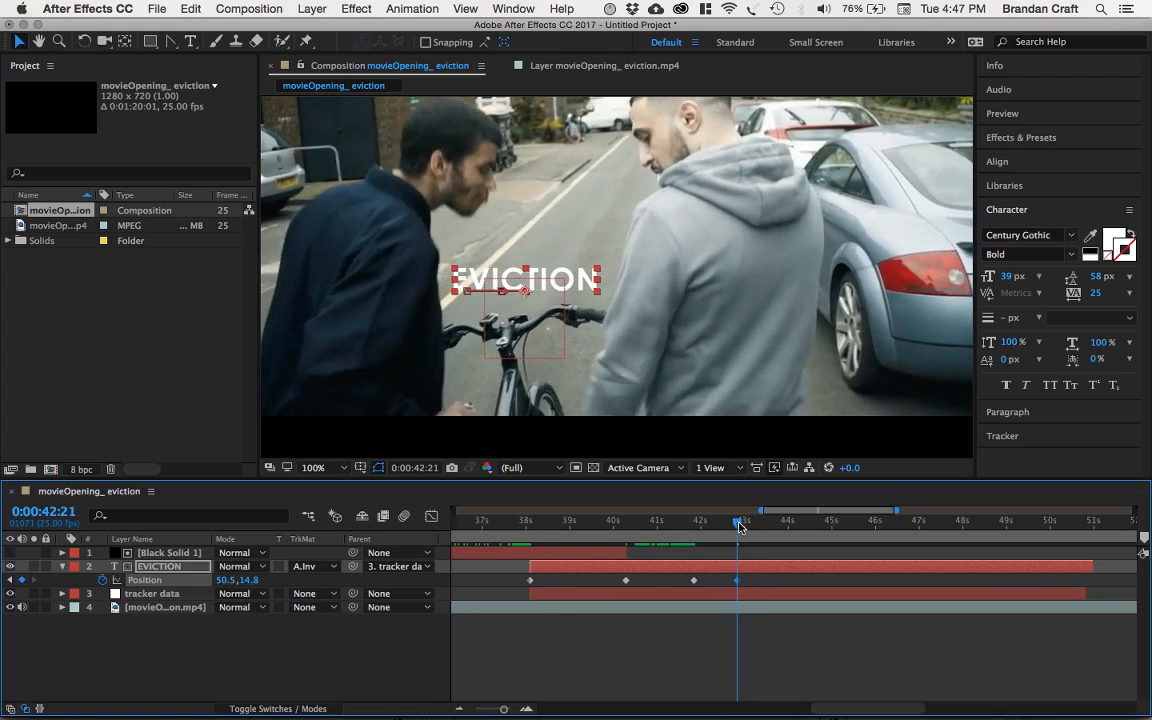
left_click_drag(738, 524, 780, 543)
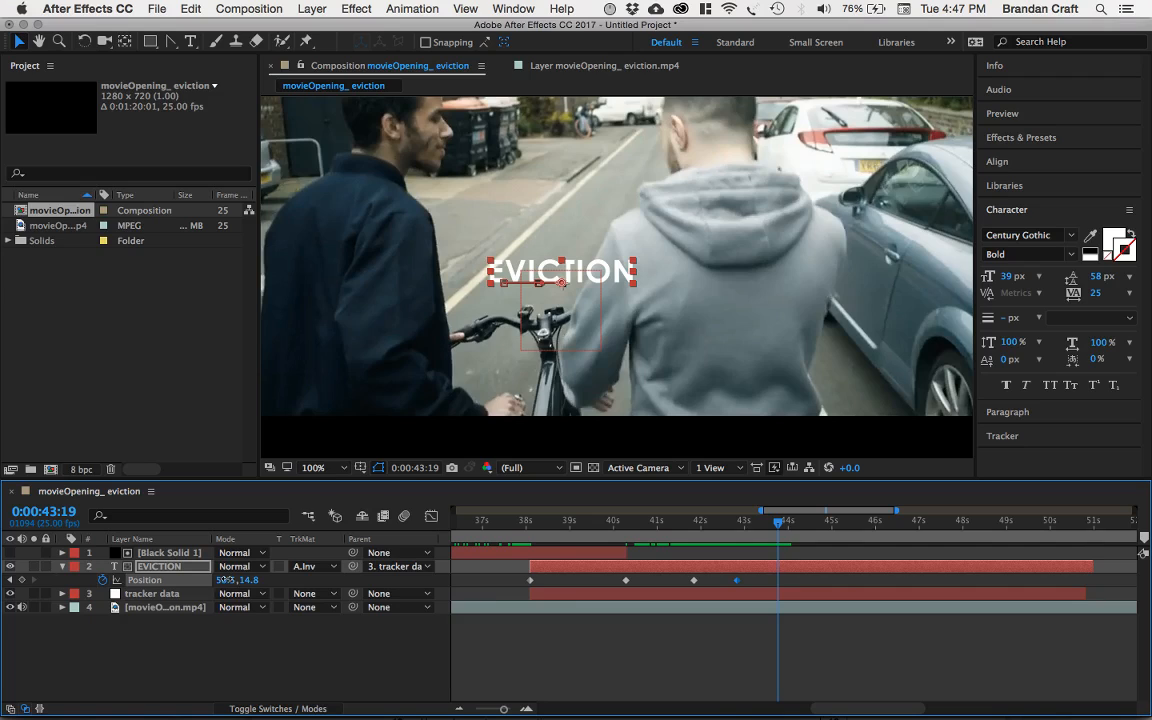
left_click_drag(224, 580, 179, 580)
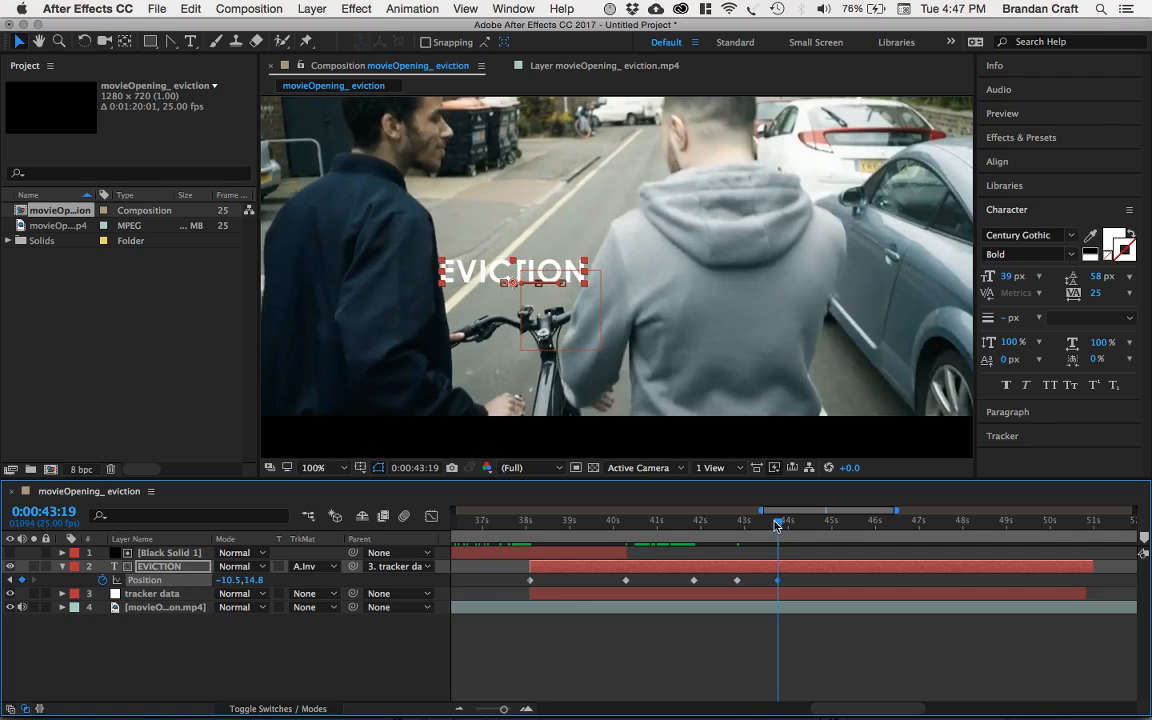
Step: Scrub through the title's new movement, then play a preview of the composition from 0:00:37:08
left_click(730, 522)
left_click_drag(726, 527, 872, 540)
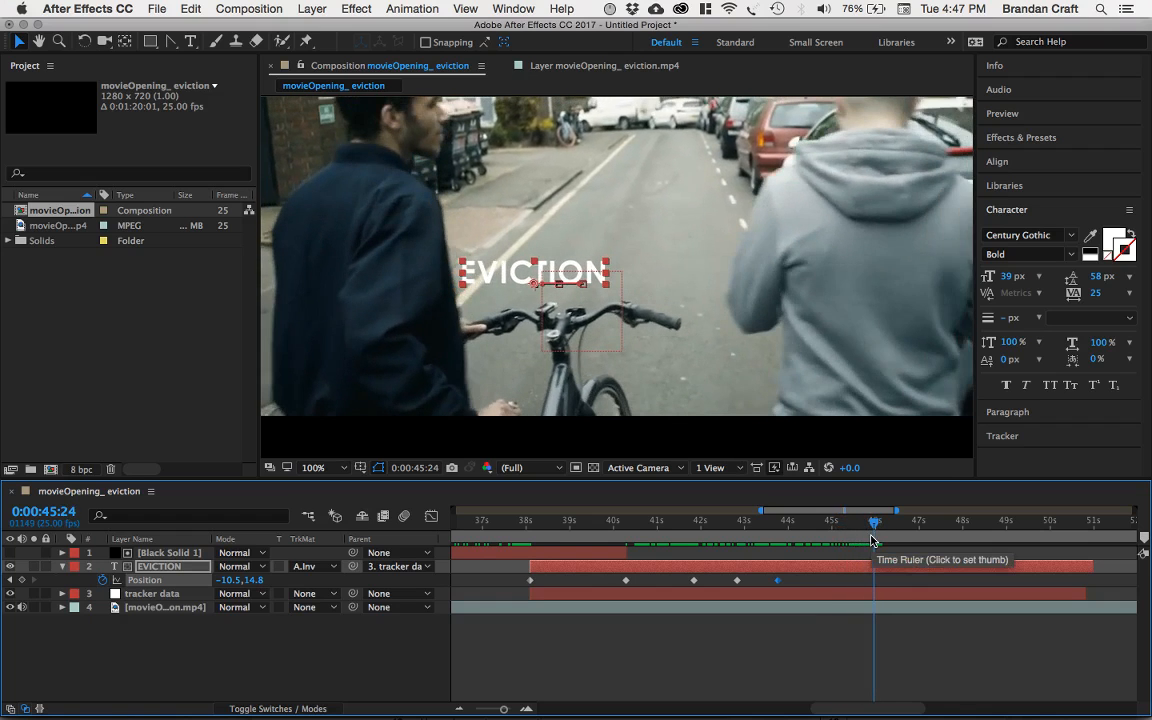
left_click(495, 524)
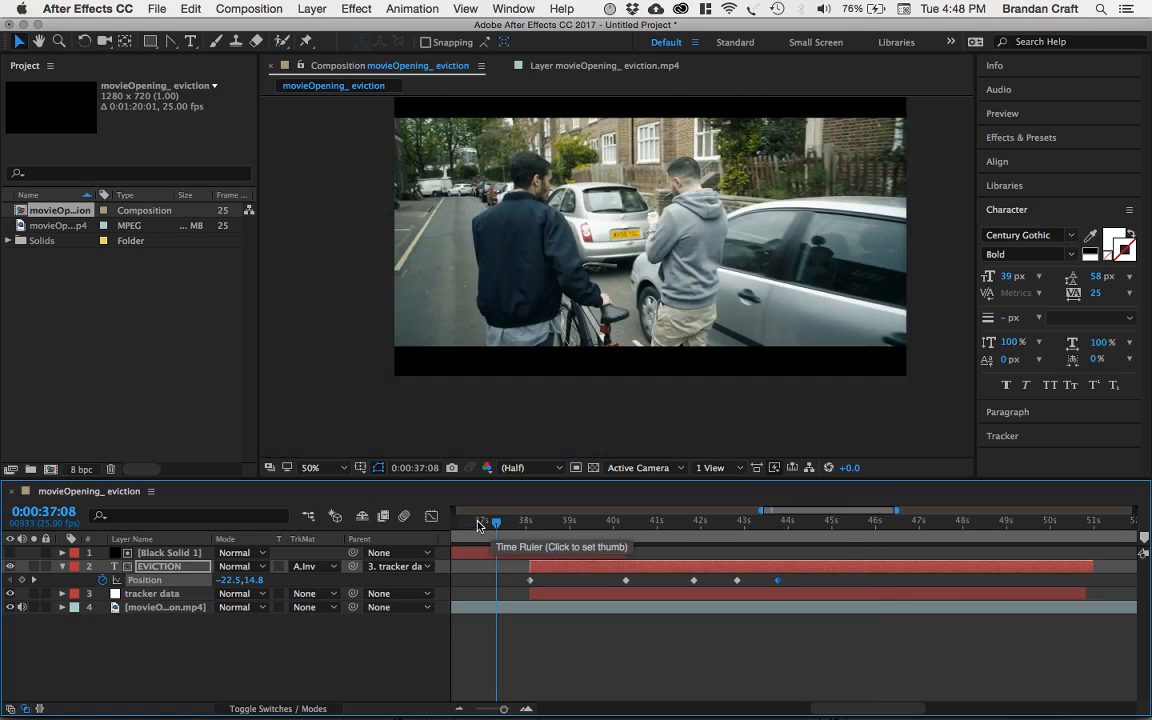
key("space")
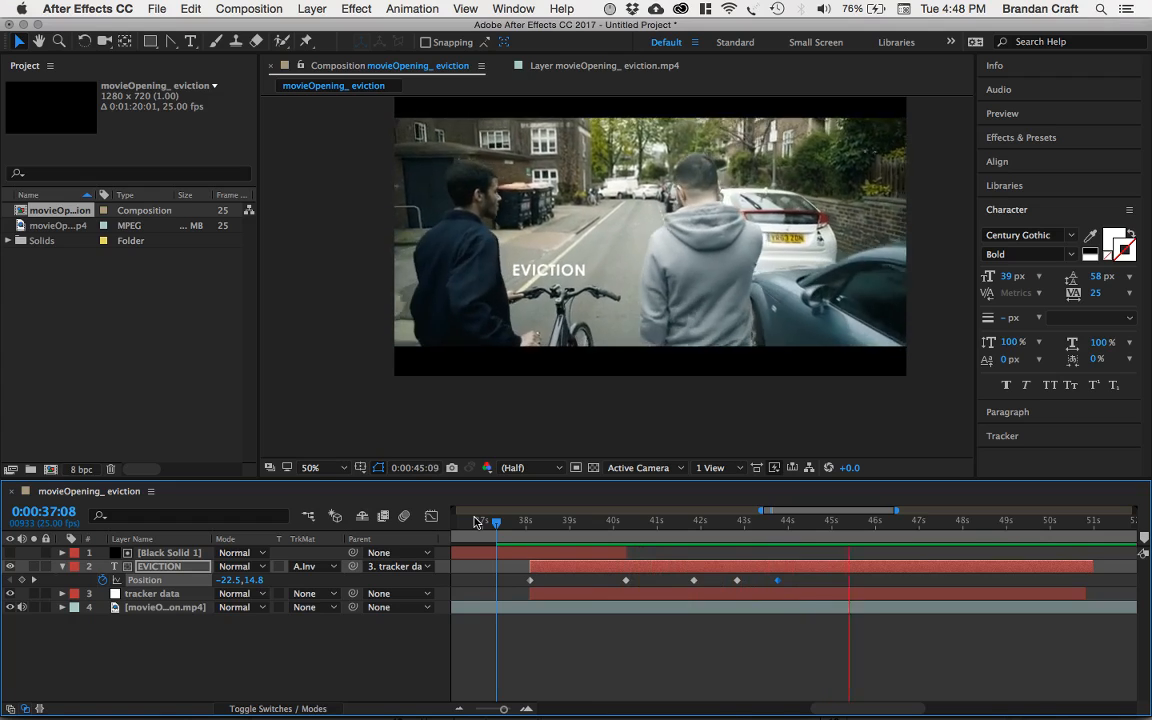
key("space")
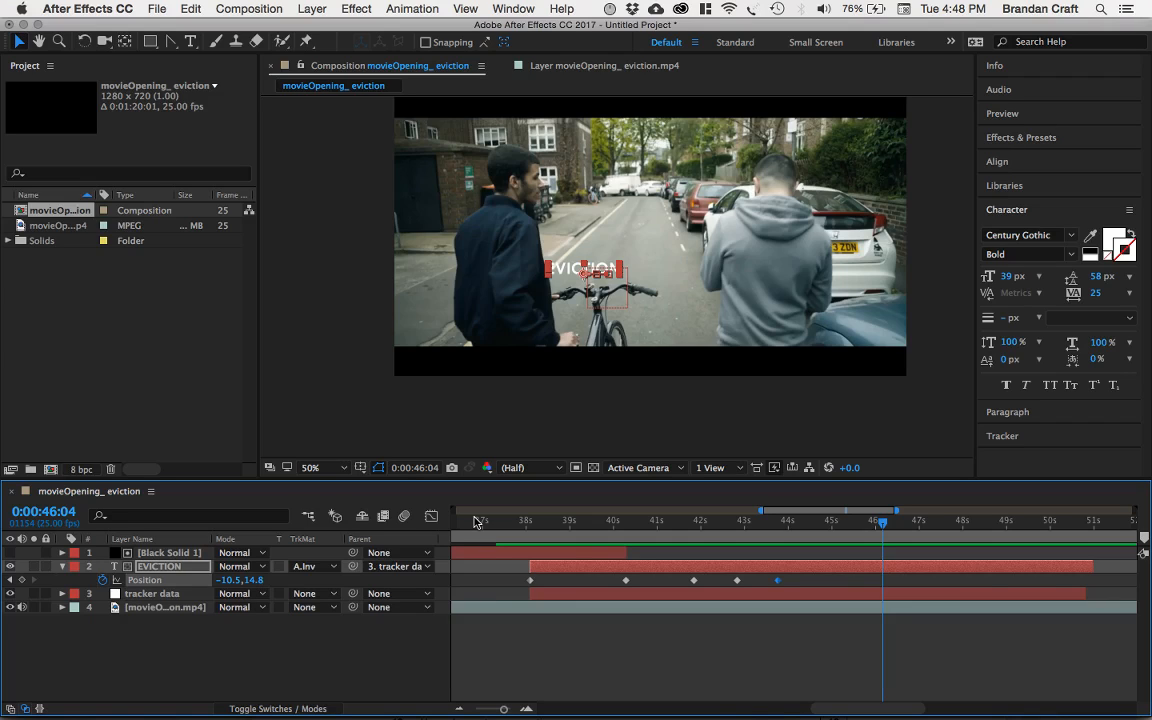
left_click(609, 9)
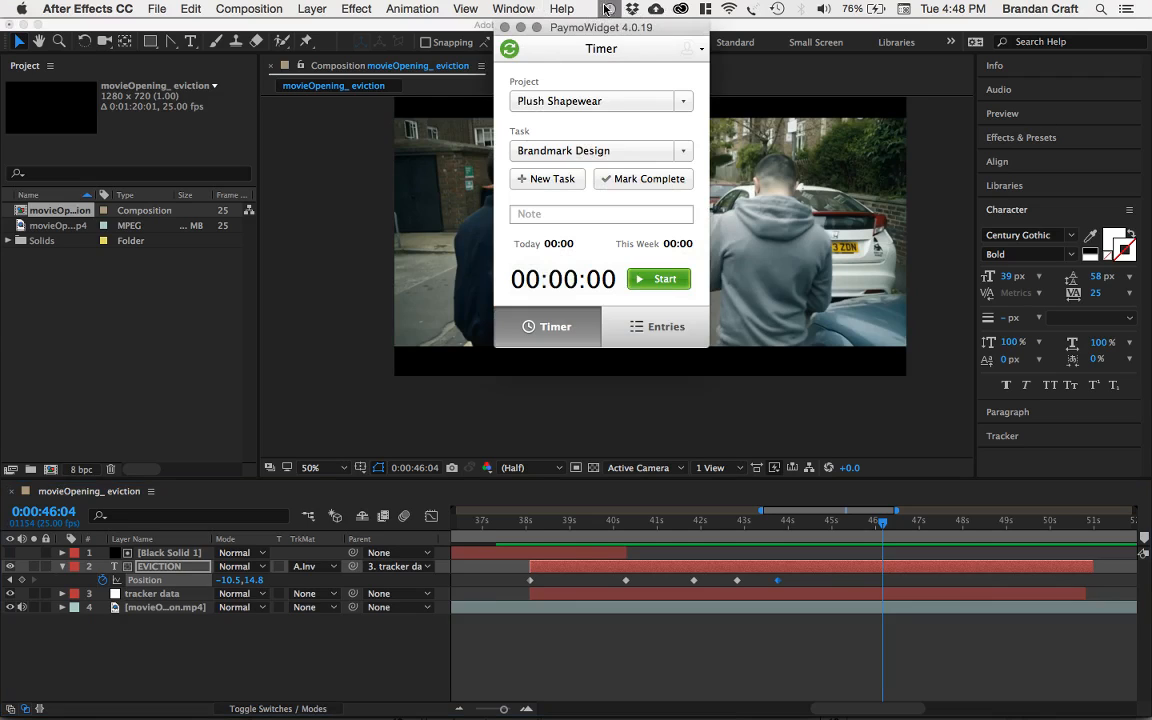
key("super+Tab")
key("super+Tab")
key("super+Tab")
key("super+Tab")
key("super+Tab")
key("super+Tab")
key("super+Tab")
key("super+Tab")
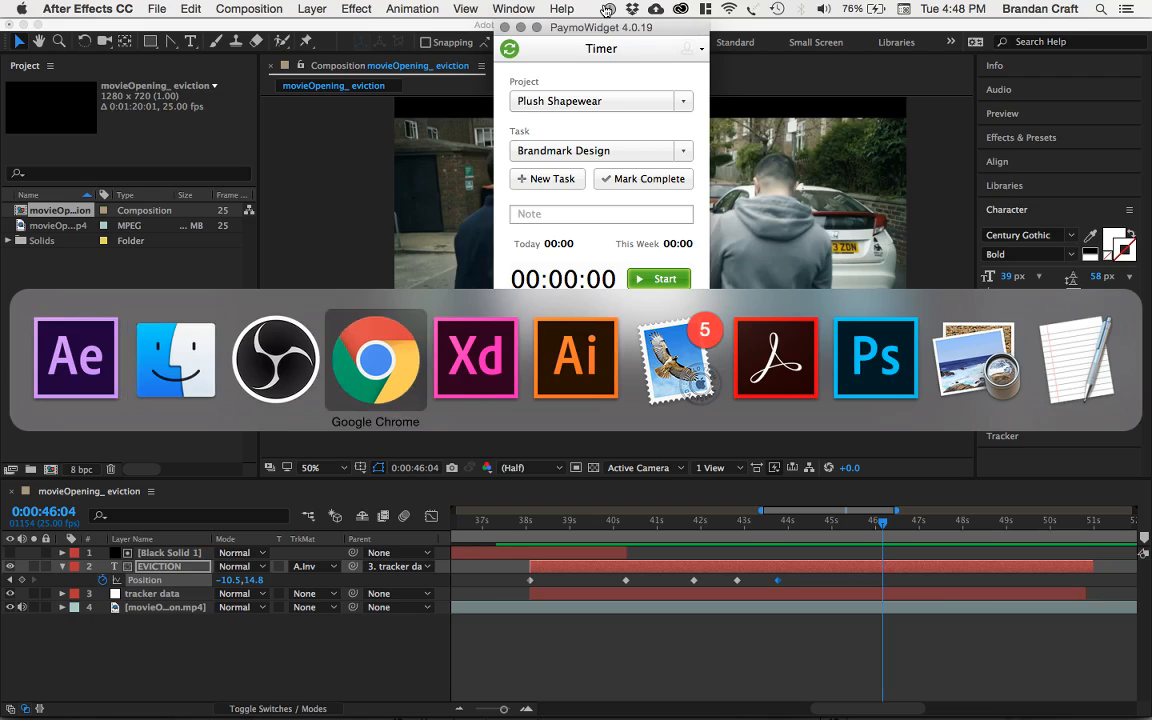
key("super+Tab")
key("super+Tab")
key("super+Tab")
key("super+Tab")
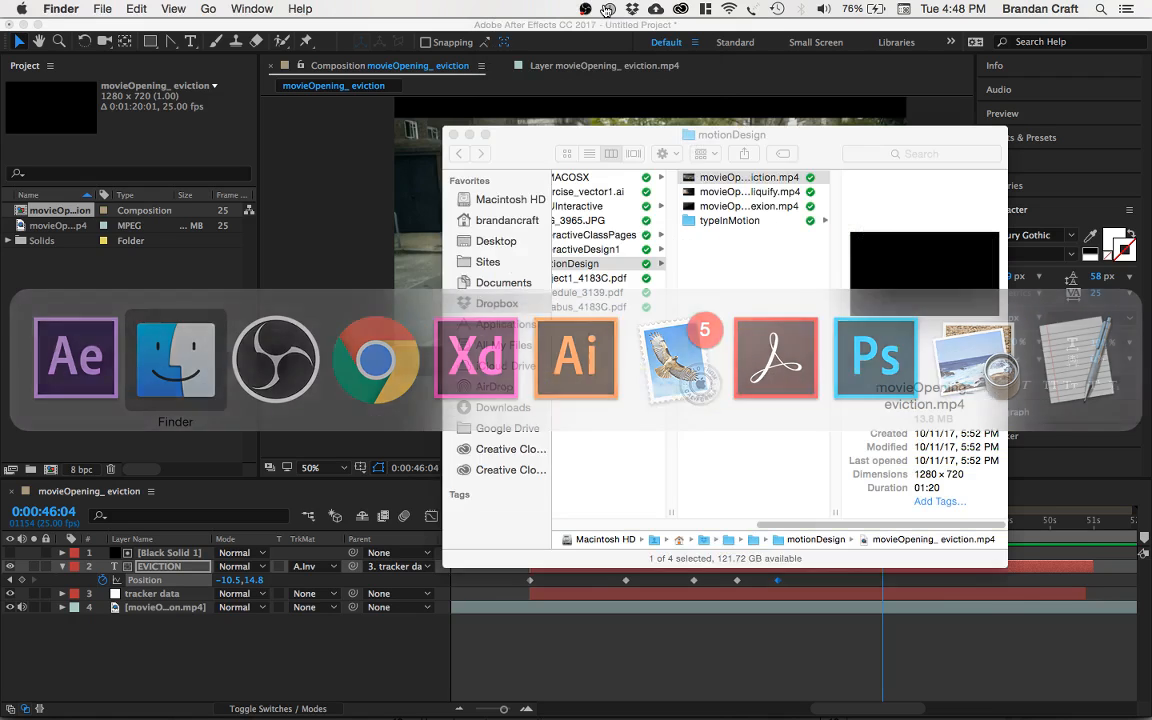
left_click(585, 9)
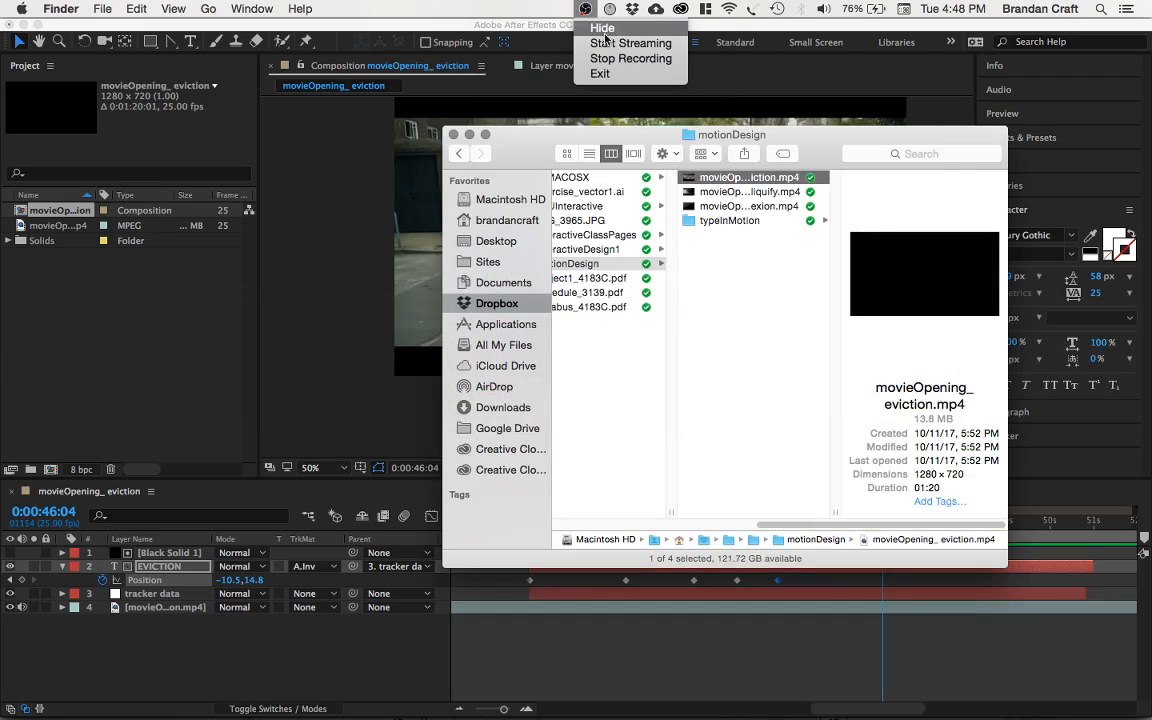